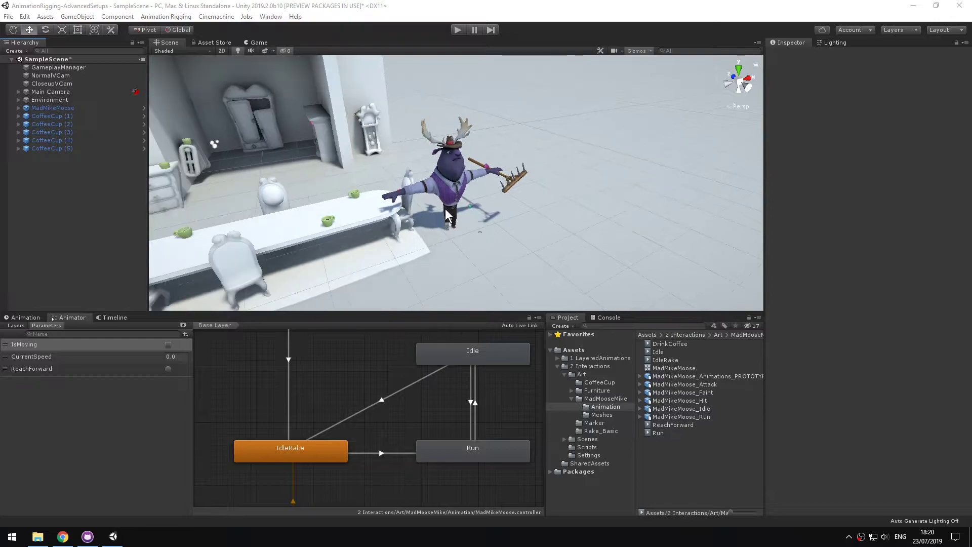
# Run the scene in Play mode and send the moose character to the open floor away from the table
pyautogui.scroll(2, 538, 198)
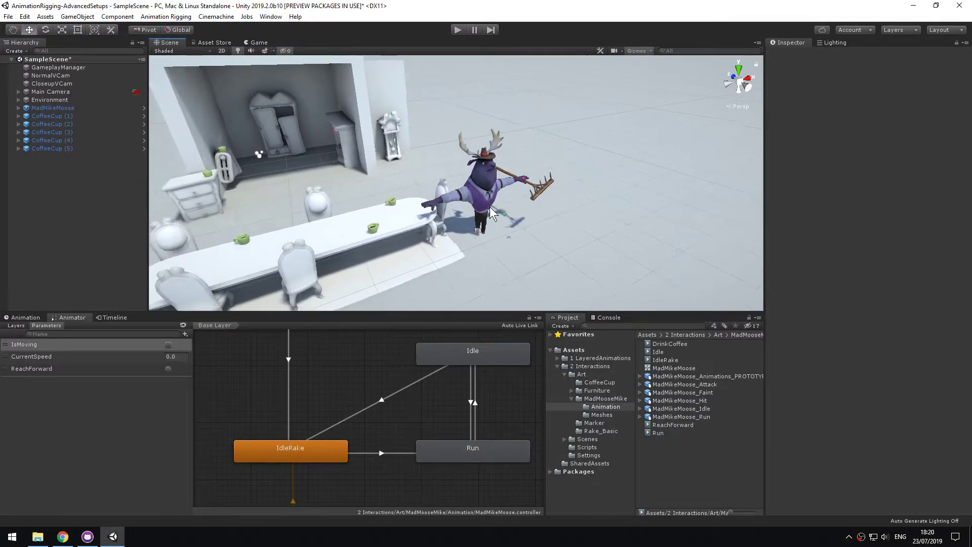
pyautogui.keyDown('alt'); pyautogui.moveTo(529, 214); pyautogui.dragTo(523, 233); pyautogui.keyUp('alt')
pyautogui.scroll(-1, 502, 216)
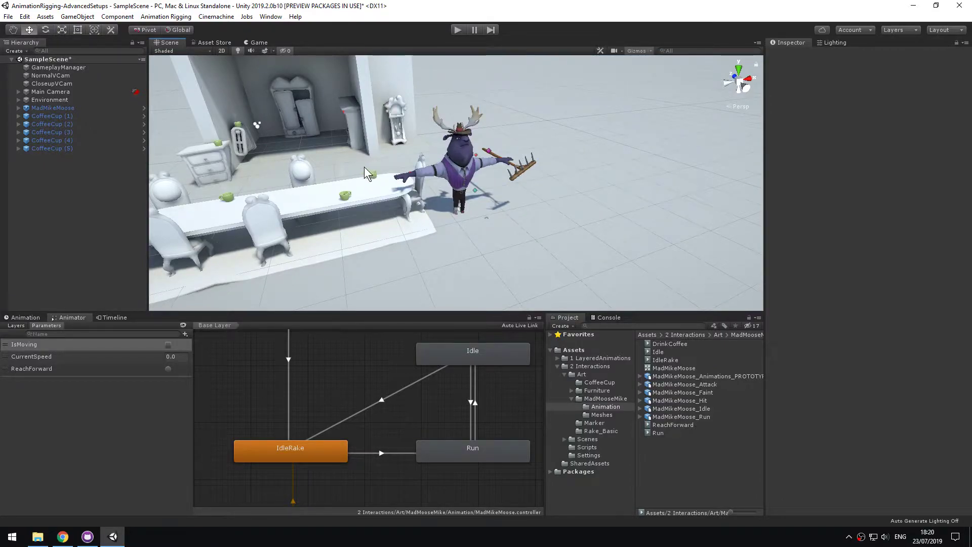
pyautogui.click(459, 30)
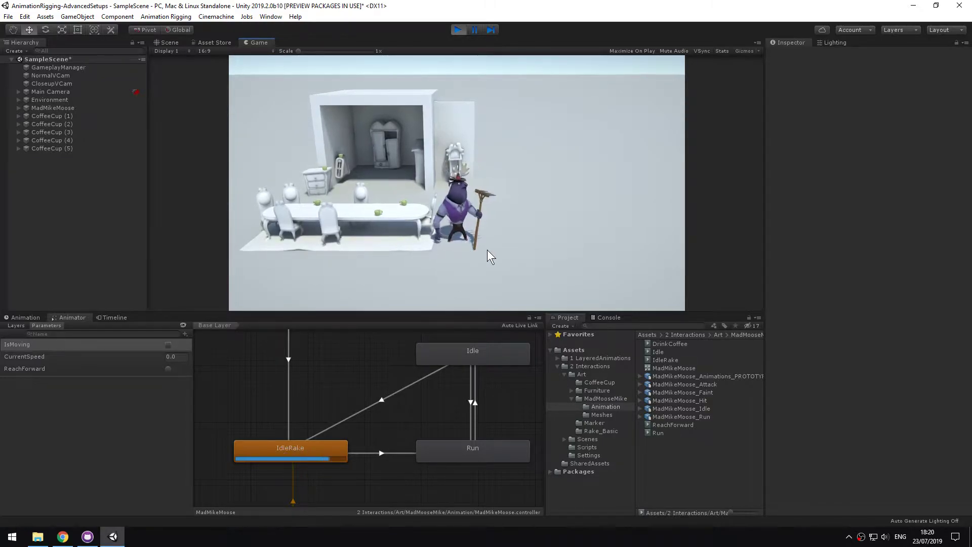
pyautogui.click(615, 255)
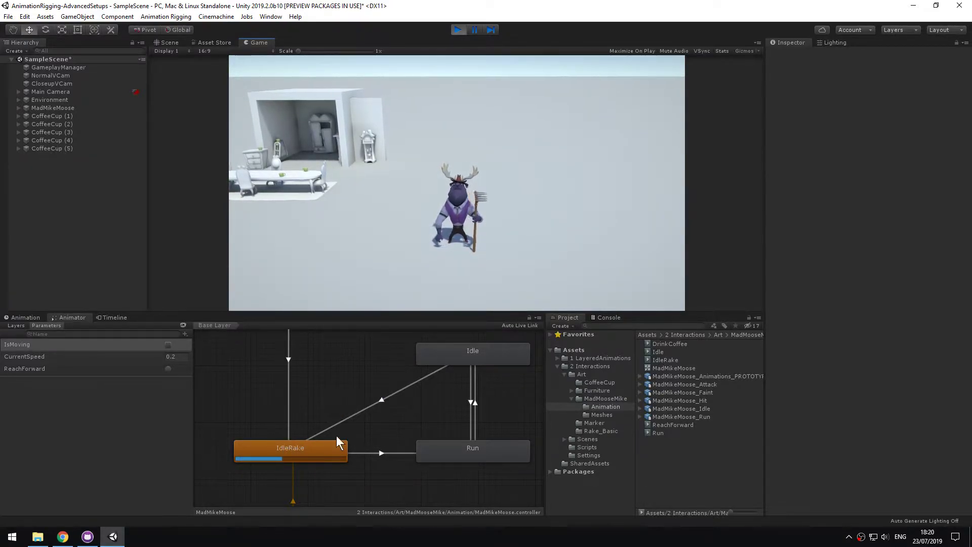
# Inspect the Idle and Run states in the character's Animator state machine
pyautogui.click(485, 351)
pyautogui.click(478, 446)
pyautogui.click(484, 349)
pyautogui.click(485, 443)
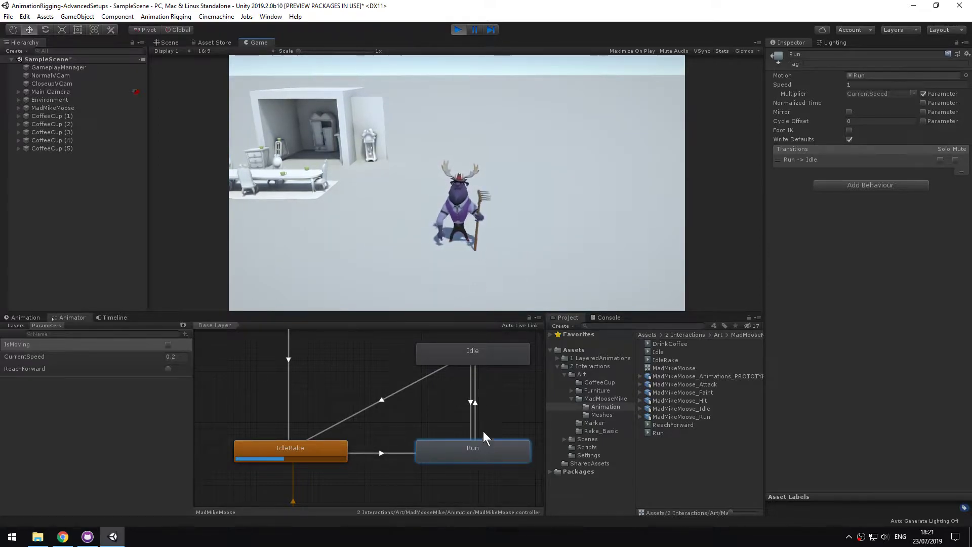
# Move the moose character around the floor in different directions to test the Idle and Run transitions
pyautogui.press('s')
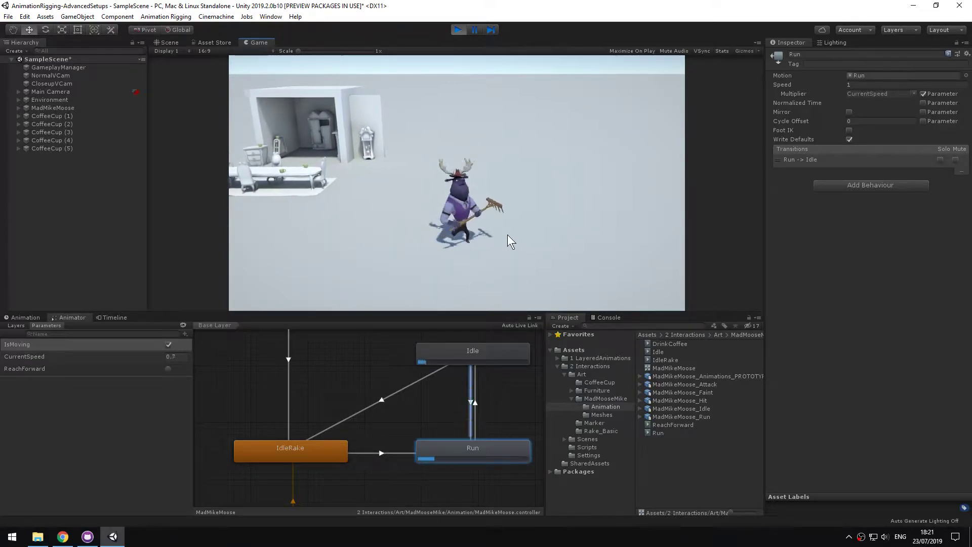
pyautogui.press('d')
pyautogui.press('w')
pyautogui.press('s')
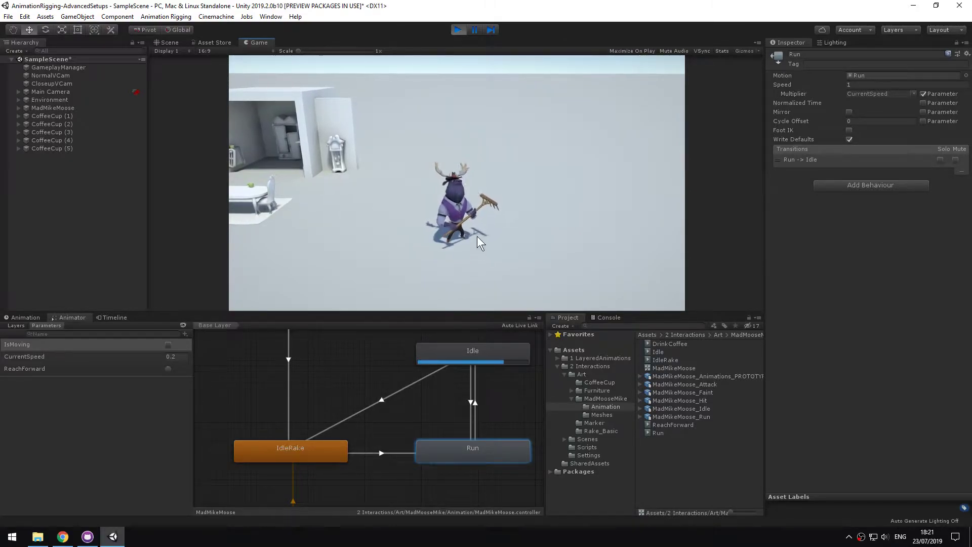
# Frame MadMikeMoose in the Scene view and examine the rake handle's contact with the ground from several angles
pyautogui.click(163, 42)
pyautogui.doubleClick(69, 108)
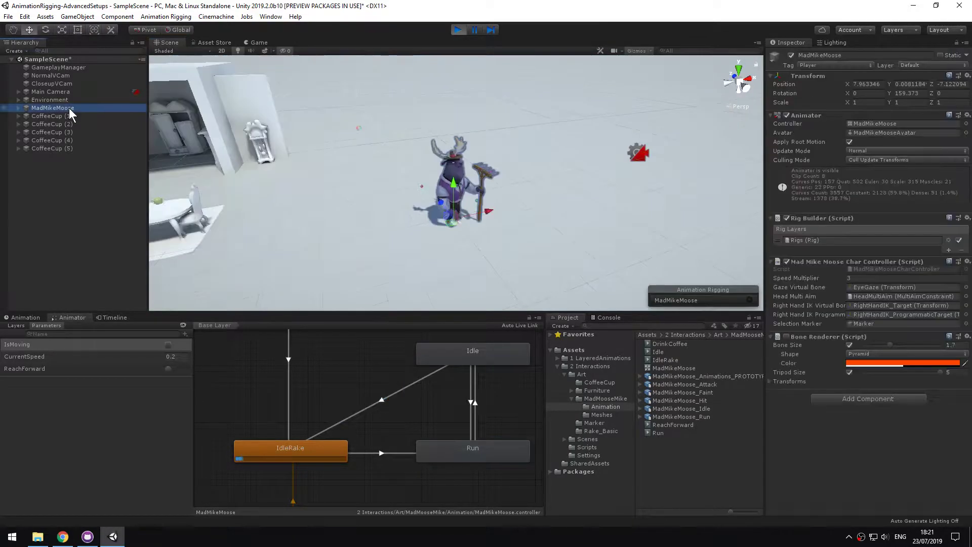
pyautogui.scroll(8, 529, 229)
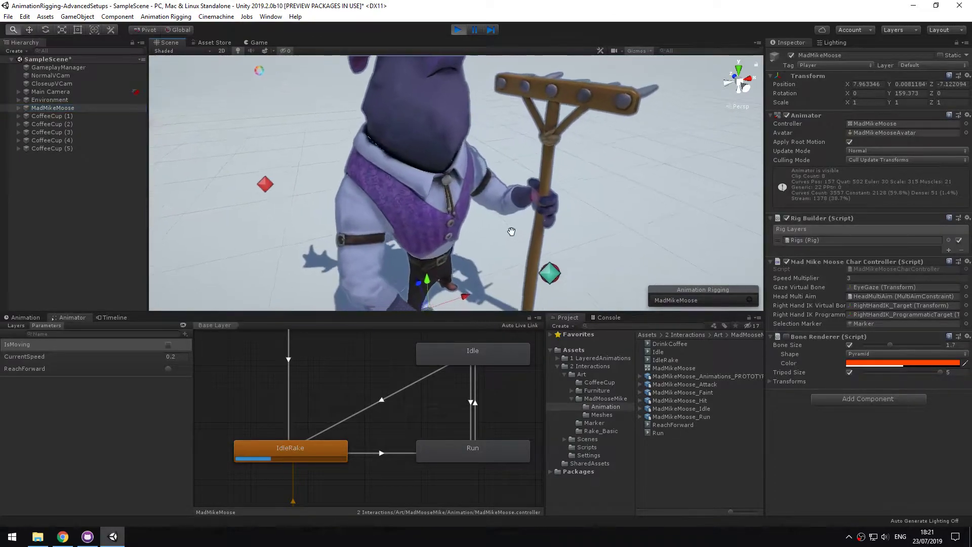
pyautogui.scroll(-2, 491, 132)
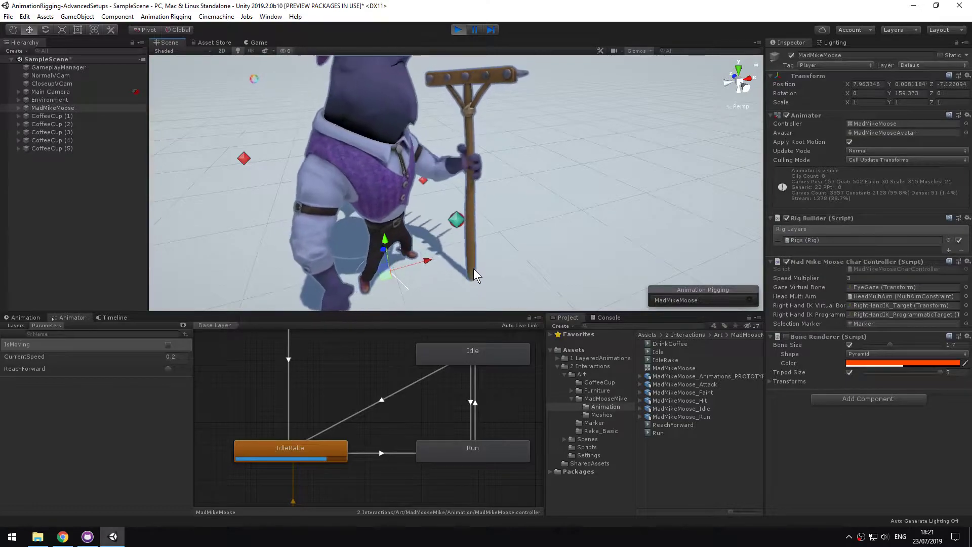
pyautogui.scroll(10, 471, 271)
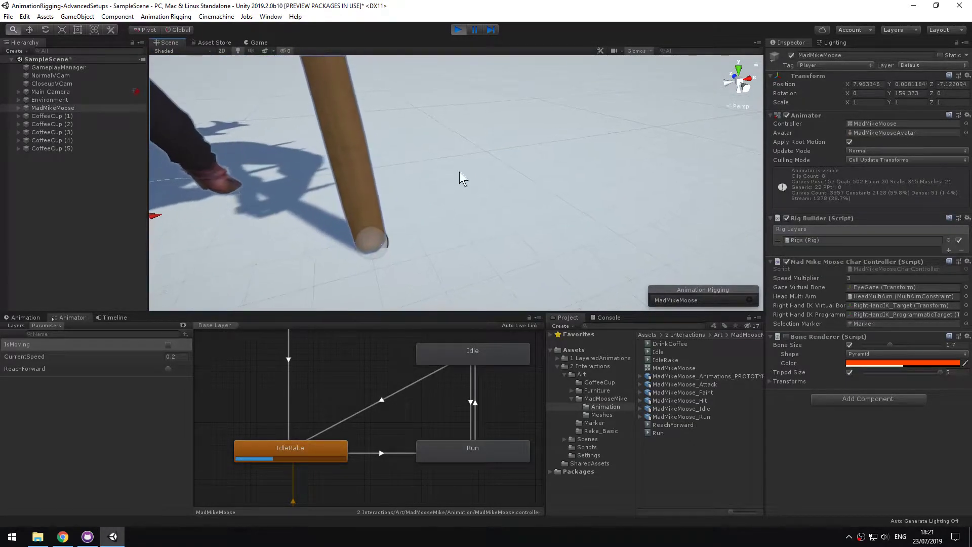
pyautogui.scroll(-7, 381, 242)
pyautogui.keyDown('alt'); pyautogui.moveTo(385, 202); pyautogui.dragTo(166, 204); pyautogui.keyUp('alt')
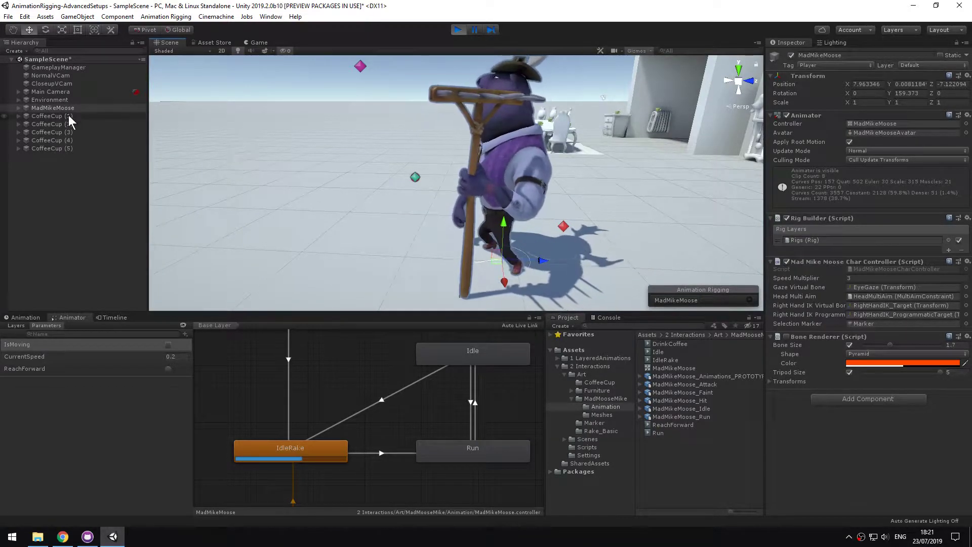
# Expand MadMikeMoose and its Rigs object, and show the Two Bone IK Constraint settings of LeftHandIK
pyautogui.click(16, 108)
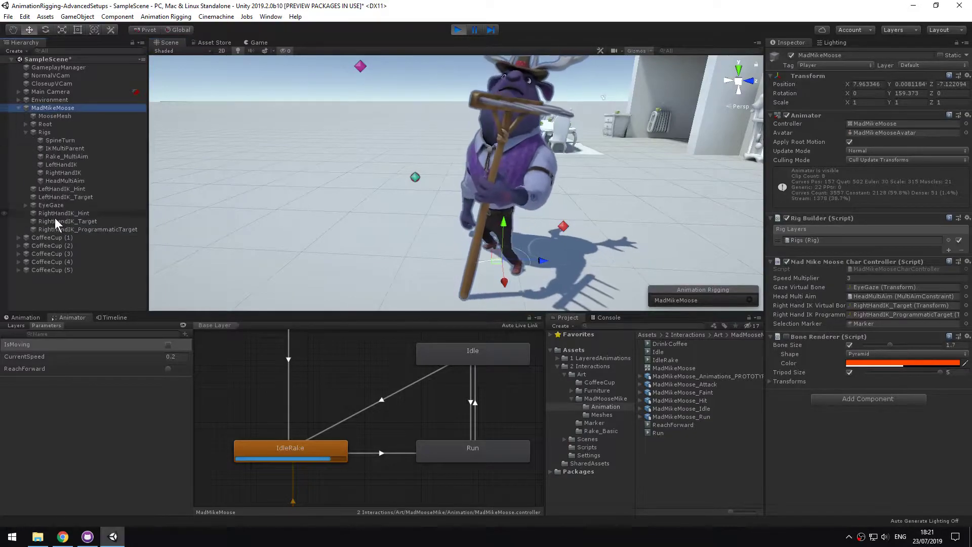
pyautogui.click(26, 132)
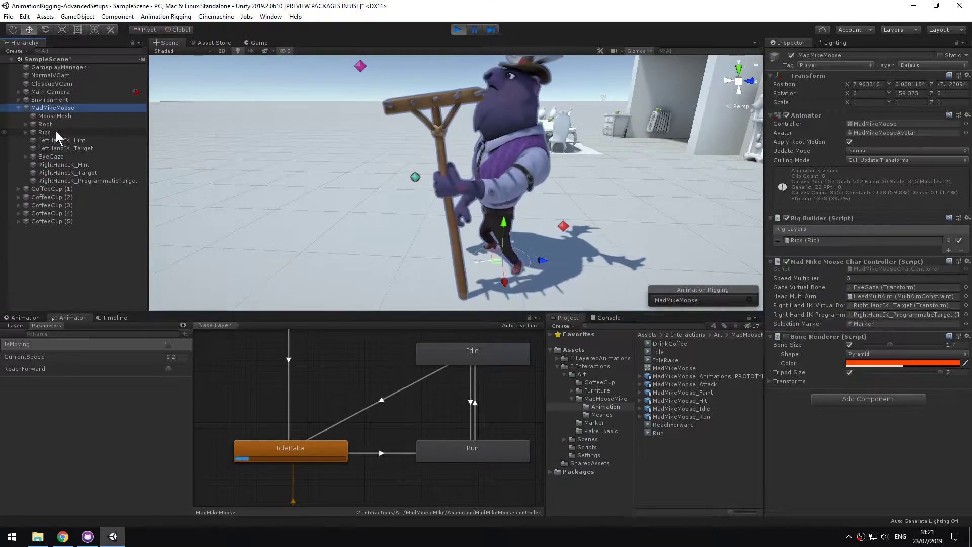
pyautogui.click(44, 131)
pyautogui.click(26, 132)
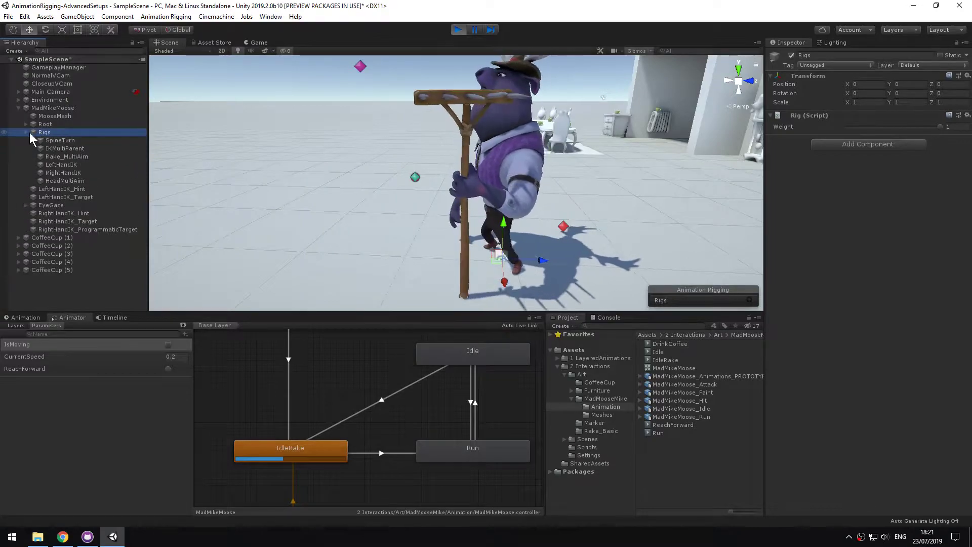
pyautogui.click(89, 163)
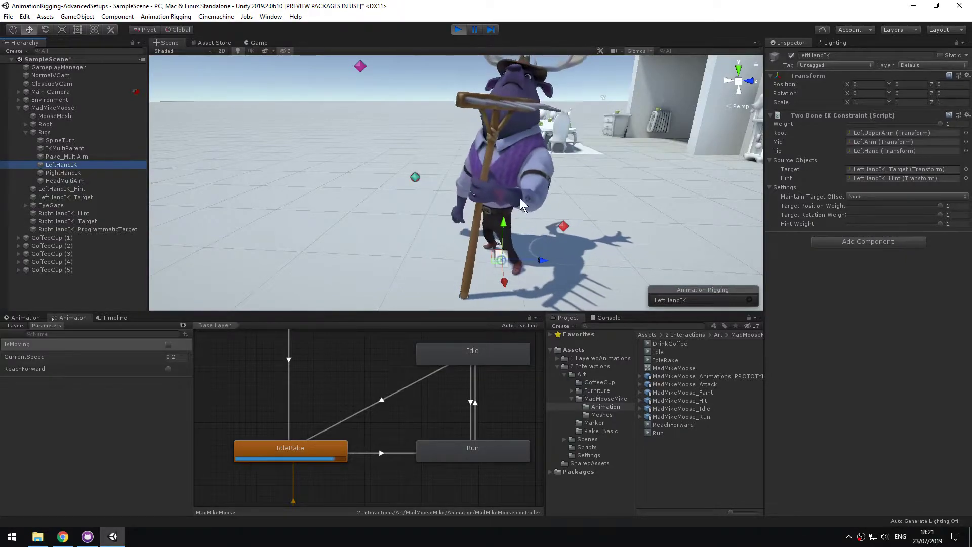
# Examine the left hand's grip on the rake up close and select LeftHandIK_Target
pyautogui.scroll(12, 479, 191)
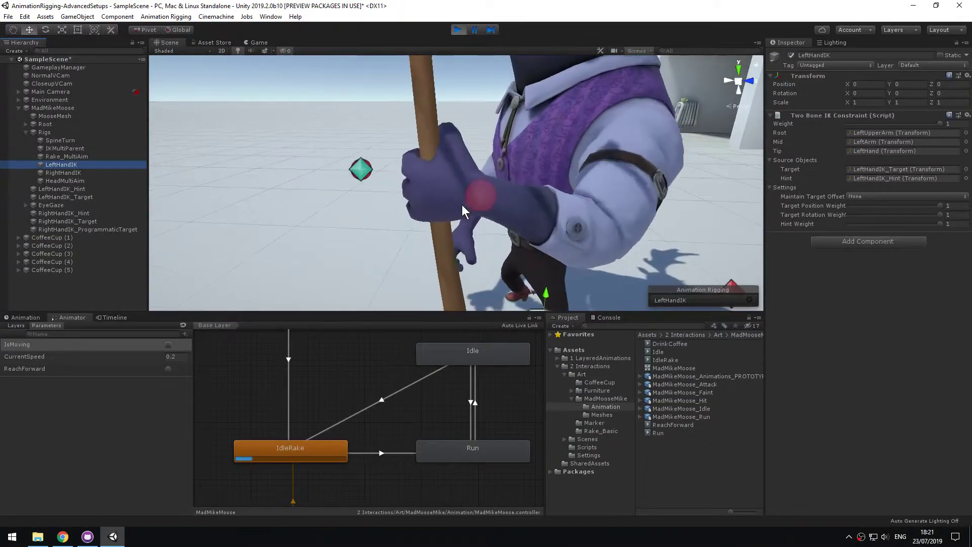
pyautogui.moveTo(517, 210); pyautogui.dragTo(387, 166, button='middle')
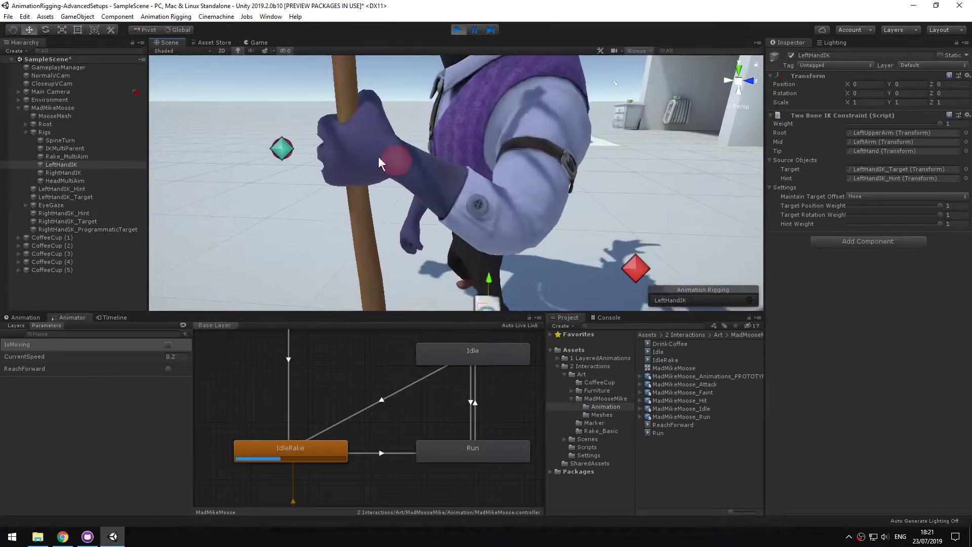
pyautogui.scroll(-4, 445, 189)
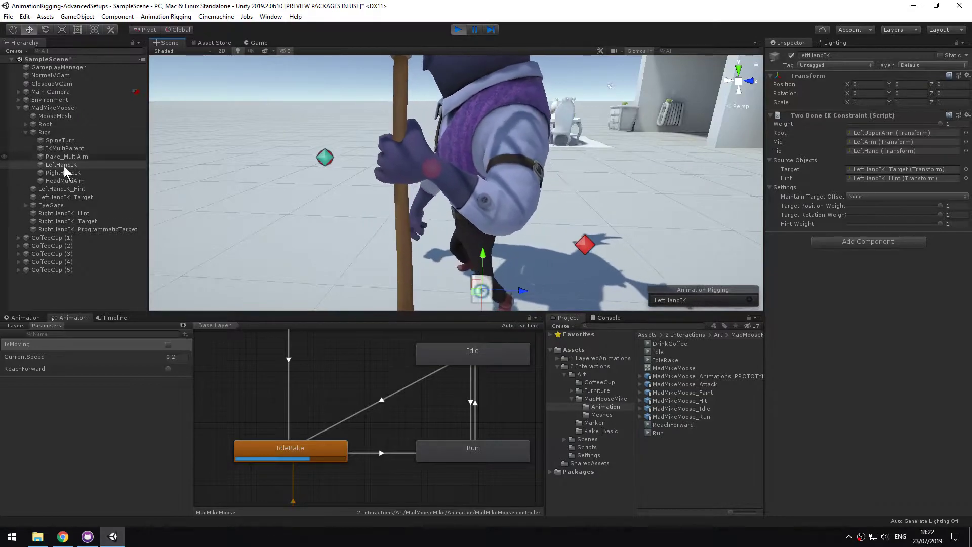
pyautogui.click(85, 196)
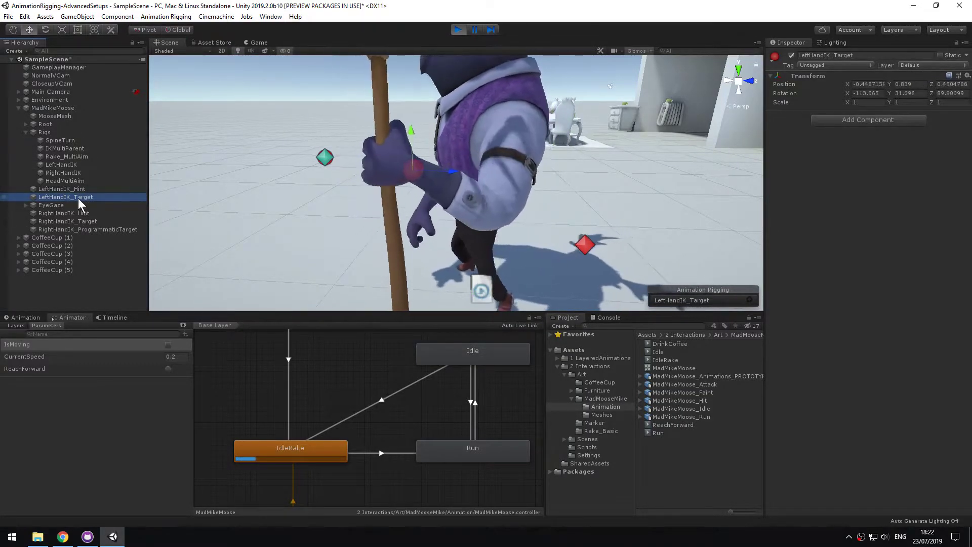
# Exit Play mode and frame MadMikeMoose in the Scene view
pyautogui.click(453, 31)
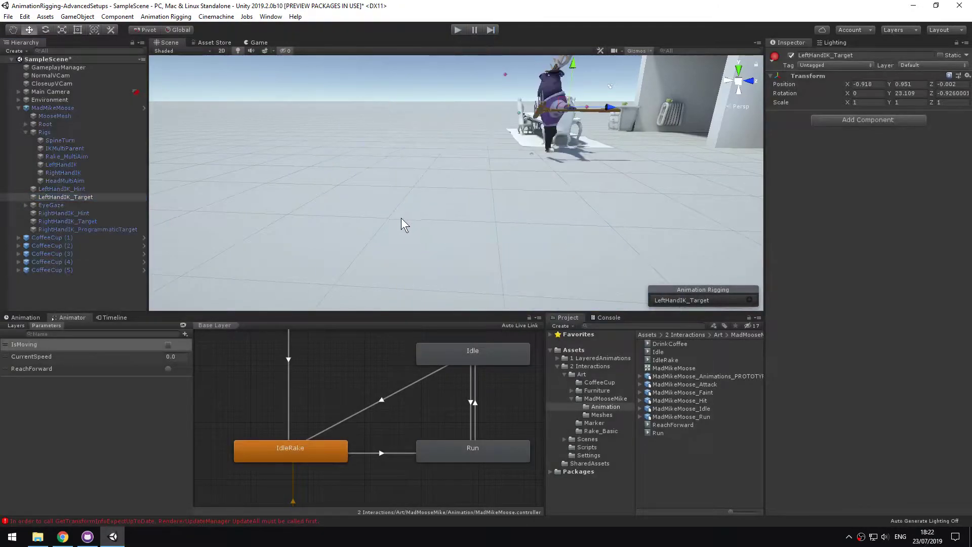
pyautogui.click(65, 108)
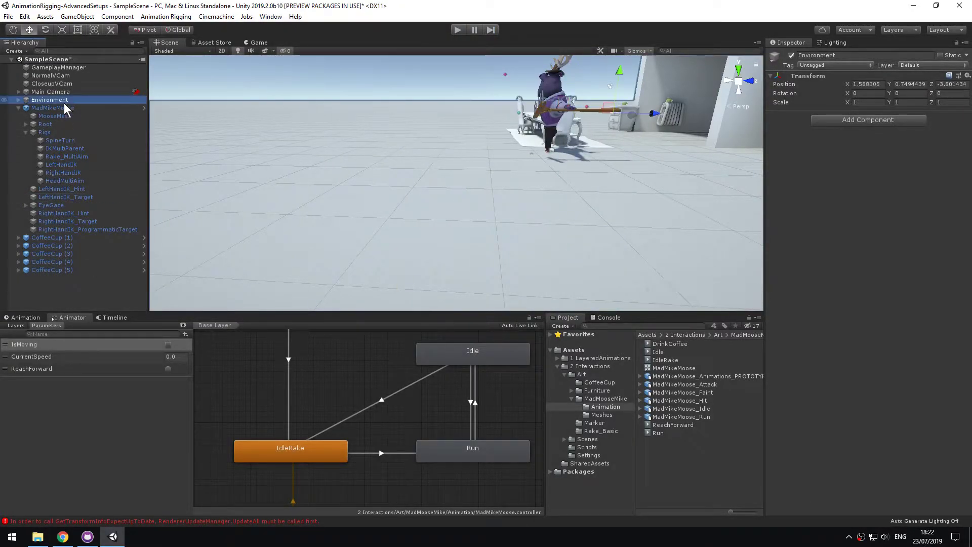
pyautogui.press('f')
pyautogui.keyDown('alt'); pyautogui.moveTo(471, 223); pyautogui.dragTo(536, 227); pyautogui.keyUp('alt')
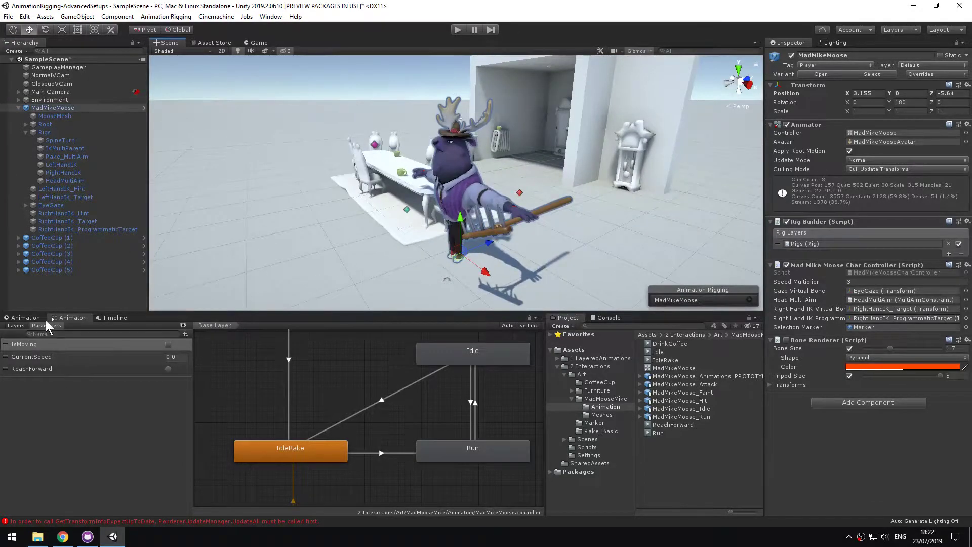
# Open the motion clip of the IdleRake state in the animation timeline and try scrubbing through it
pyautogui.click(301, 450)
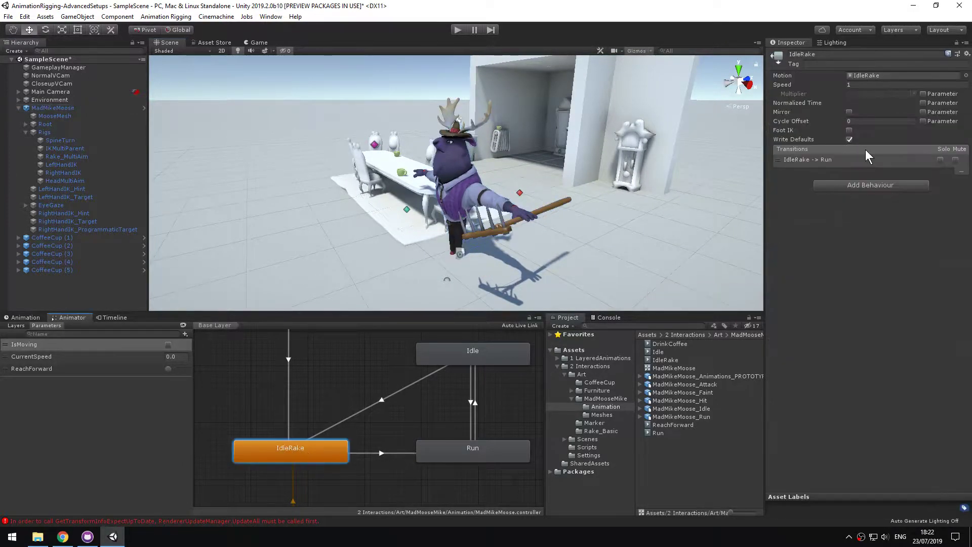
pyautogui.click(870, 76)
pyautogui.doubleClick(871, 76)
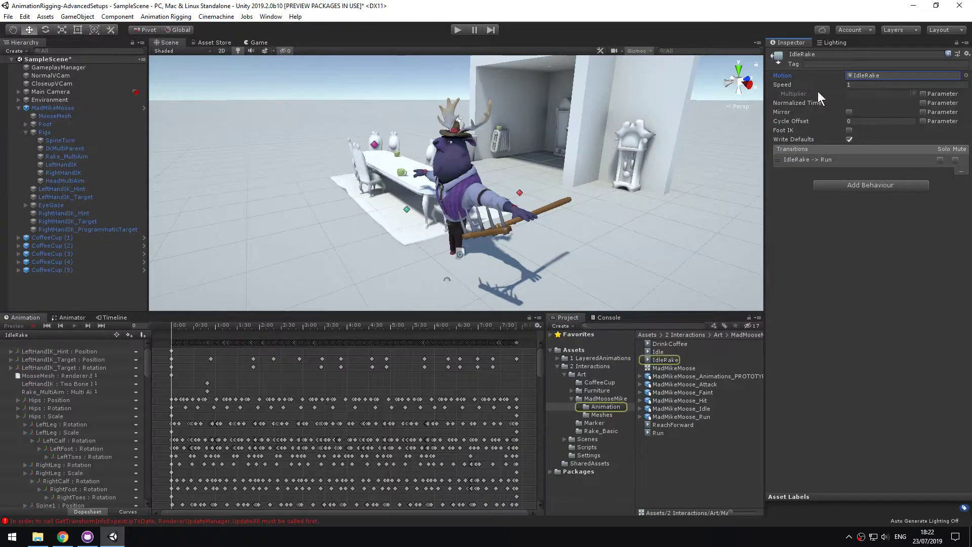
pyautogui.moveTo(177, 324); pyautogui.dragTo(232, 326)
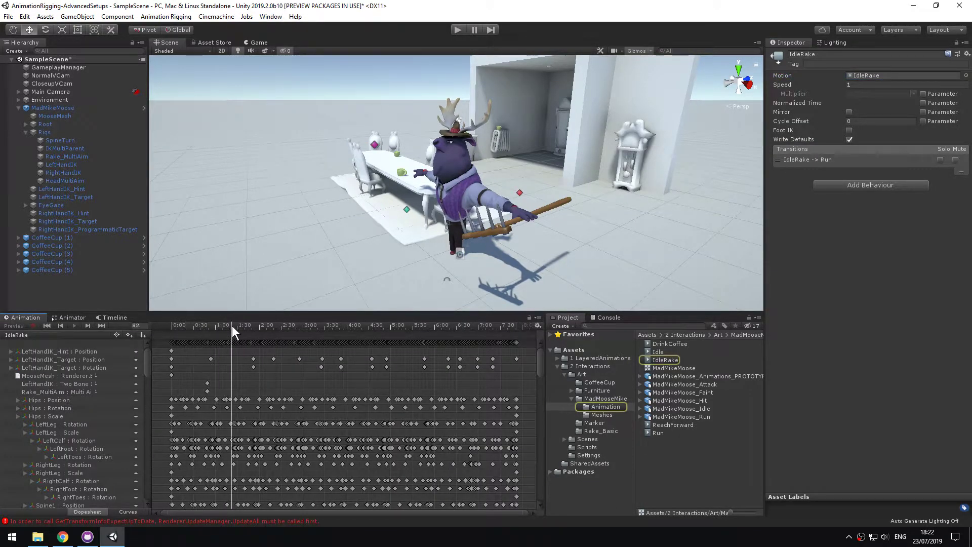
# Select MadMikeMoose, switch to its IdleRake clip and preview the animation up to frame 321
pyautogui.click(62, 108)
pyautogui.moveTo(174, 330); pyautogui.dragTo(138, 333)
pyautogui.click(31, 334)
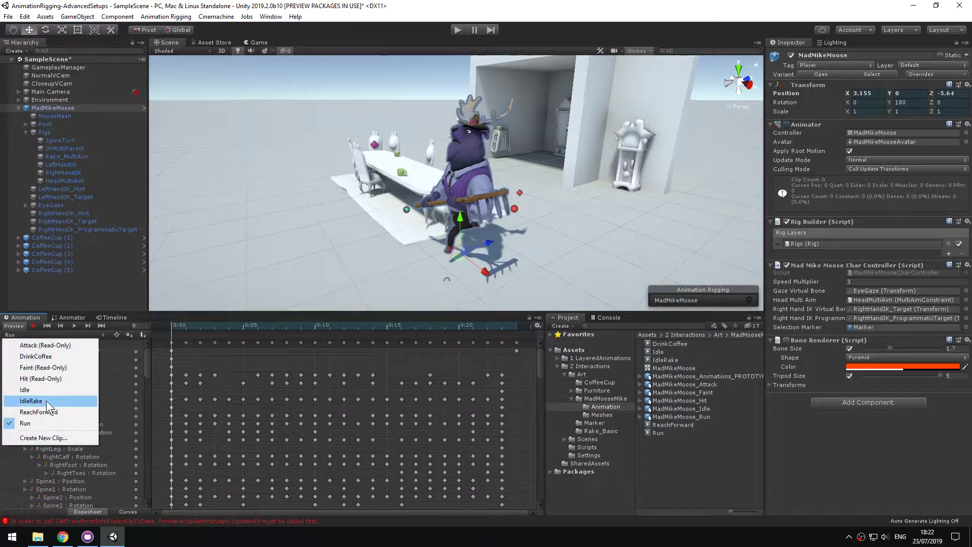
pyautogui.click(31, 400)
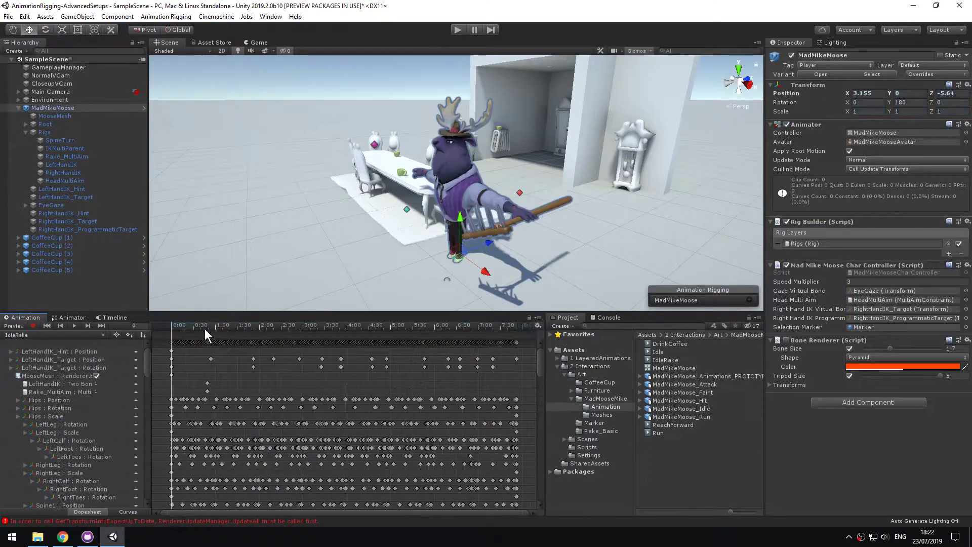
pyautogui.moveTo(174, 326); pyautogui.dragTo(406, 321)
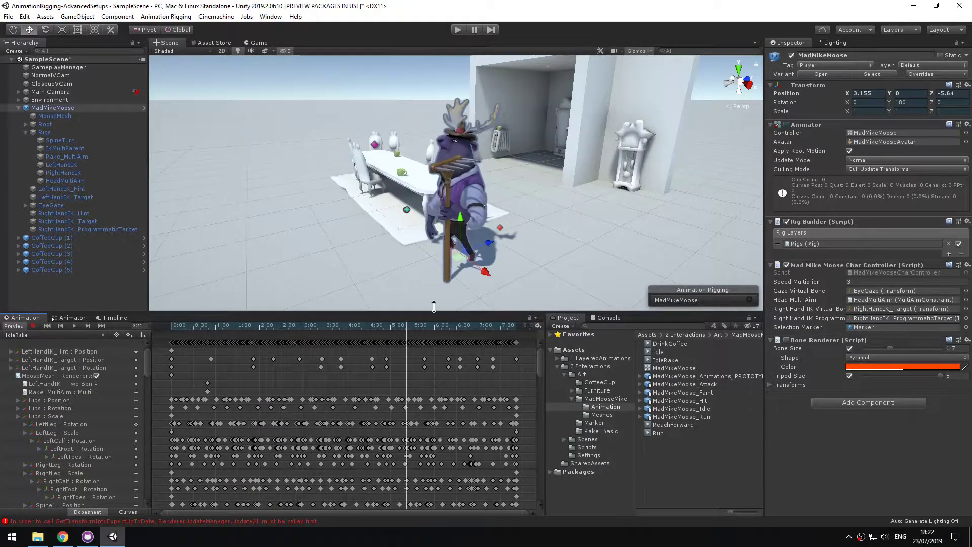
# Select LeftHandIK_Target and shift it horizontally to about X -0.581, Z 0.43 to test how the rake follows
pyautogui.scroll(5, 435, 248)
pyautogui.keyDown('alt'); pyautogui.moveTo(434, 245); pyautogui.dragTo(404, 222); pyautogui.keyUp('alt')
pyautogui.click(442, 230)
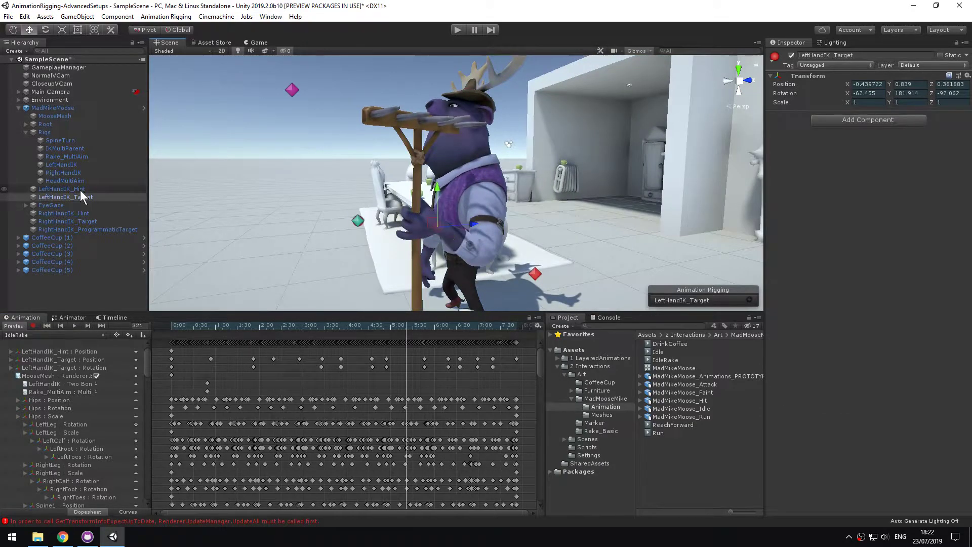
pyautogui.moveTo(434, 232)
pyautogui.mouseDown()
pyautogui.moveTo(445, 245)
pyautogui.moveTo(424, 242)
pyautogui.moveTo(433, 242)
pyautogui.mouseUp()
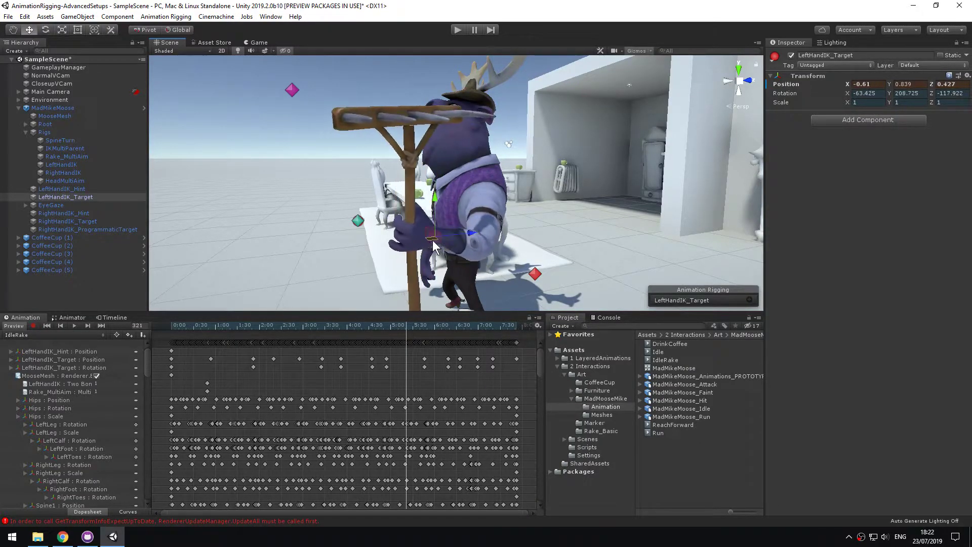
pyautogui.moveTo(434, 248); pyautogui.dragTo(420, 226, button='middle')
pyautogui.scroll(-5, 419, 226)
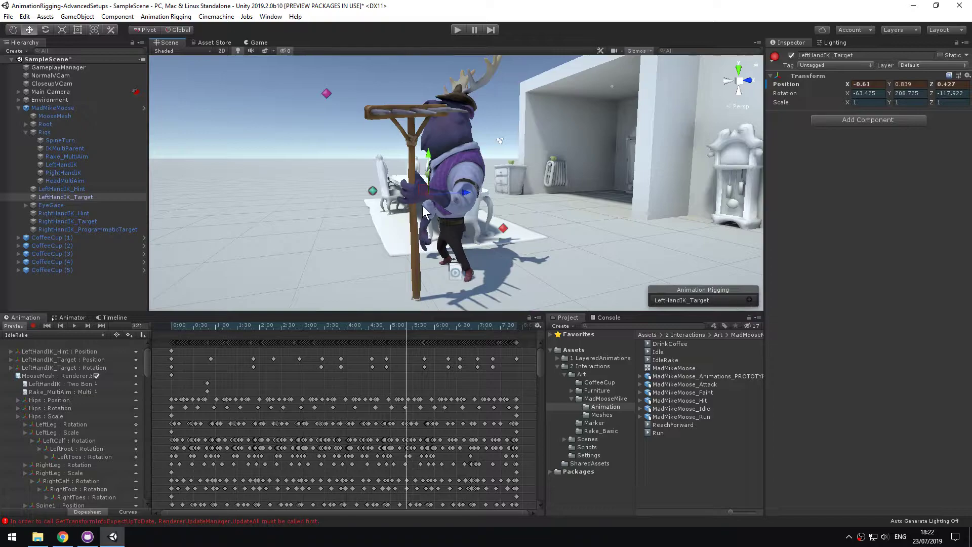
pyautogui.moveTo(425, 201); pyautogui.dragTo(349, 194)
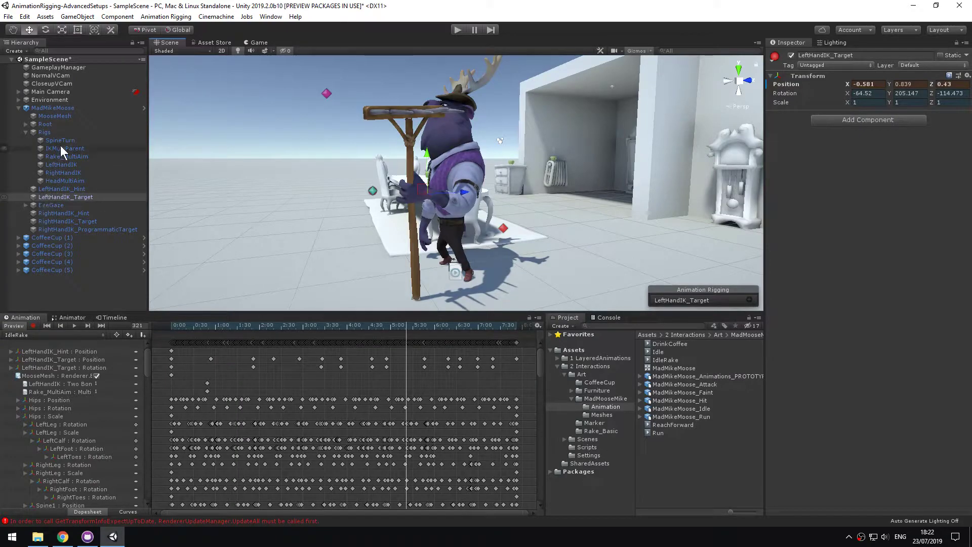
# Inspect the constraint settings of LeftHandIK and Rake_MultiAim, and view the character holding the rake
pyautogui.click(66, 165)
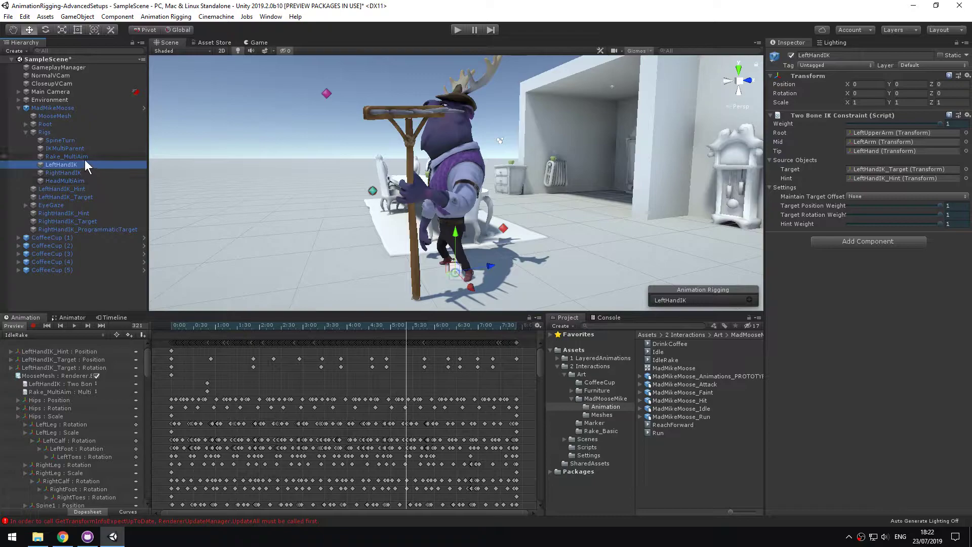
pyautogui.click(65, 154)
pyautogui.keyDown('alt'); pyautogui.moveTo(418, 199); pyautogui.dragTo(509, 252); pyautogui.keyUp('alt')
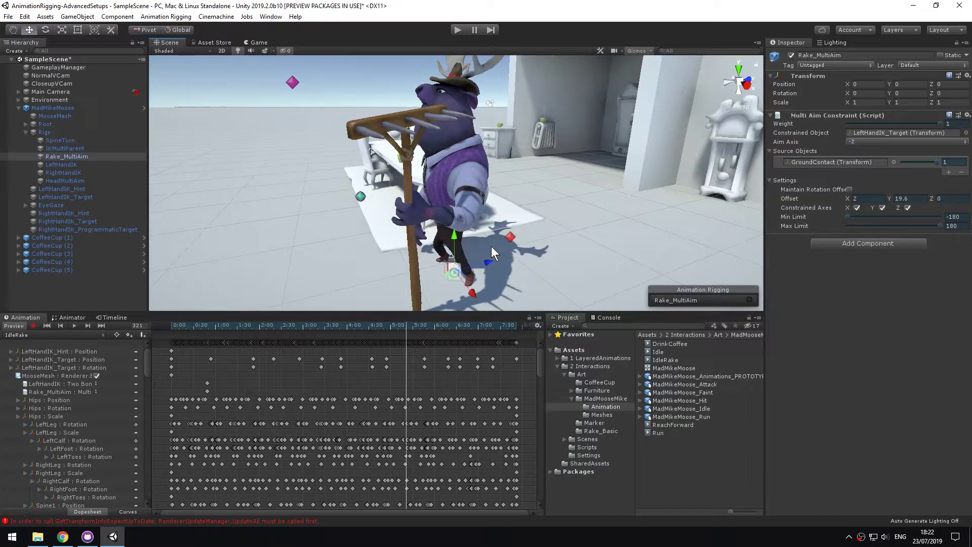
# Examine the rake, its ground contact and the left-hand grip from several angles, and locate Rake_MultiAim's constrained object
pyautogui.moveTo(491, 246); pyautogui.dragTo(499, 202, button='middle')
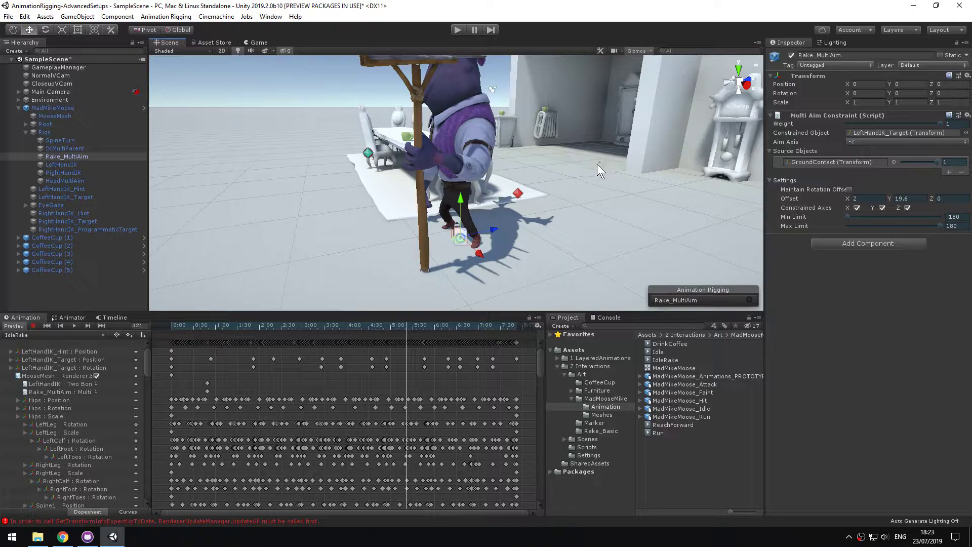
pyautogui.keyDown('alt'); pyautogui.moveTo(507, 177); pyautogui.dragTo(466, 144); pyautogui.keyUp('alt')
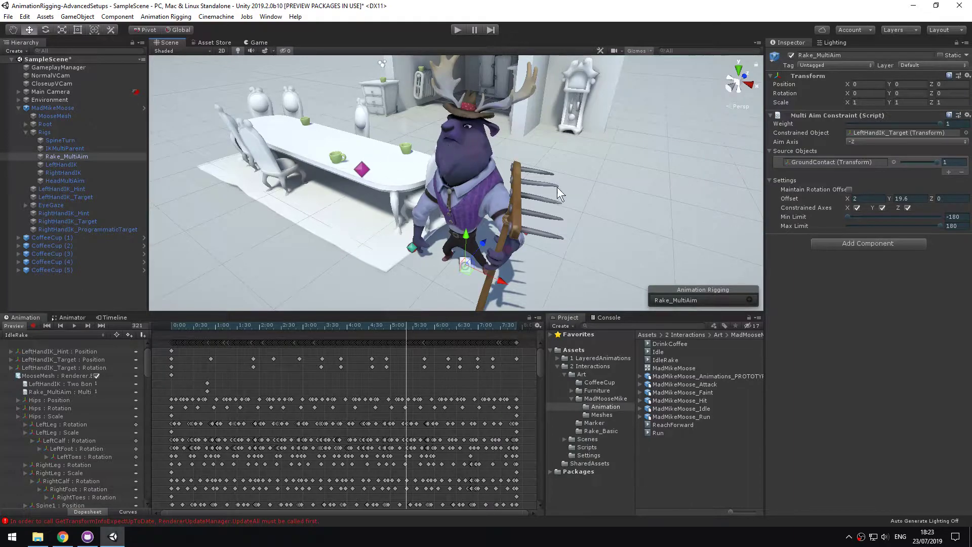
pyautogui.keyDown('alt'); pyautogui.moveTo(496, 195); pyautogui.dragTo(454, 146); pyautogui.keyUp('alt')
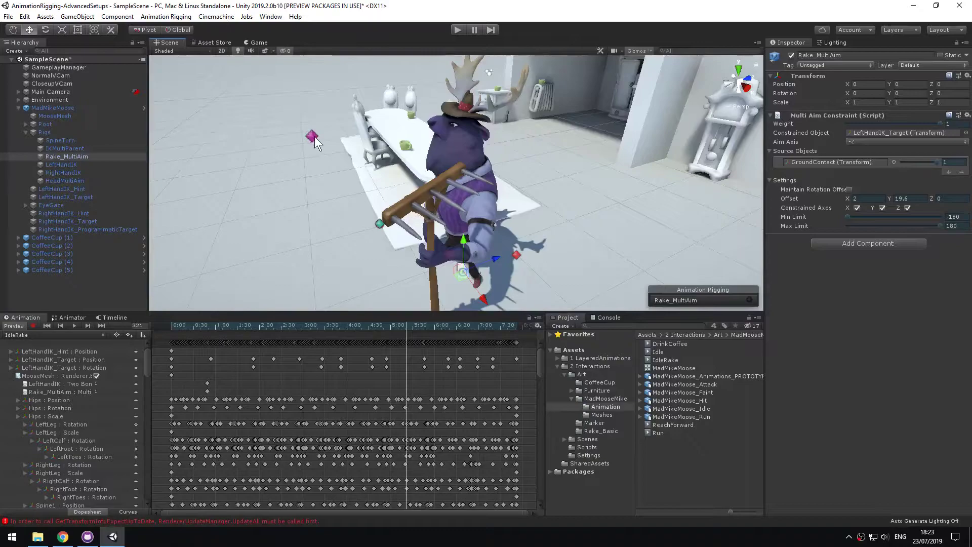
pyautogui.keyDown('alt'); pyautogui.moveTo(496, 217); pyautogui.dragTo(377, 145); pyautogui.keyUp('alt')
pyautogui.keyDown('alt'); pyautogui.moveTo(377, 145); pyautogui.dragTo(442, 170, button='right'); pyautogui.keyUp('alt')
pyautogui.moveTo(442, 170); pyautogui.dragTo(438, 174, button='middle')
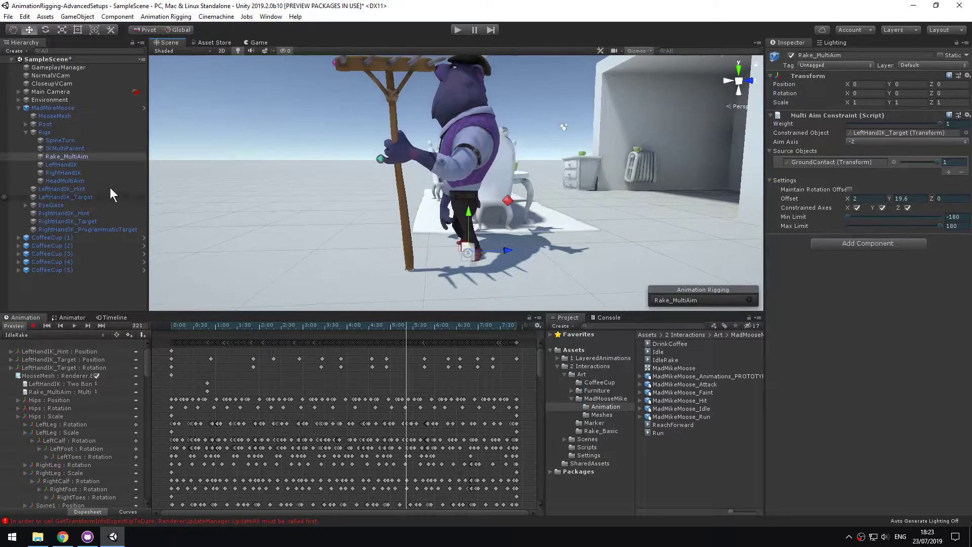
pyautogui.click(873, 132)
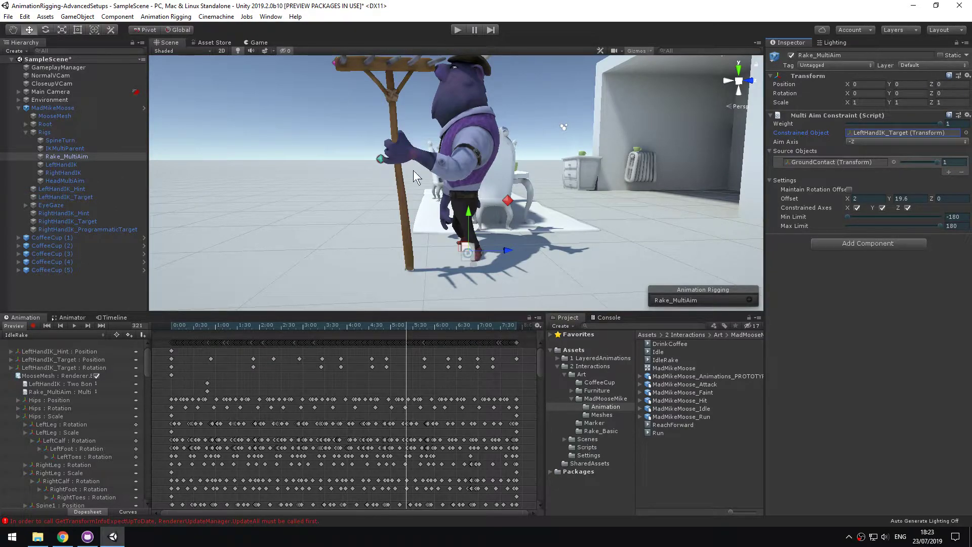
pyautogui.scroll(4, 412, 270)
pyautogui.moveTo(414, 271); pyautogui.dragTo(435, 222, button='middle')
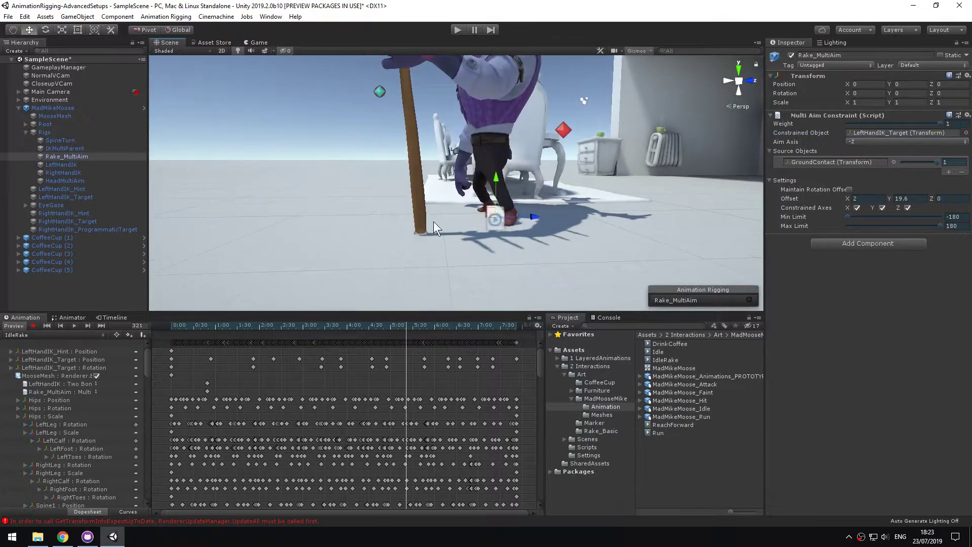
pyautogui.moveTo(443, 150); pyautogui.dragTo(442, 217, button='middle')
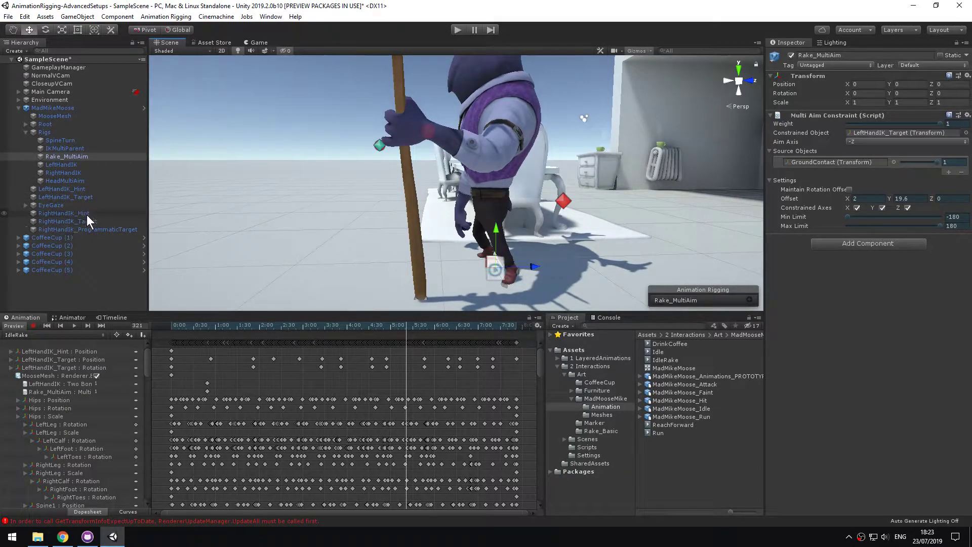
# Select LeftHandIK_Target and move it to about X -0.407, Z 0.369 to test how the hand and rake respond
pyautogui.click(74, 197)
pyautogui.press('f')
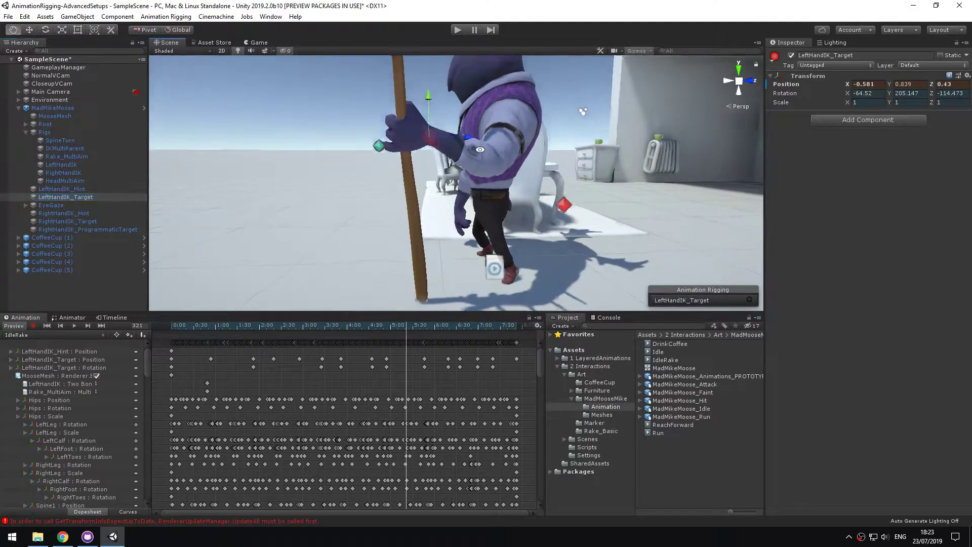
pyautogui.moveTo(416, 183); pyautogui.dragTo(402, 143)
pyautogui.hotkey('ctrl', 'z')
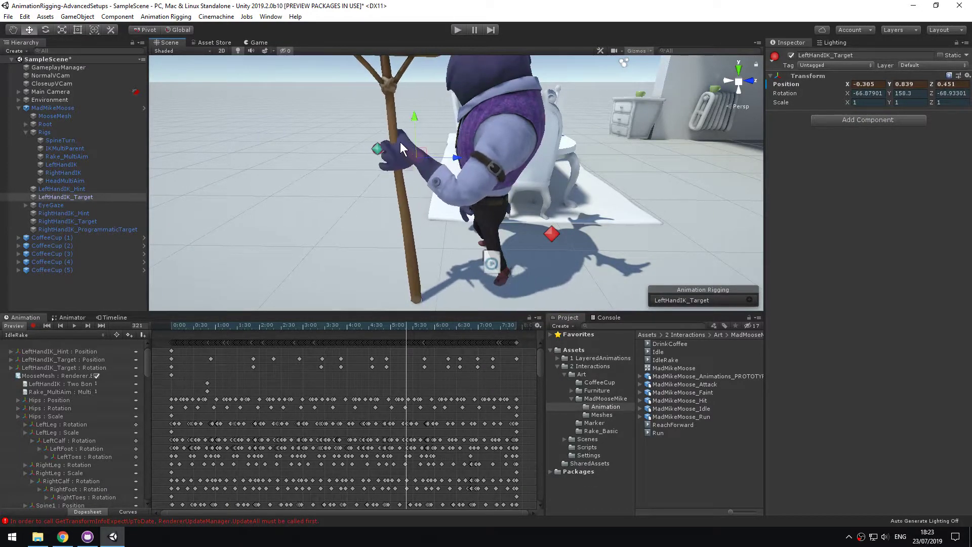
pyautogui.keyDown('alt'); pyautogui.moveTo(389, 180); pyautogui.dragTo(532, 180); pyautogui.keyUp('alt')
pyautogui.keyDown('alt'); pyautogui.moveTo(499, 276); pyautogui.dragTo(382, 206); pyautogui.keyUp('alt')
pyautogui.moveTo(403, 168); pyautogui.dragTo(413, 173)
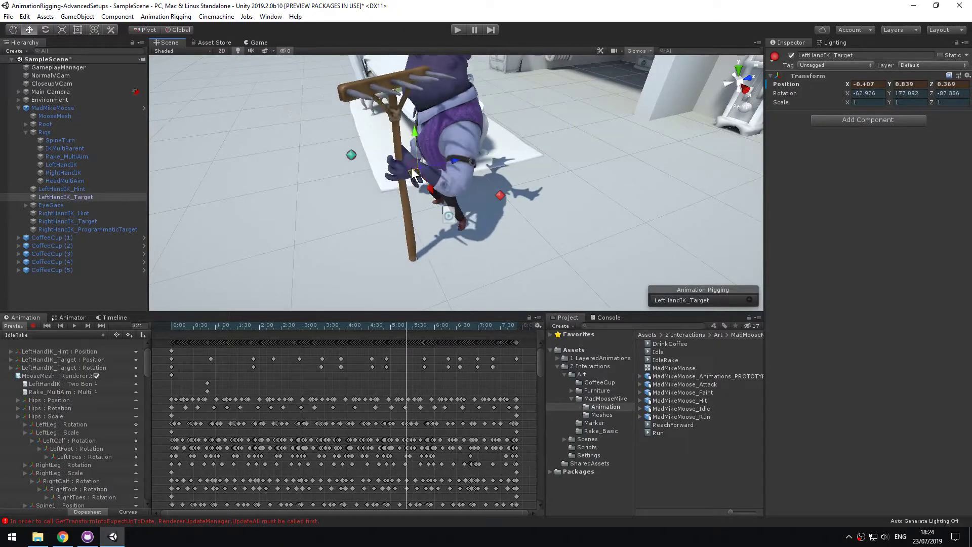
# Select the Rake_Basic mesh to examine its pivot and parenting, collapse MadMikeMoose's Root hierarchy and clear the selection
pyautogui.click(397, 111)
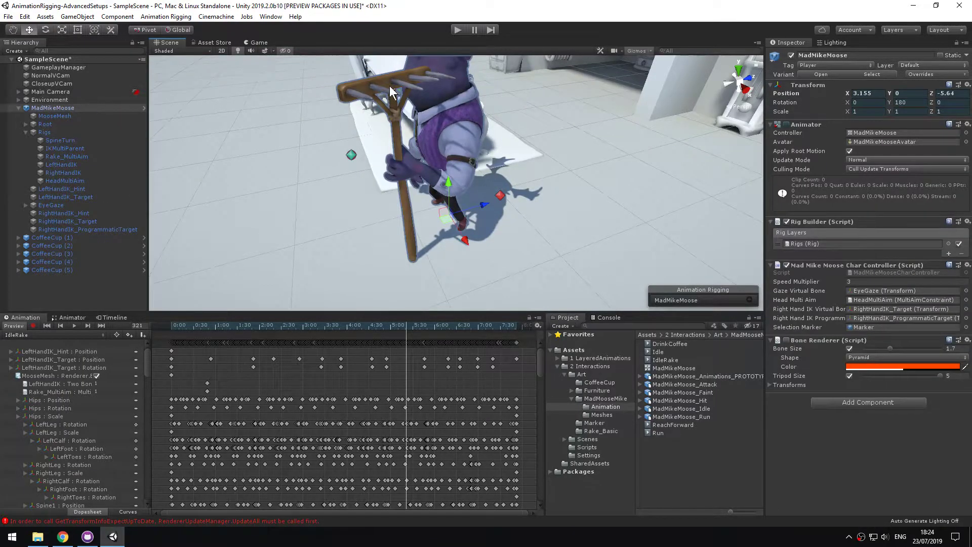
pyautogui.click(387, 91)
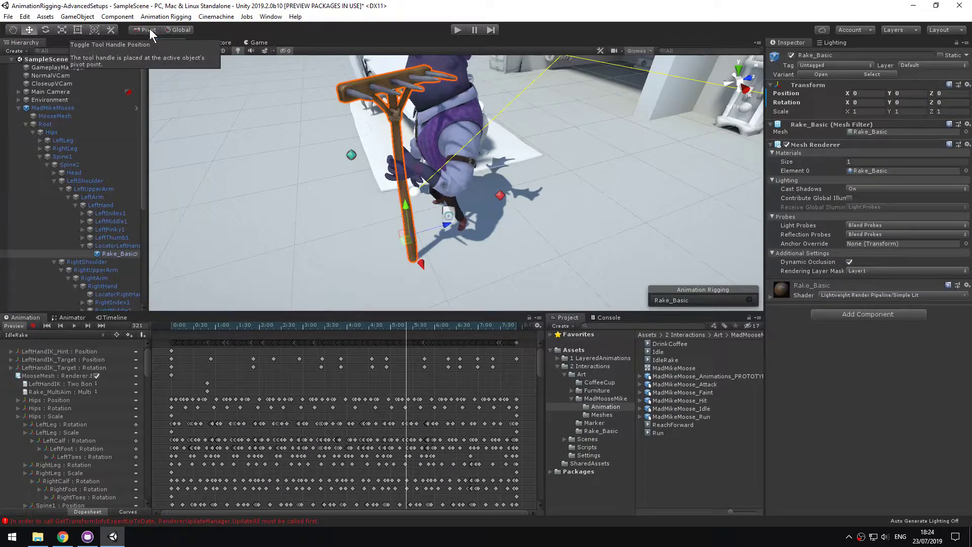
pyautogui.keyDown('alt'); pyautogui.moveTo(415, 167); pyautogui.dragTo(420, 104); pyautogui.keyUp('alt')
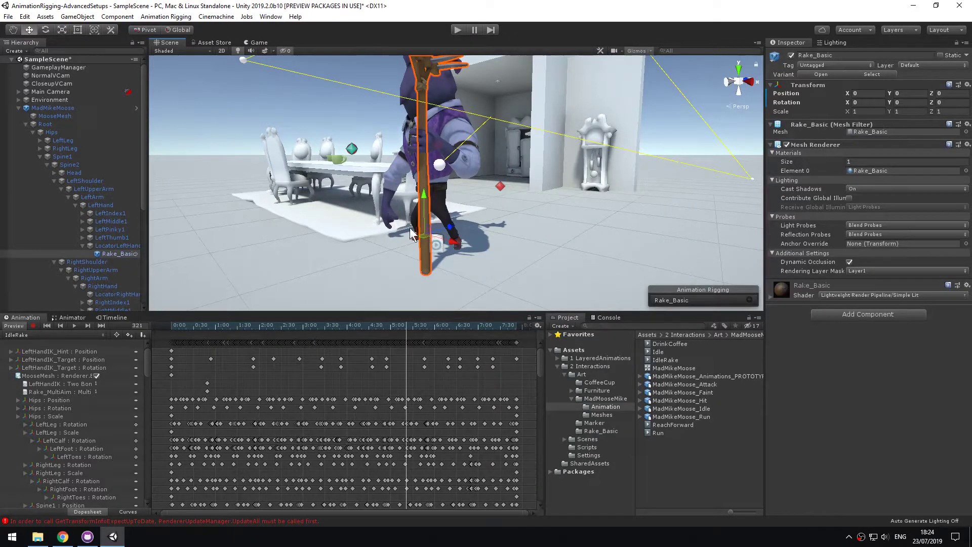
pyautogui.click(41, 156)
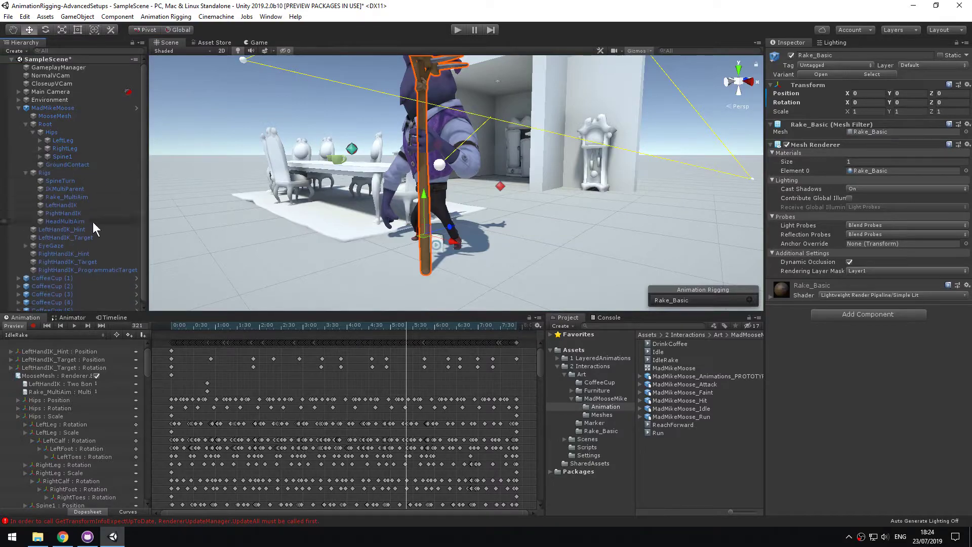
pyautogui.click(26, 124)
pyautogui.moveTo(418, 191); pyautogui.dragTo(345, 211, button='middle')
pyautogui.click(345, 210)
pyautogui.keyDown('alt'); pyautogui.moveTo(406, 151); pyautogui.dragTo(517, 257); pyautogui.keyUp('alt')
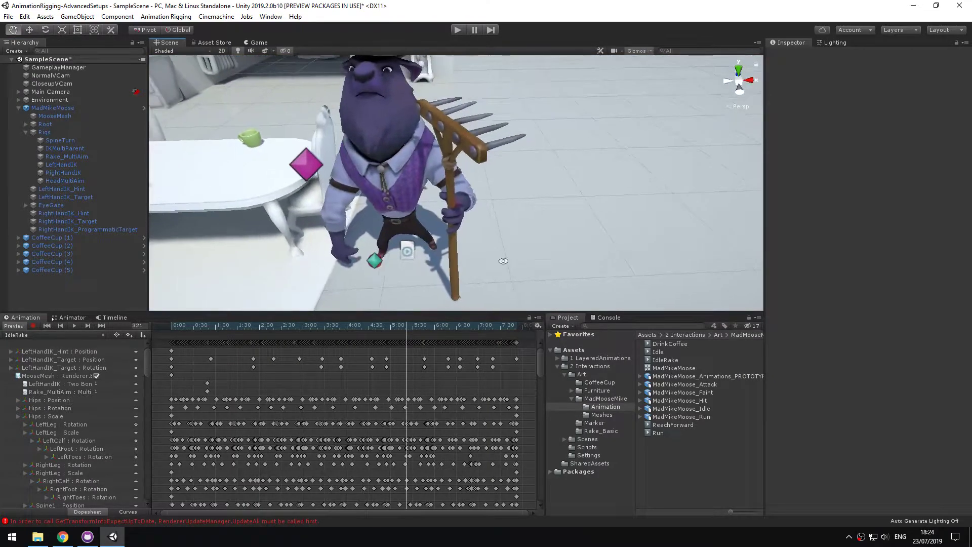
# Scrub the IdleRake clip to frame 110, switch to the Idle clip and preview it at frame 61
pyautogui.moveTo(341, 328); pyautogui.dragTo(252, 322)
pyautogui.click(72, 335)
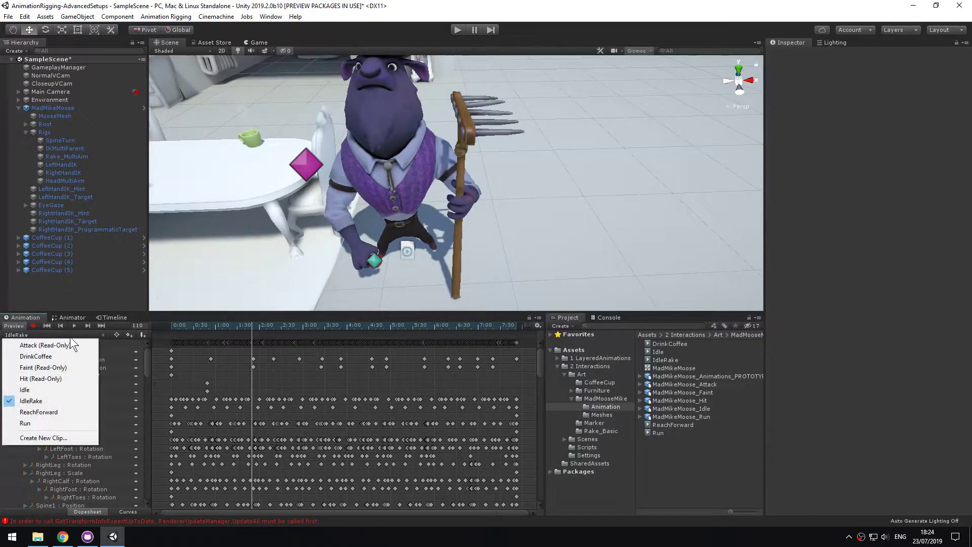
pyautogui.click(61, 400)
pyautogui.click(183, 325)
pyautogui.moveTo(183, 325); pyautogui.dragTo(216, 325)
pyautogui.scroll(-4, 515, 158)
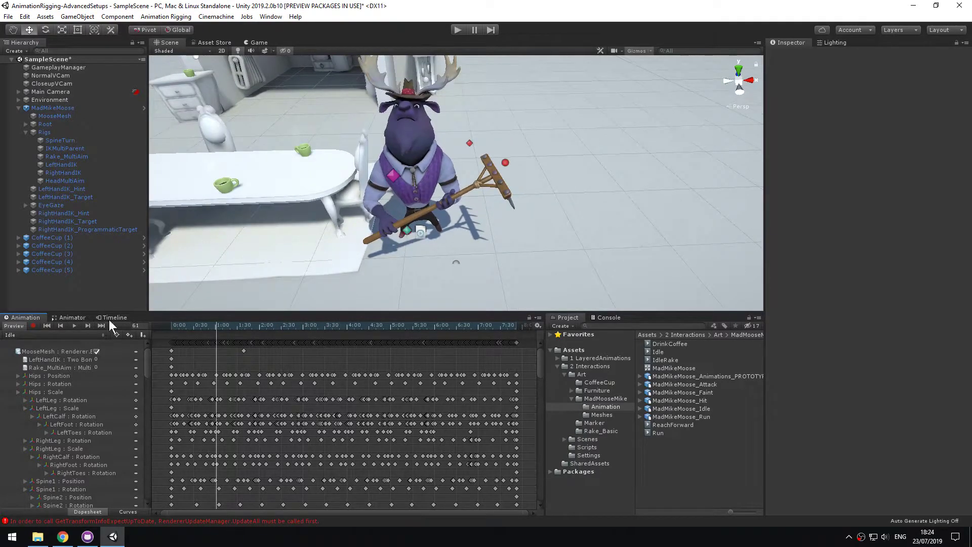
# Open MadMikeMoose's Animator state machine and examine its idle, run, ReachForward and Drink states
pyautogui.click(69, 317)
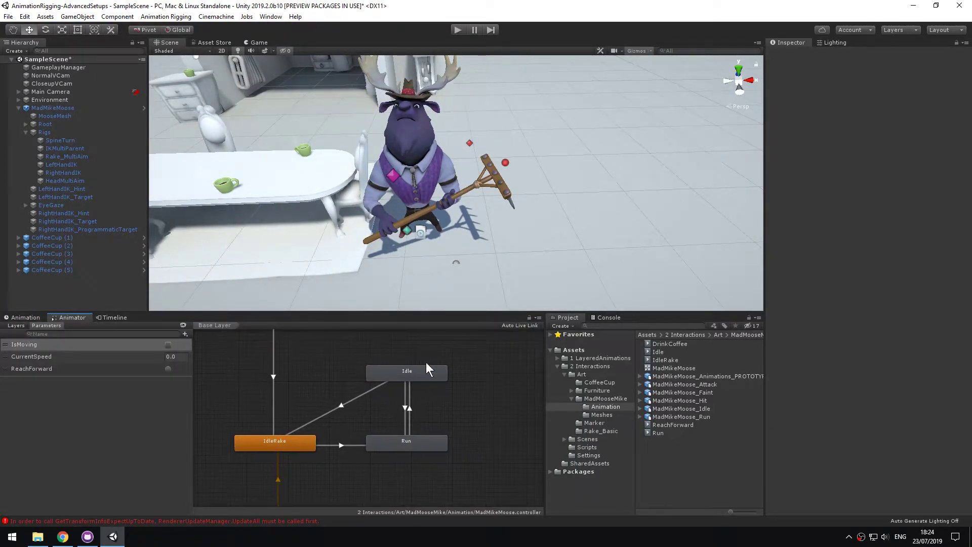
pyautogui.moveTo(314, 361); pyautogui.dragTo(333, 369, button='middle')
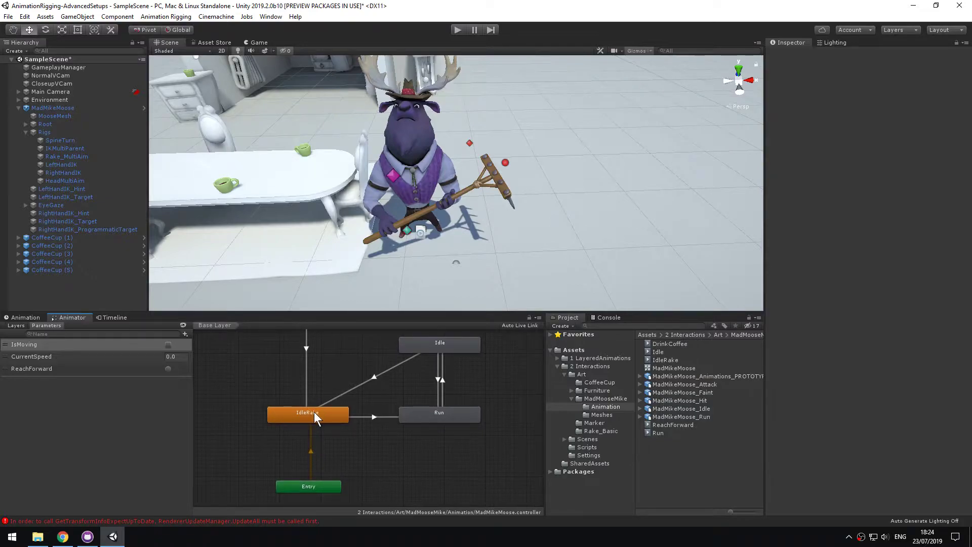
pyautogui.moveTo(341, 354); pyautogui.dragTo(362, 469, button='middle')
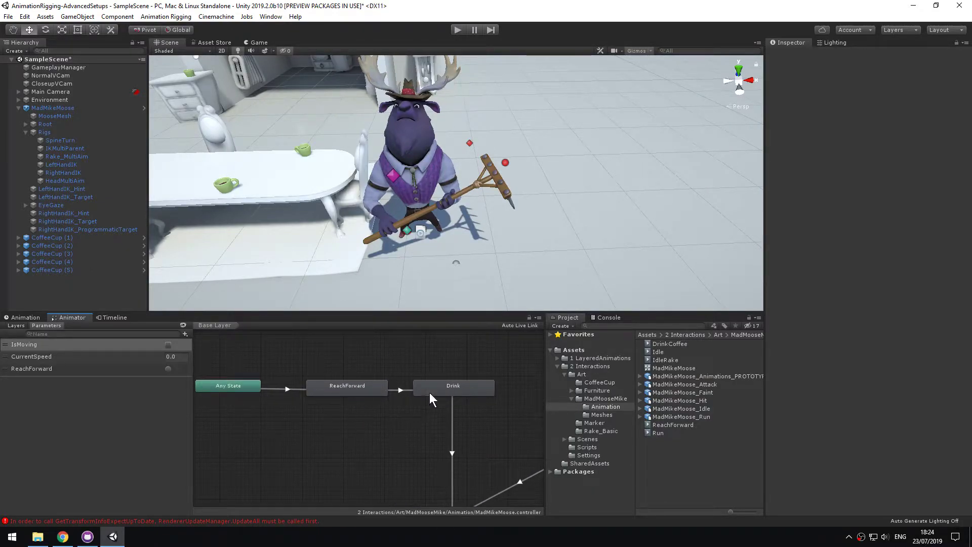
# Run the scene in play mode, steer the moose around the table and room to test the rig, and stop playing
pyautogui.click(458, 30)
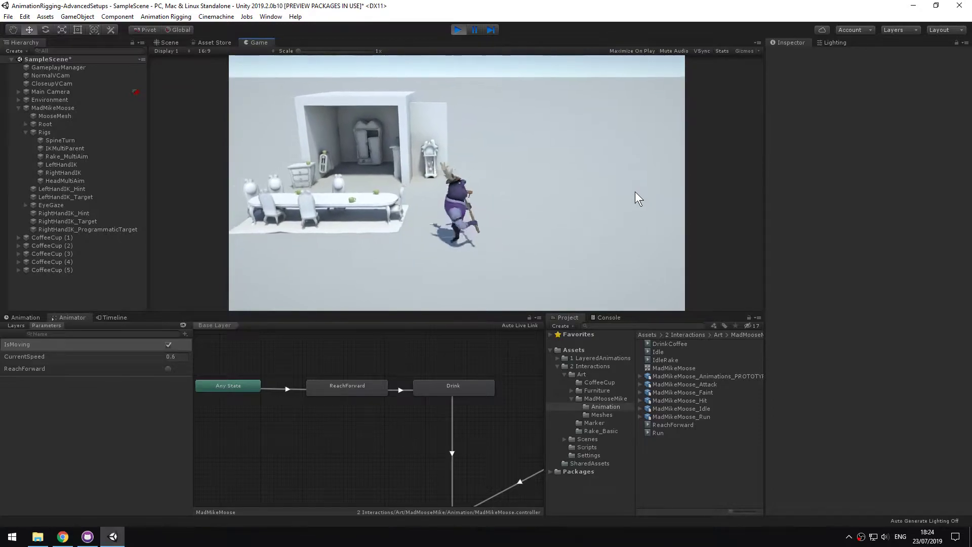
pyautogui.press('s')
pyautogui.press('w')
pyautogui.press('s')
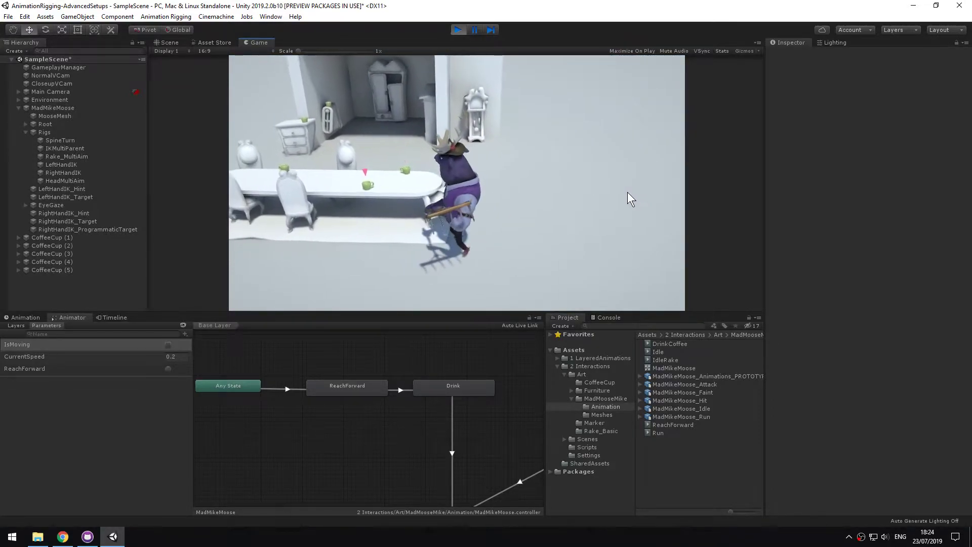
pyautogui.press('w')
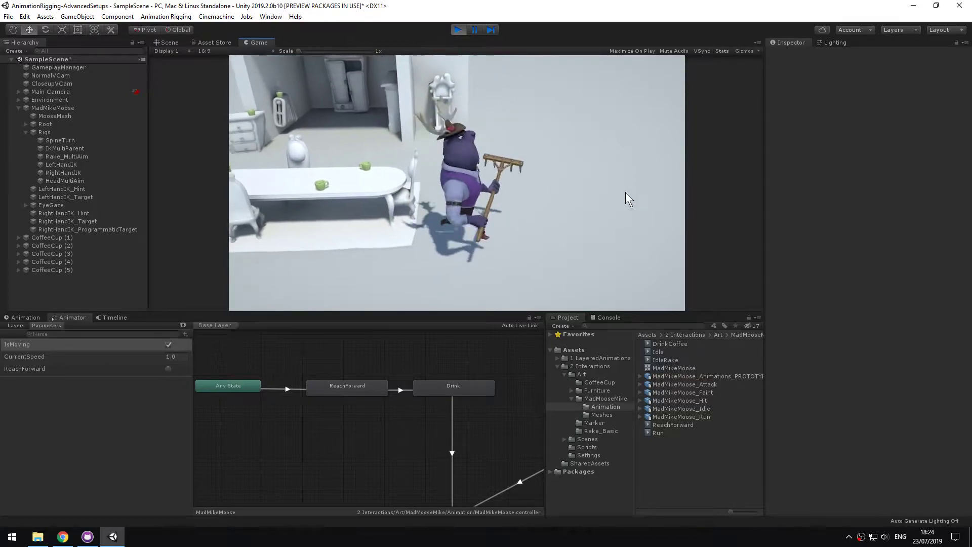
pyautogui.click(625, 192)
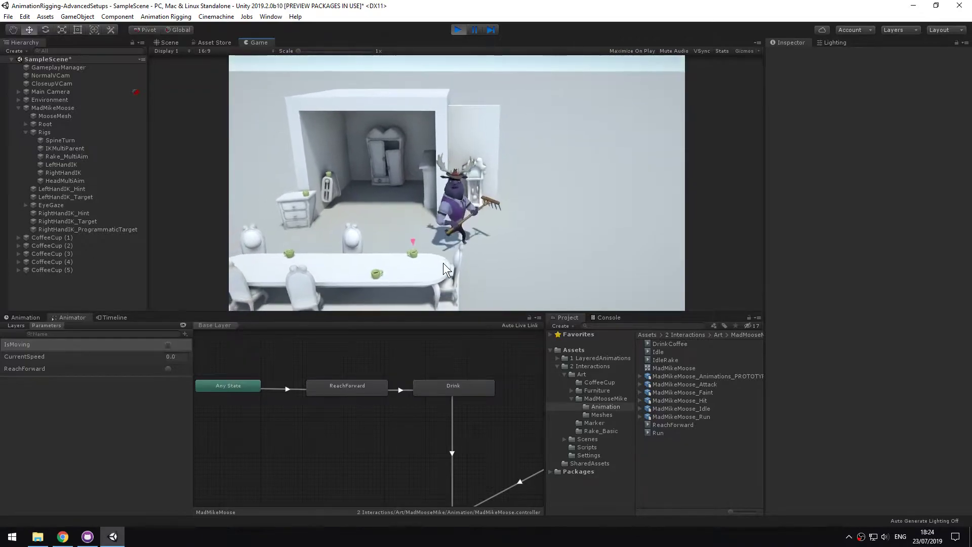
pyautogui.press('s')
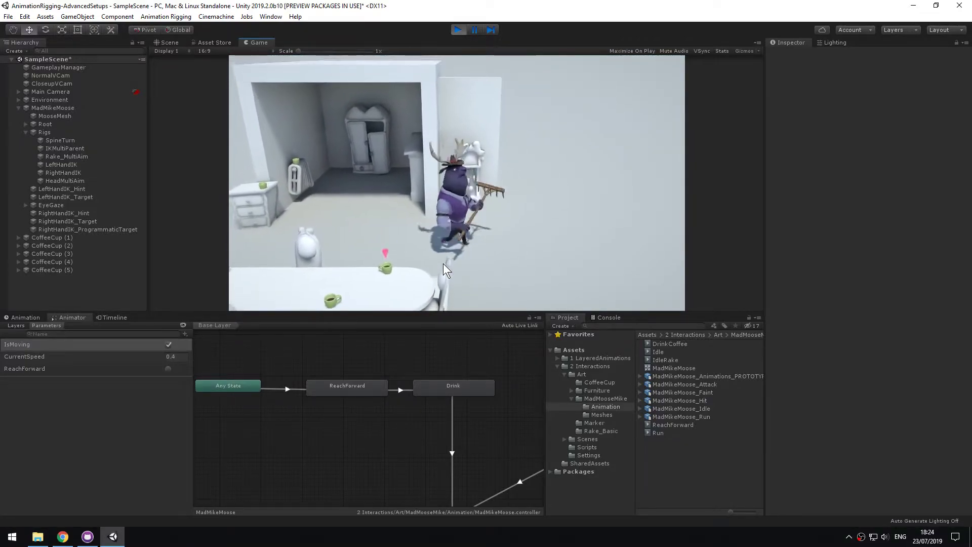
pyautogui.press('d')
pyautogui.press('s')
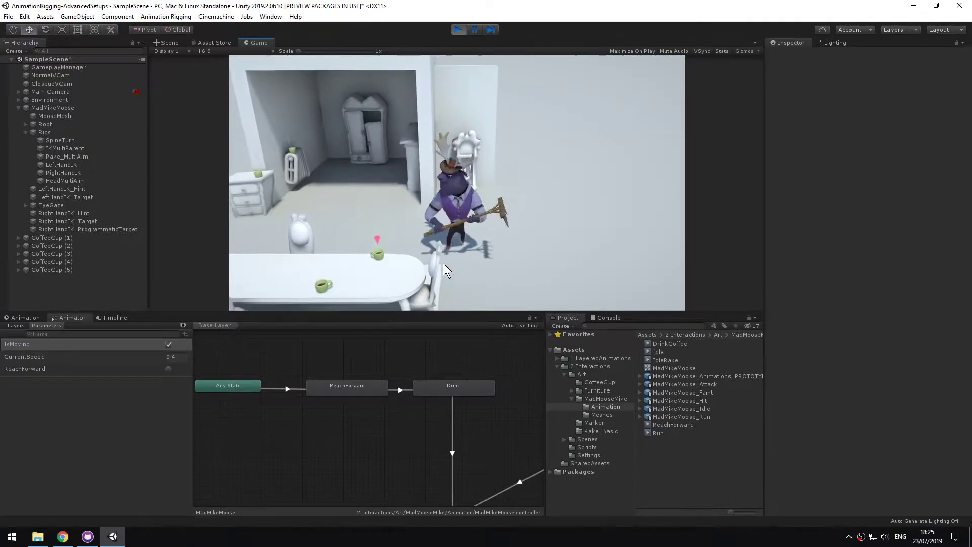
pyautogui.press('a')
pyautogui.press('w')
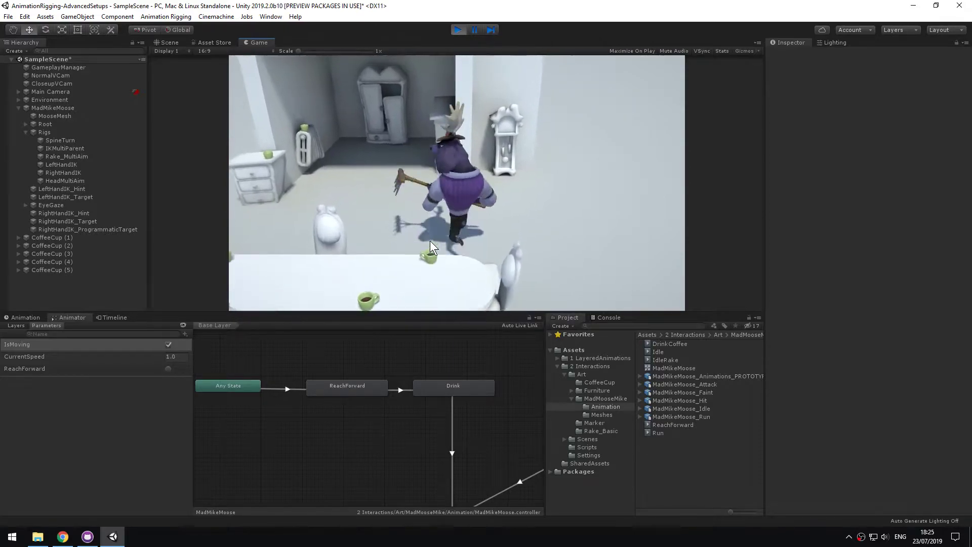
pyautogui.press('s')
pyautogui.press('w')
pyautogui.press('d')
pyautogui.press('a')
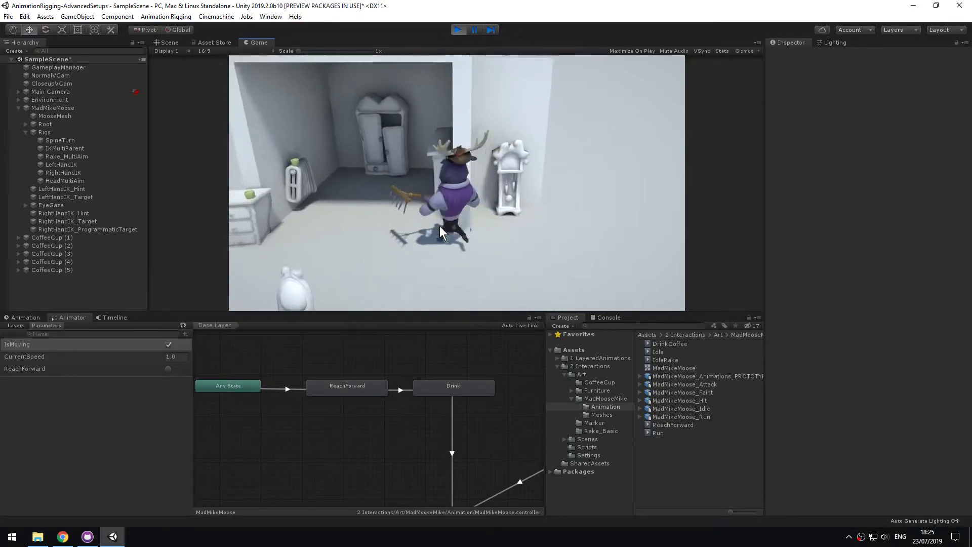
pyautogui.press('w')
pyautogui.press('s')
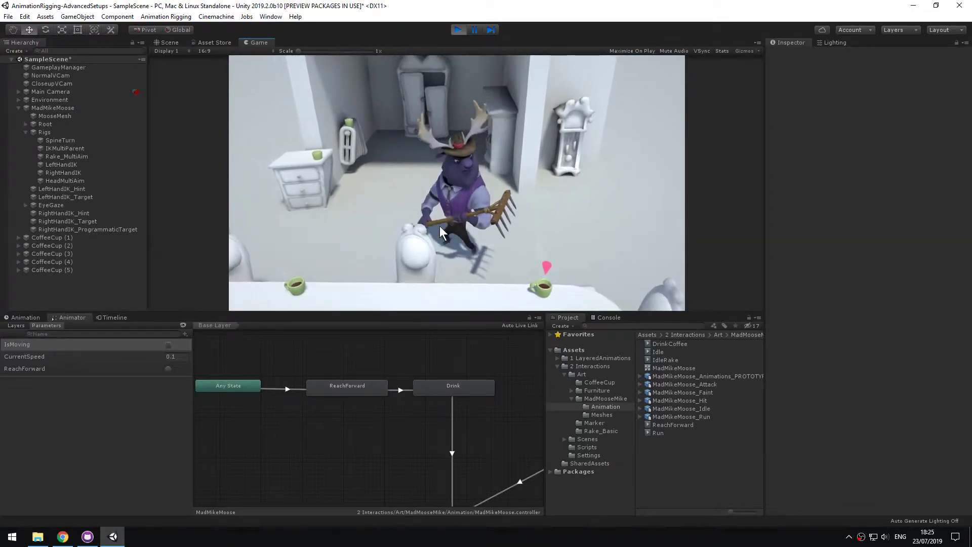
pyautogui.press('a')
pyautogui.press('d')
pyautogui.press('s')
pyautogui.press('a')
pyautogui.press('w')
pyautogui.press('d')
pyautogui.press('w')
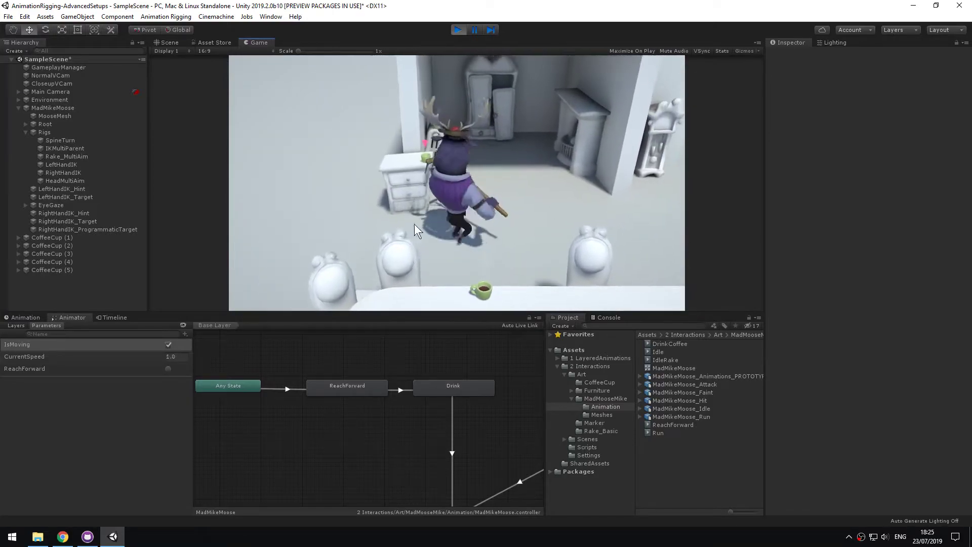
pyautogui.press('d')
pyautogui.press('s')
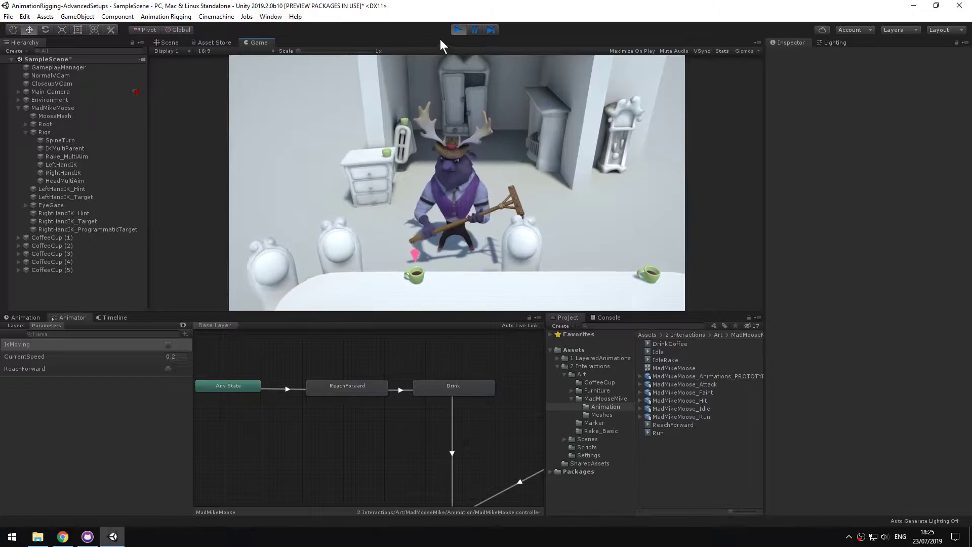
pyautogui.click(457, 30)
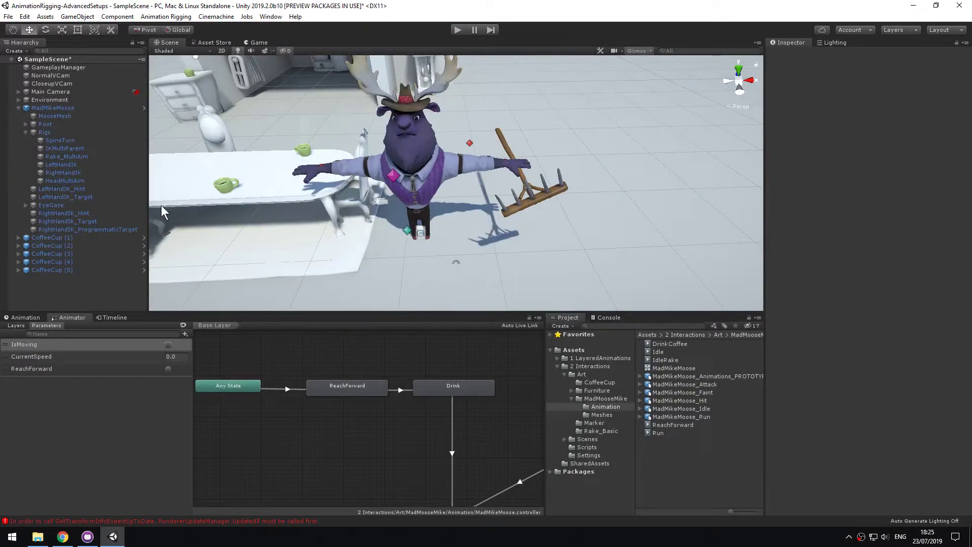
# Inspect the HeadMultiAim constraint, locate its source object and select EyeGaze with the character in view
pyautogui.moveTo(189, 190); pyautogui.dragTo(456, 213, button='middle')
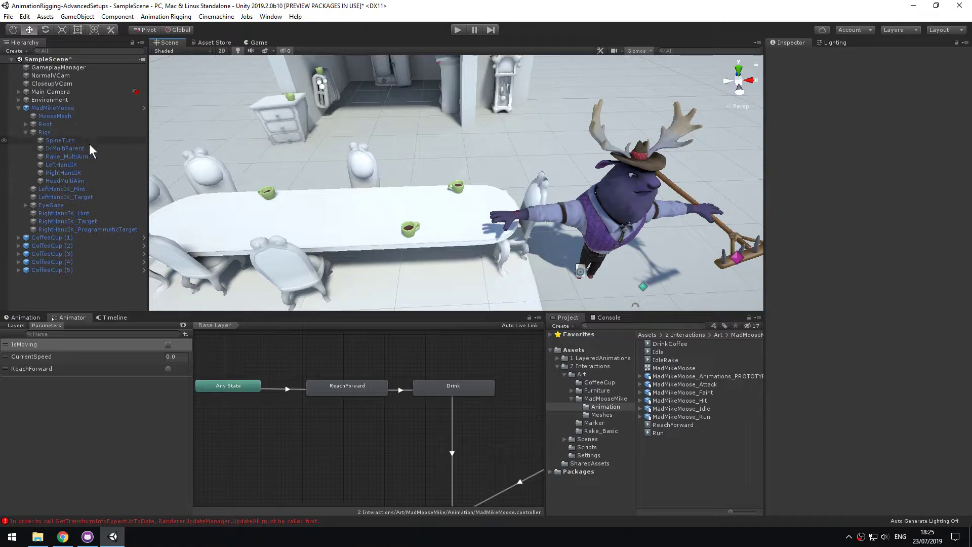
pyautogui.click(76, 180)
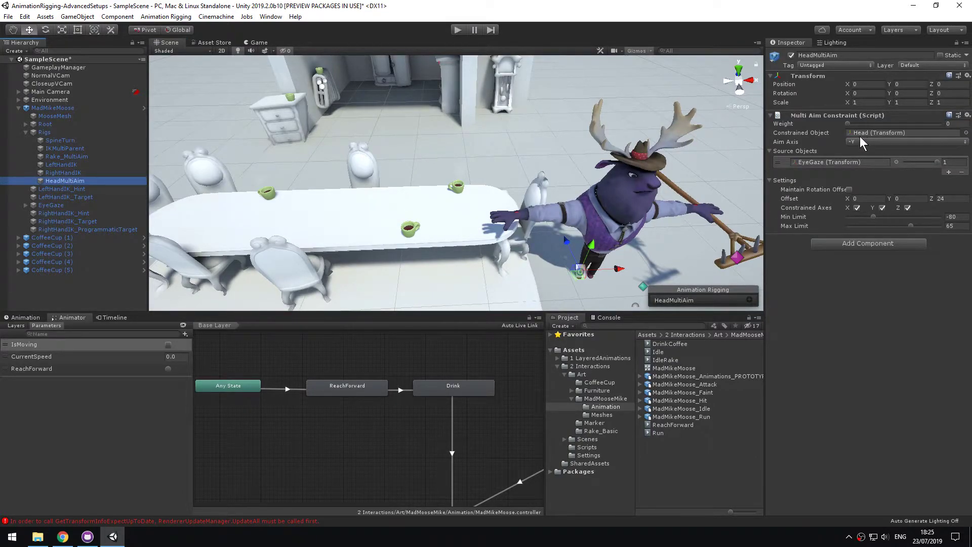
pyautogui.click(805, 162)
pyautogui.click(94, 204)
pyautogui.moveTo(398, 230); pyautogui.dragTo(217, 200, button='middle')
pyautogui.keyDown('alt'); pyautogui.moveTo(380, 207); pyautogui.dragTo(326, 164); pyautogui.keyUp('alt')
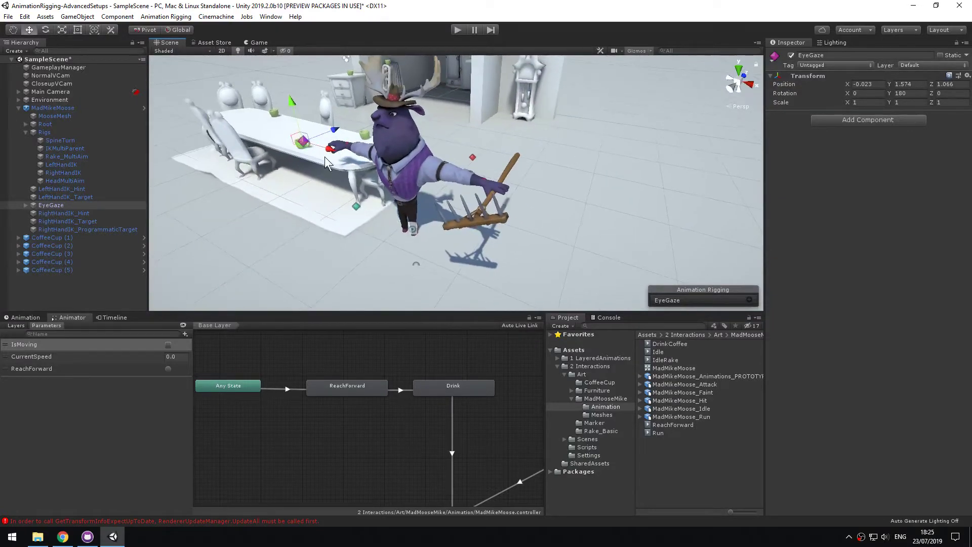
# Expand EyeGaze in the hierarchy and deactivate its Marker child so the marker is hidden in the scene
pyautogui.click(26, 206)
pyautogui.click(51, 213)
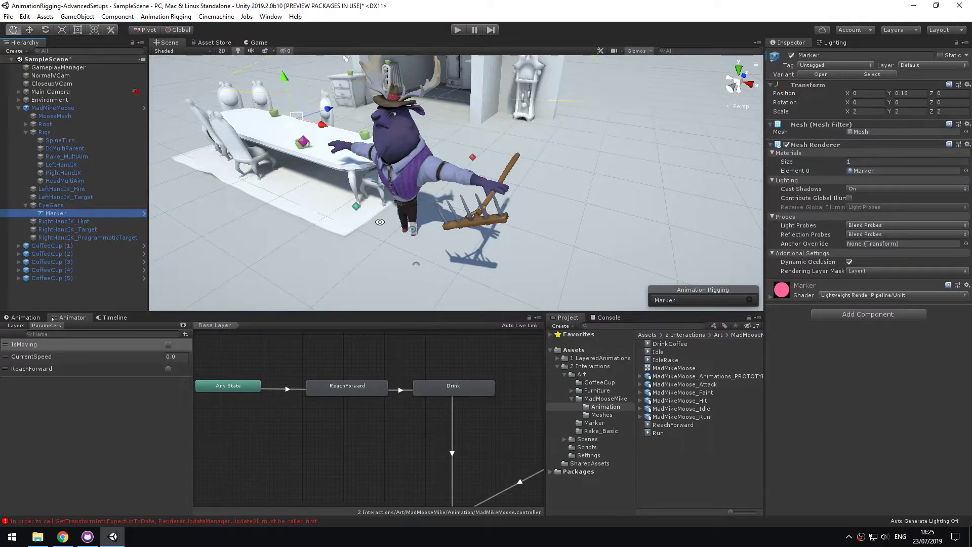
pyautogui.keyDown('alt'); pyautogui.moveTo(273, 169); pyautogui.dragTo(299, 202, button='middle'); pyautogui.keyUp('alt')
pyautogui.moveTo(299, 202)
pyautogui.keyDown('alt'); pyautogui.mouseDown(button='right')
pyautogui.moveTo(311, 210)
pyautogui.moveTo(303, 202)
pyautogui.mouseUp(button='right'); pyautogui.keyUp('alt')
pyautogui.keyDown('alt'); pyautogui.moveTo(311, 187); pyautogui.dragTo(358, 220, button='middle'); pyautogui.keyUp('alt')
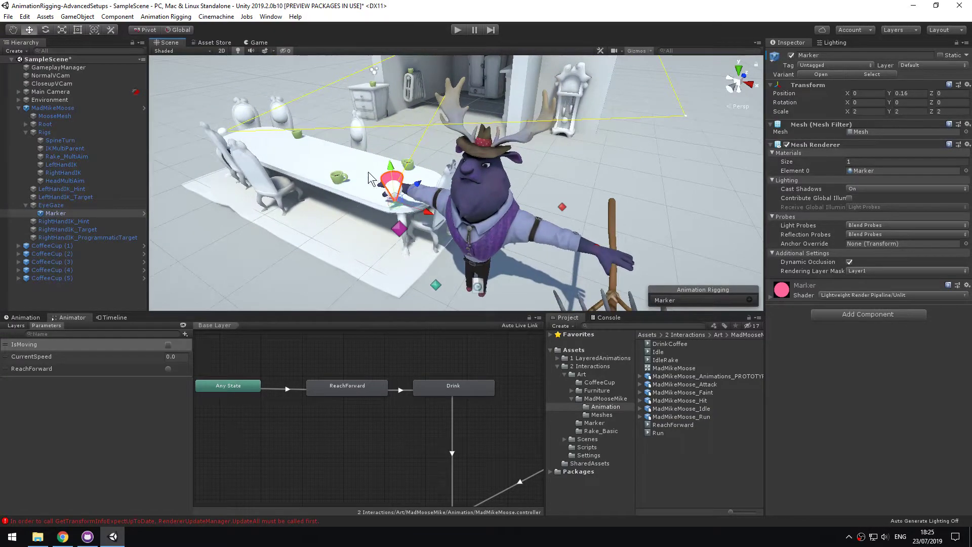
pyautogui.hotkey('alt', 'shift', 'a')
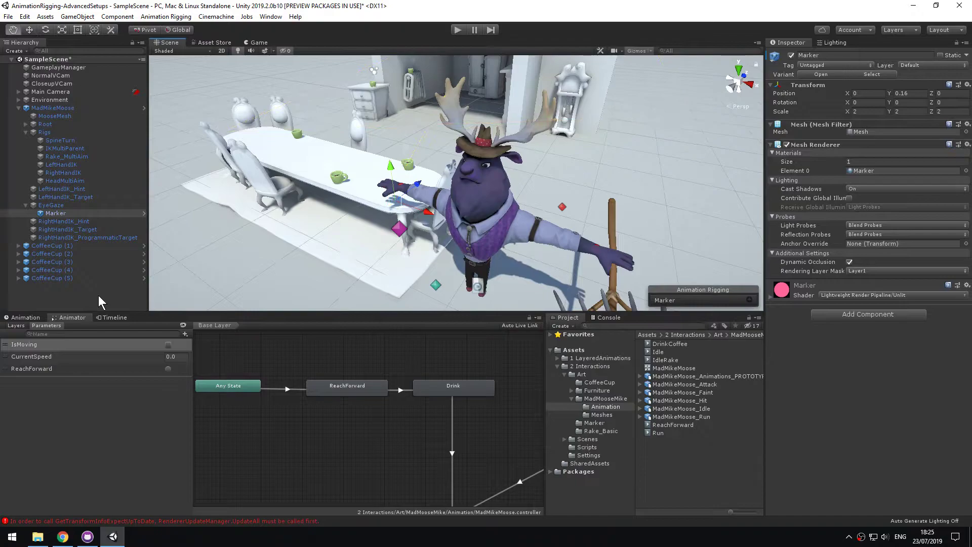
pyautogui.scroll(-2, 186, 249)
# Select the HeadMultiAim constraint and try its Weight at 1 to demonstrate the head aim
pyautogui.click(40, 205)
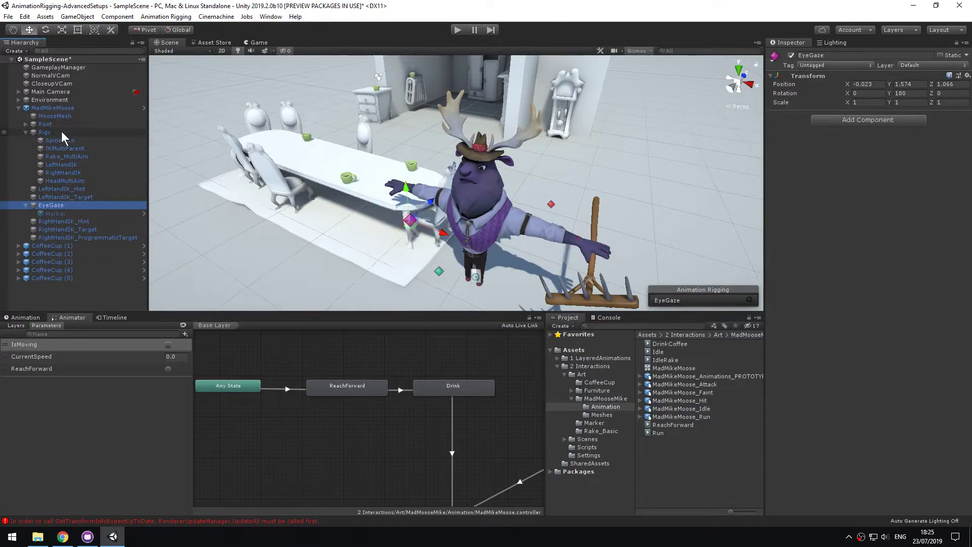
pyautogui.click(68, 181)
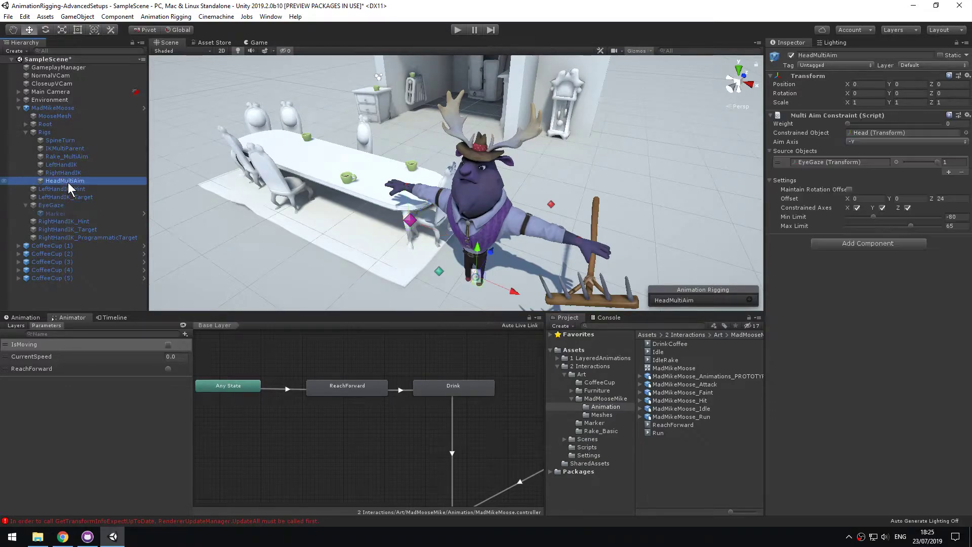
pyautogui.click(860, 124)
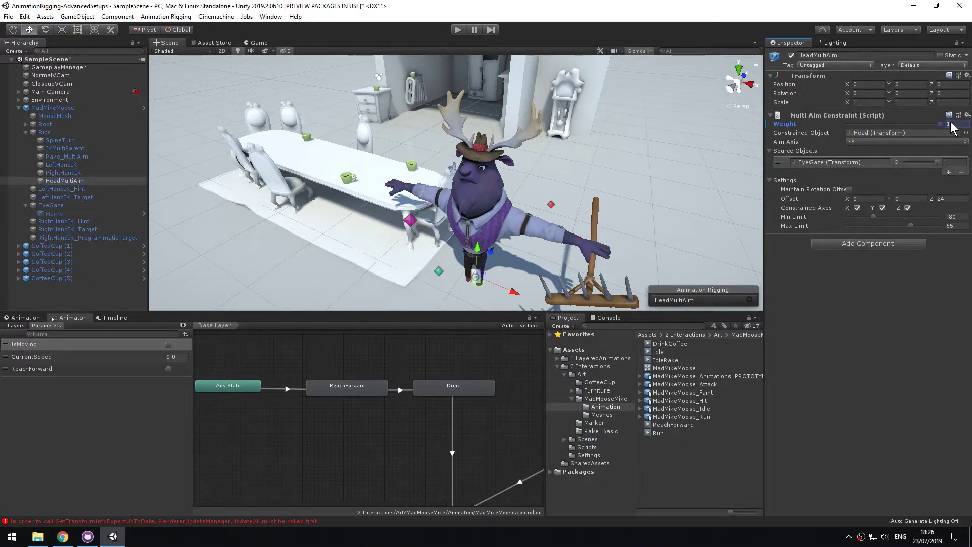
# Run the scene, steer the moose past the coffee cups to watch the HeadMultiAim weight and head gaze respond, and stop playing
pyautogui.click(457, 30)
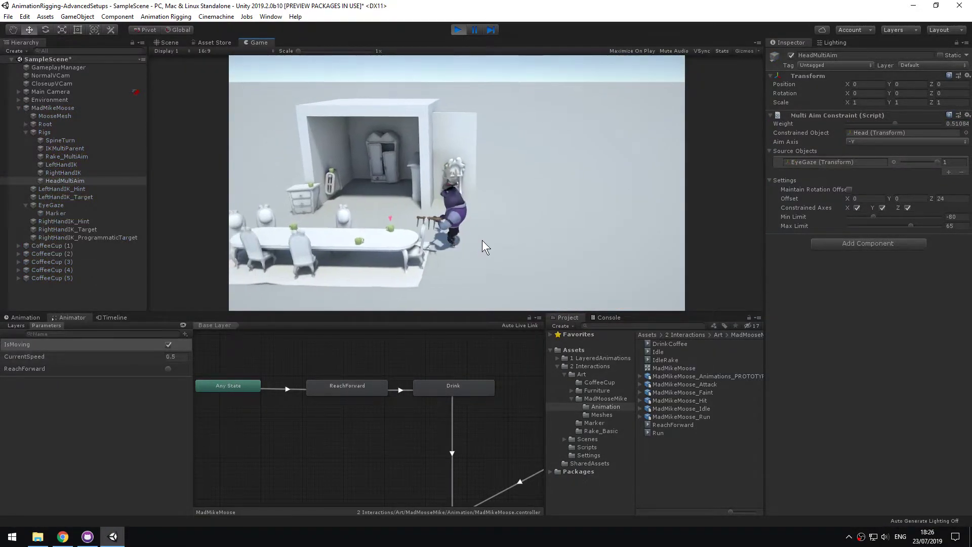
pyautogui.click(381, 225)
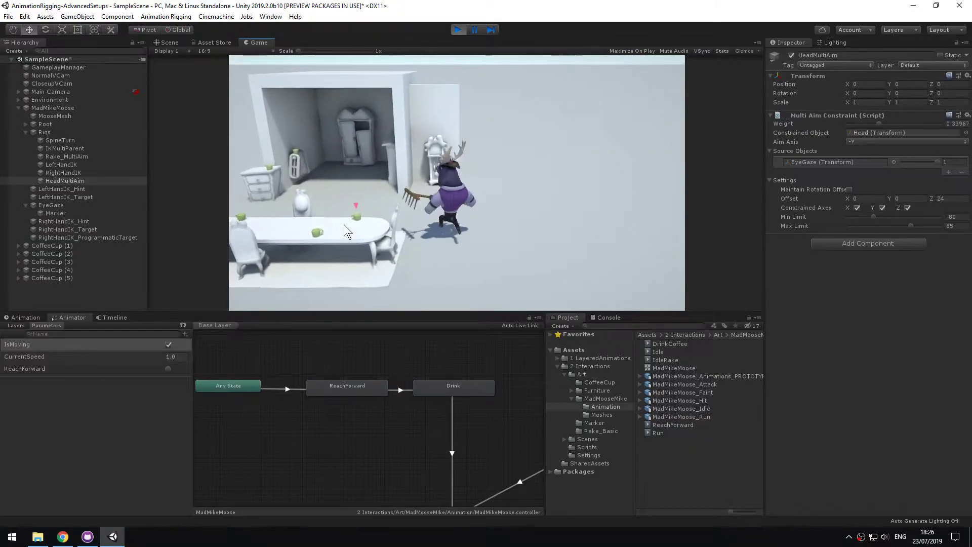
pyautogui.click(406, 272)
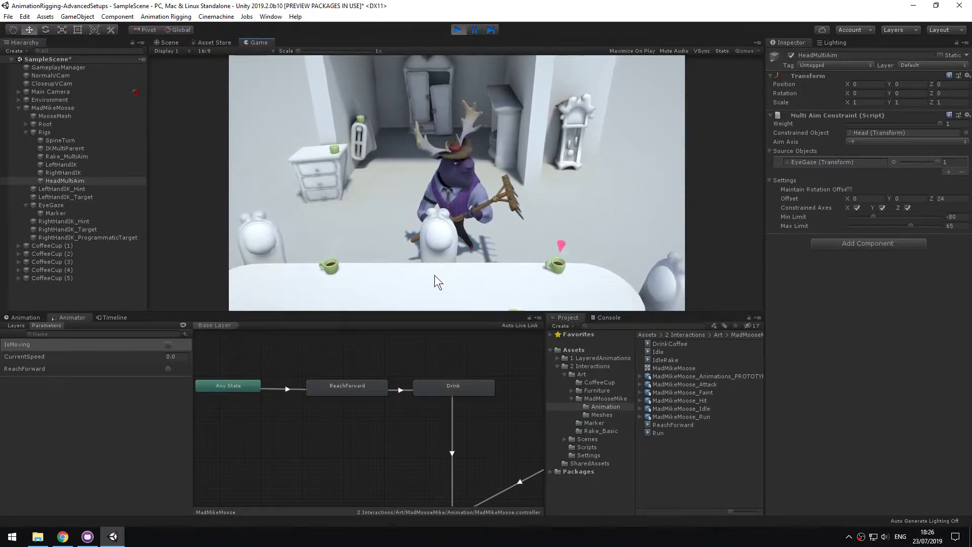
pyautogui.click(435, 275)
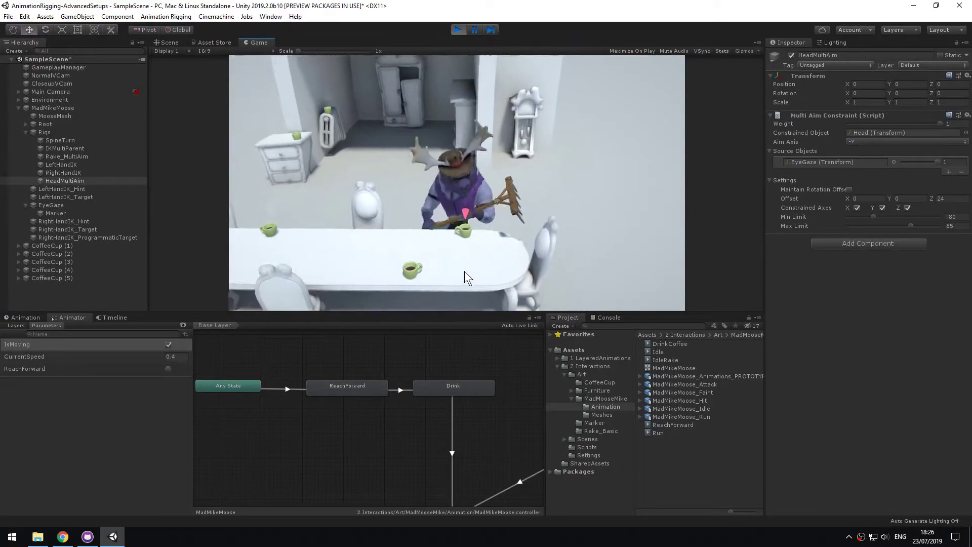
pyautogui.click(439, 232)
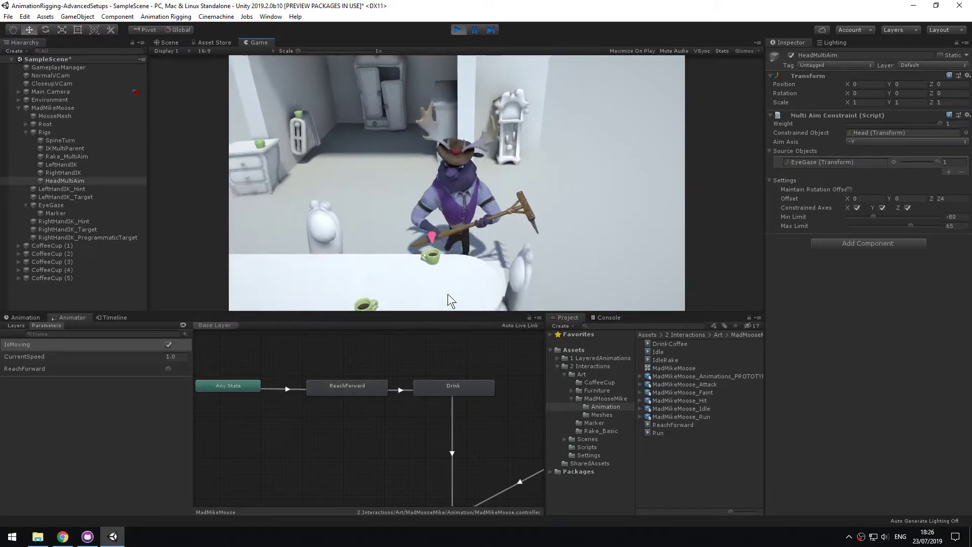
pyautogui.click(447, 294)
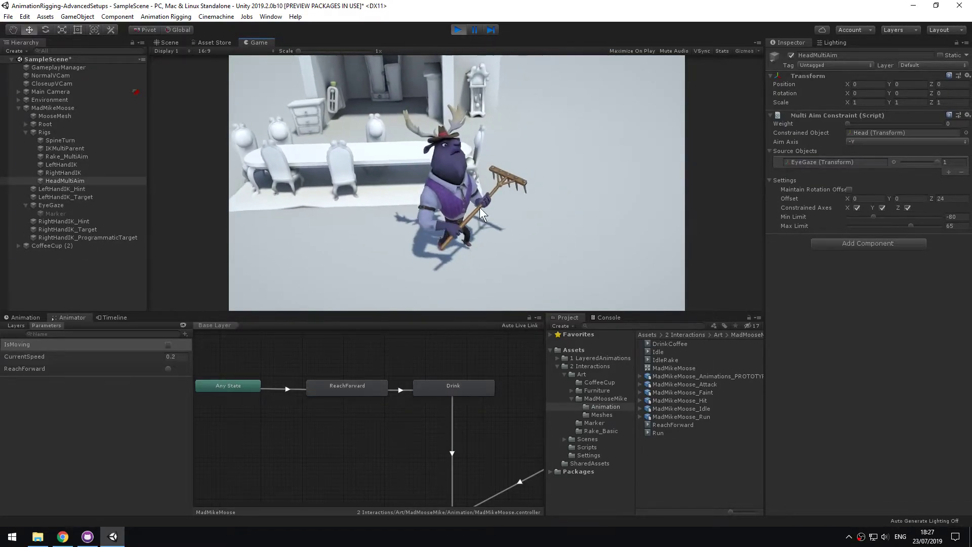
pyautogui.click(458, 30)
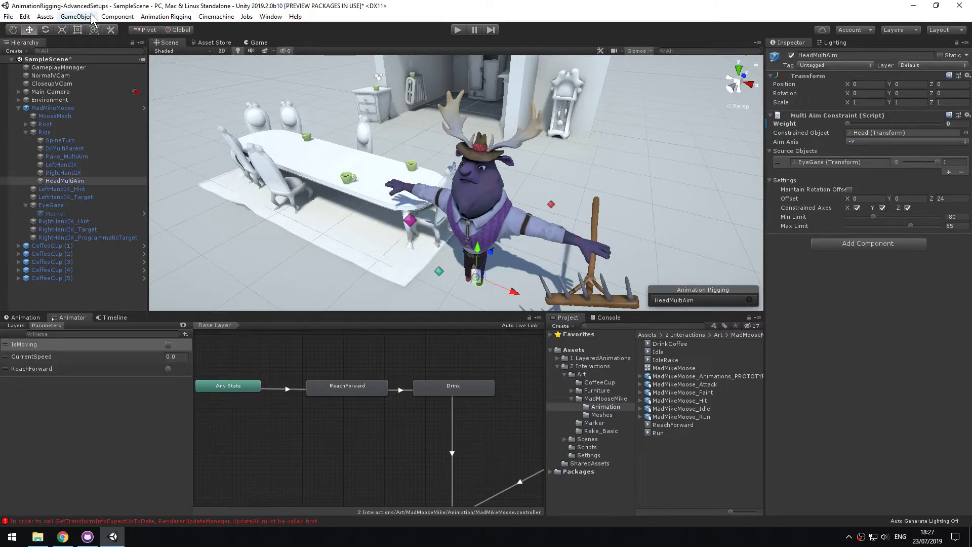
# Dock Project Settings beside the Scene view and set the project's Time Scale to 0.3
pyautogui.click(25, 16)
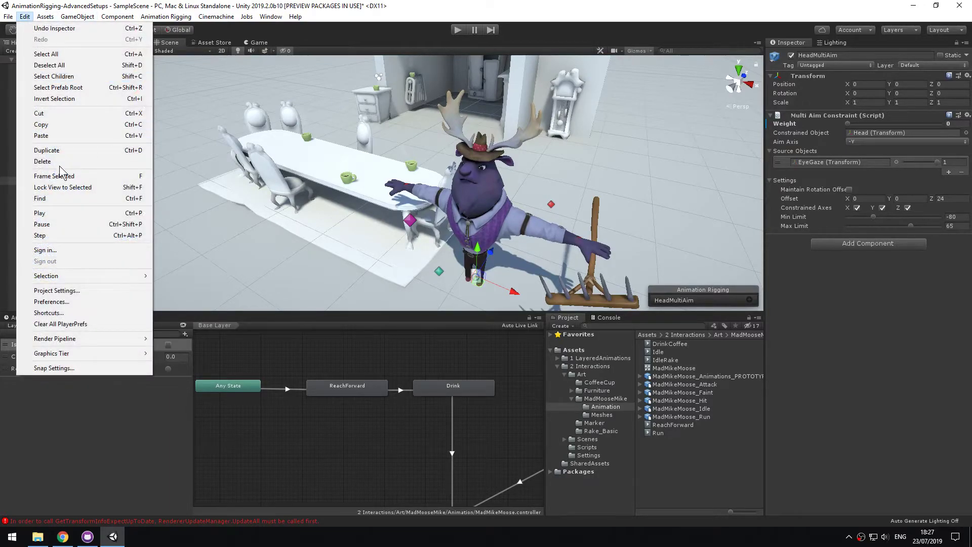
pyautogui.click(80, 290)
pyautogui.moveTo(67, 4); pyautogui.dragTo(260, 45)
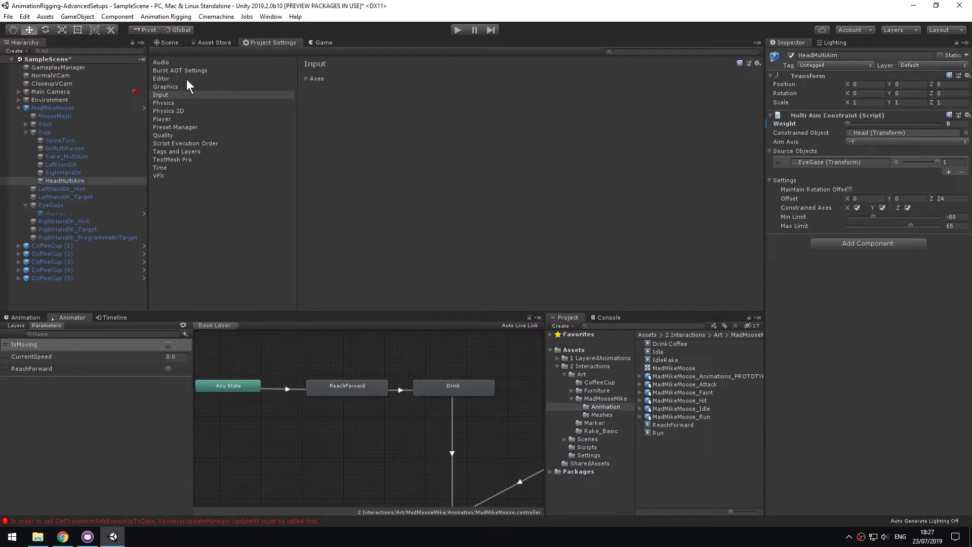
pyautogui.click(171, 167)
pyautogui.click(437, 96)
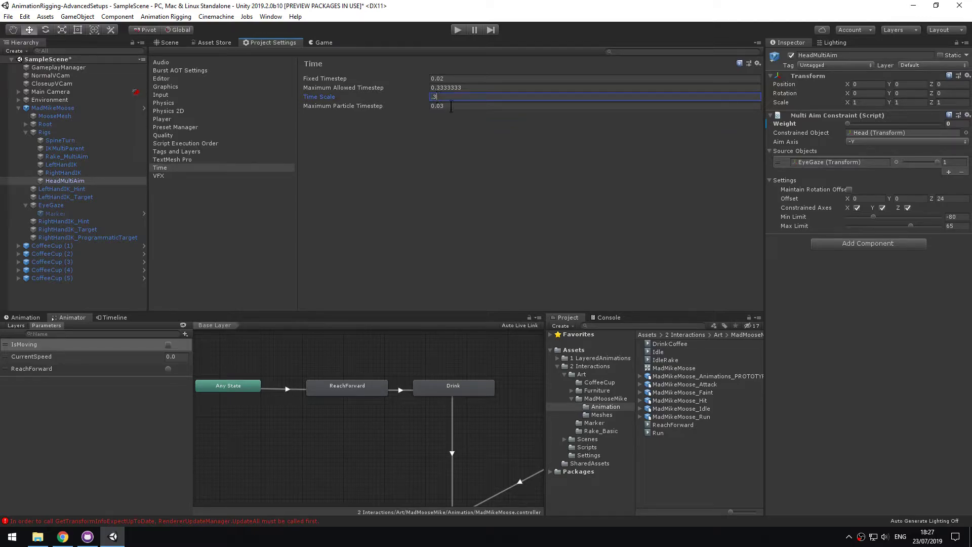
# Start play mode and dock the Game view side by side with the Scene view
pyautogui.click(172, 42)
pyautogui.click(456, 31)
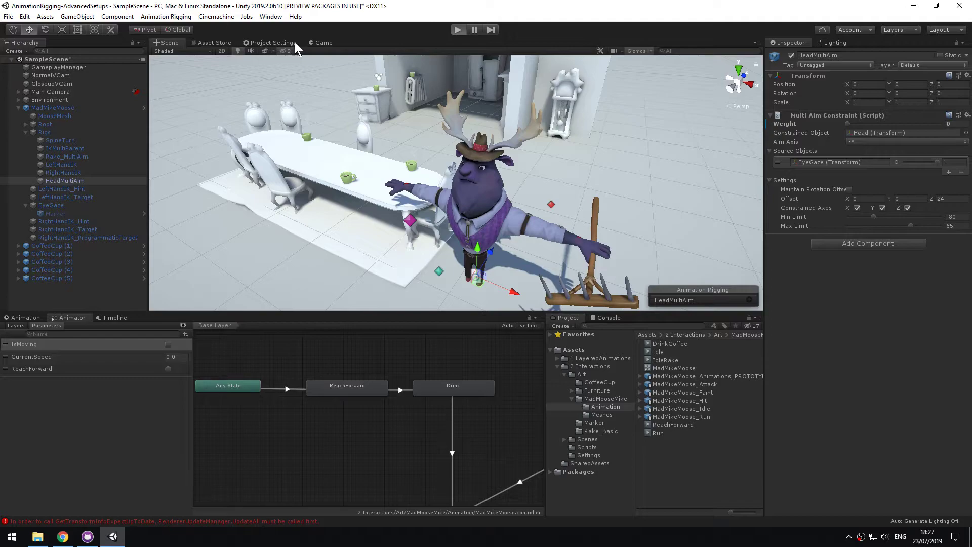
pyautogui.moveTo(312, 44); pyautogui.dragTo(630, 162)
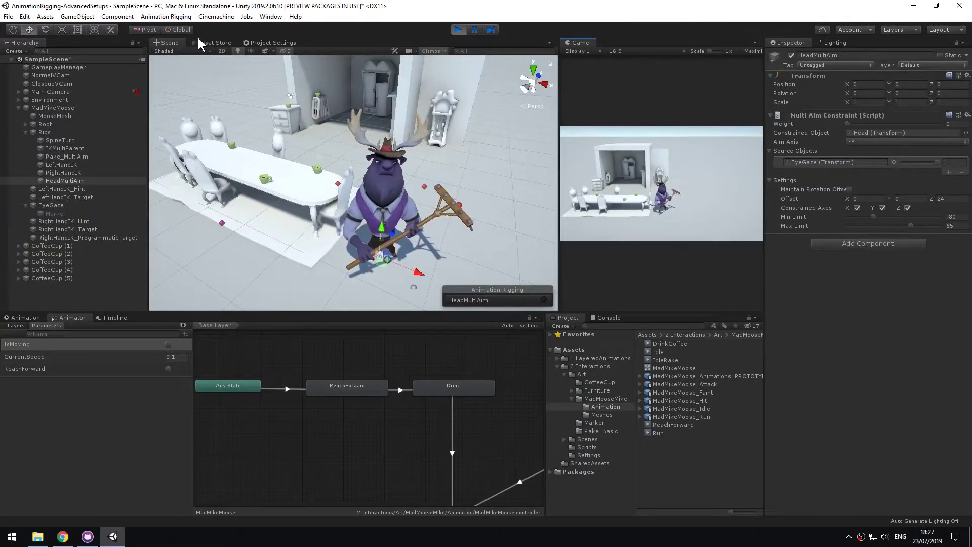
# Use a Time Scale of 1 while steering the moose to a cup on the table, and return Time Scale to 0.3
pyautogui.click(274, 43)
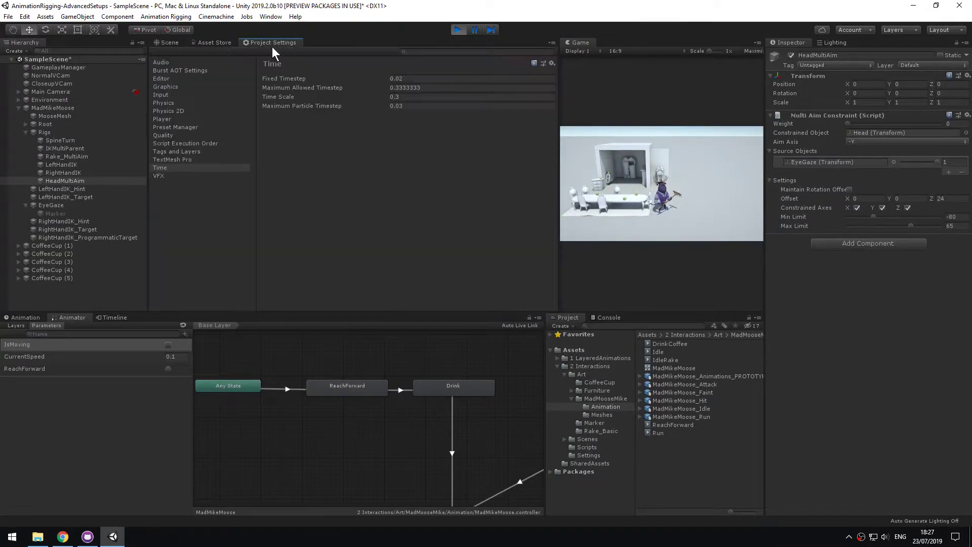
pyautogui.click(169, 42)
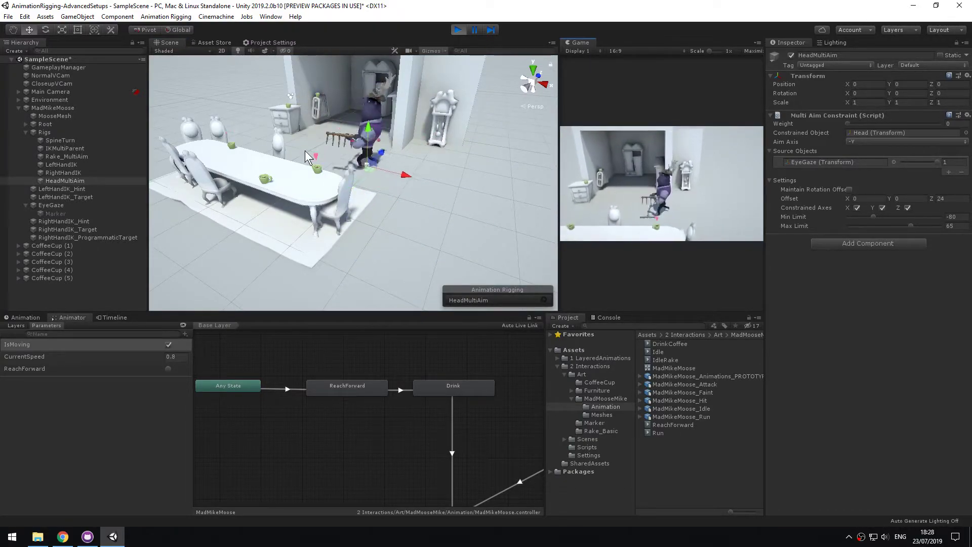
pyautogui.click(260, 42)
pyautogui.click(397, 96)
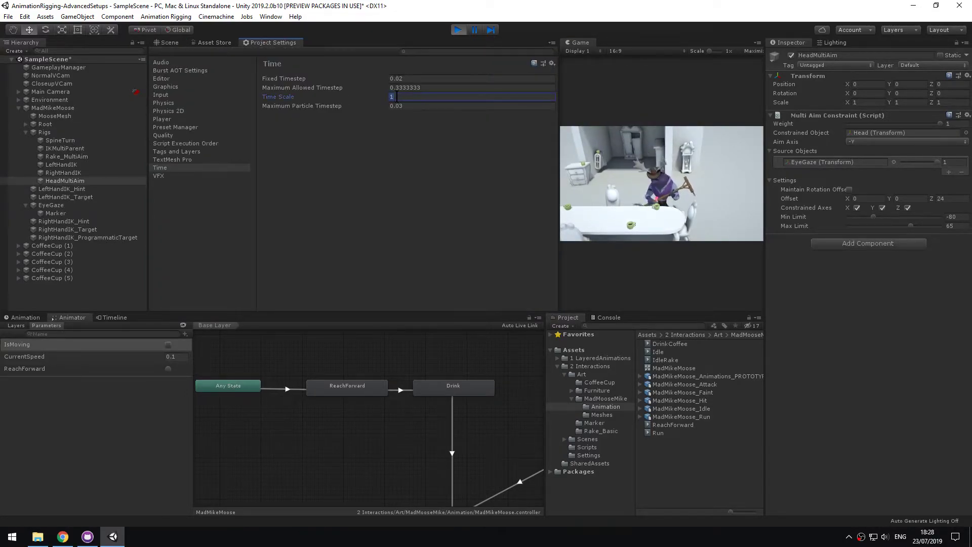
pyautogui.write('0.3')
pyautogui.click(633, 182)
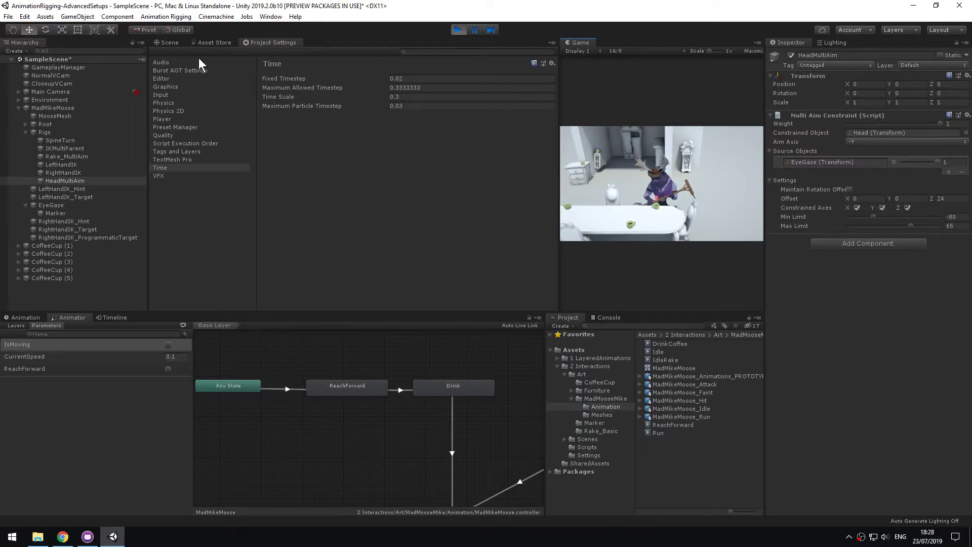
# Frame the moose close up in the Scene view, trigger the cup pickup and watch the slow-motion Drink animation
pyautogui.click(170, 43)
pyautogui.scroll(5, 299, 151)
pyautogui.moveTo(362, 217); pyautogui.dragTo(412, 253, button='middle')
pyautogui.keyDown('alt'); pyautogui.moveTo(412, 253); pyautogui.dragTo(432, 232); pyautogui.keyUp('alt')
pyautogui.keyDown('alt'); pyautogui.moveTo(432, 232); pyautogui.dragTo(869, 196, button='right'); pyautogui.keyUp('alt')
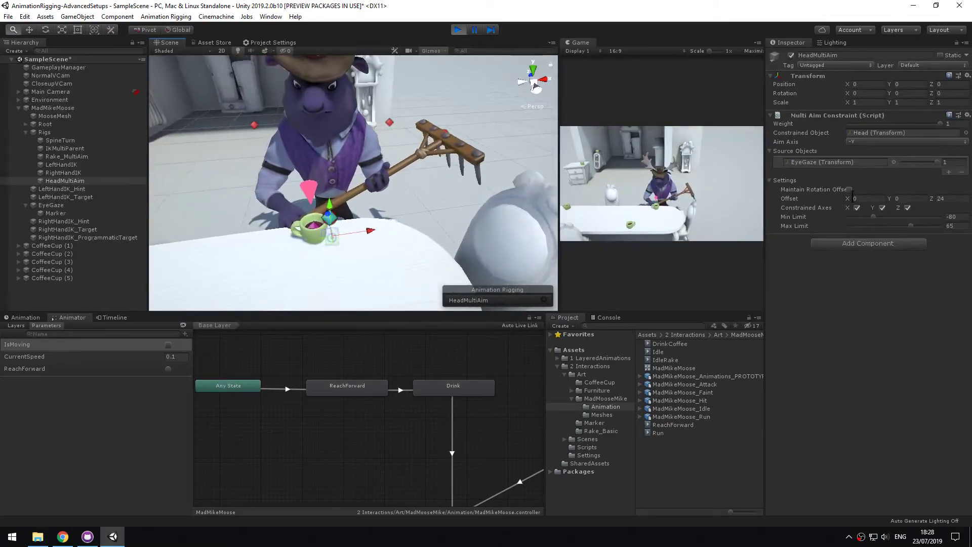
pyautogui.moveTo(363, 208); pyautogui.dragTo(377, 210, button='middle')
pyautogui.click(679, 193)
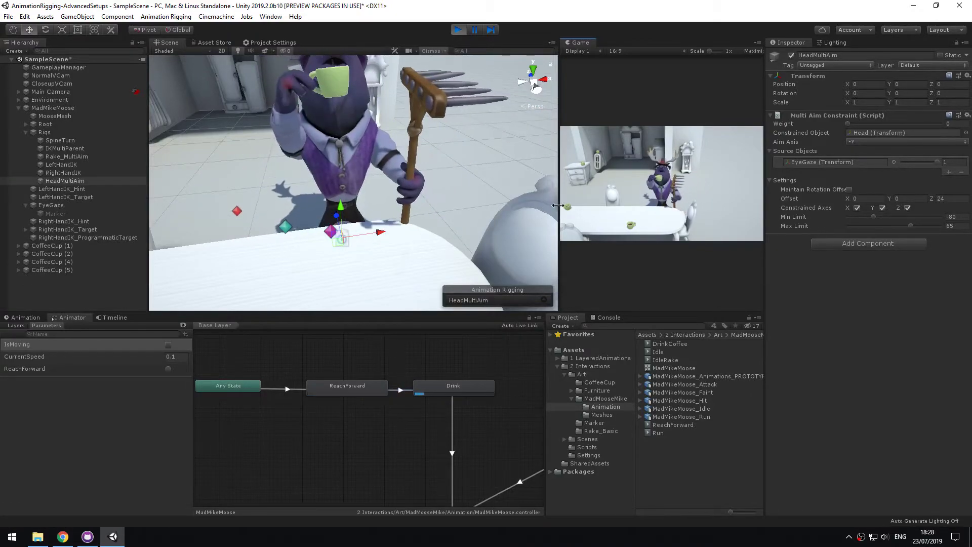
pyautogui.scroll(-3, 381, 144)
pyautogui.moveTo(381, 144); pyautogui.dragTo(392, 190, button='middle')
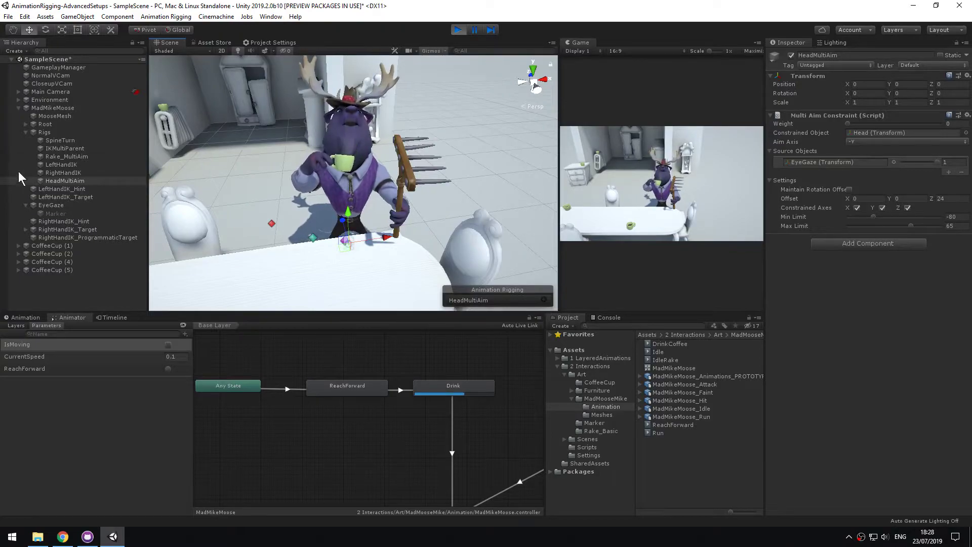
# Move MadMikeMoose along X to about -0.651, beside another coffee cup on the table
pyautogui.click(53, 107)
pyautogui.scroll(3, 374, 169)
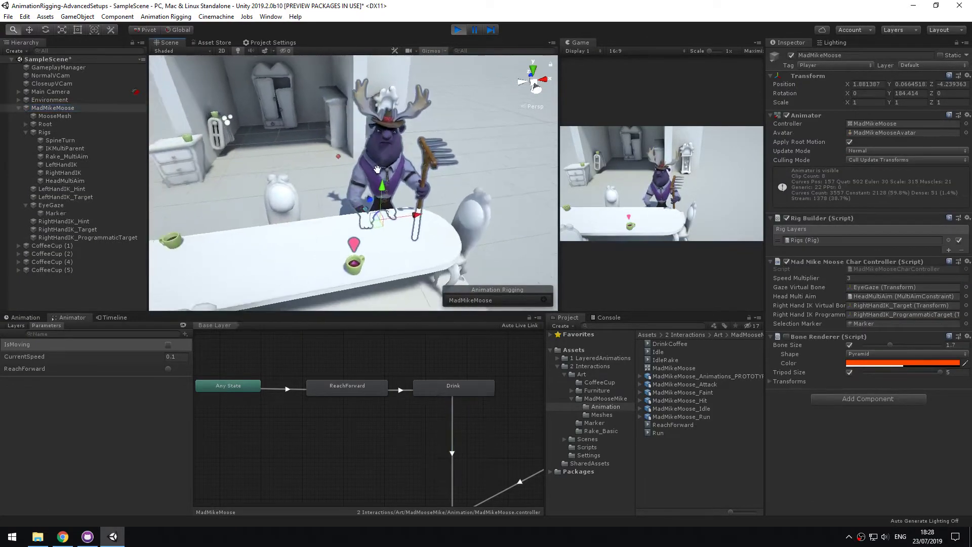
pyautogui.moveTo(375, 169); pyautogui.dragTo(386, 157, button='middle')
pyautogui.moveTo(425, 204); pyautogui.dragTo(273, 231)
pyautogui.moveTo(329, 188); pyautogui.dragTo(501, 179, button='middle')
# Trigger the reach for the second cup and examine the hand's motion through ReachForward and Drink
pyautogui.click(667, 193)
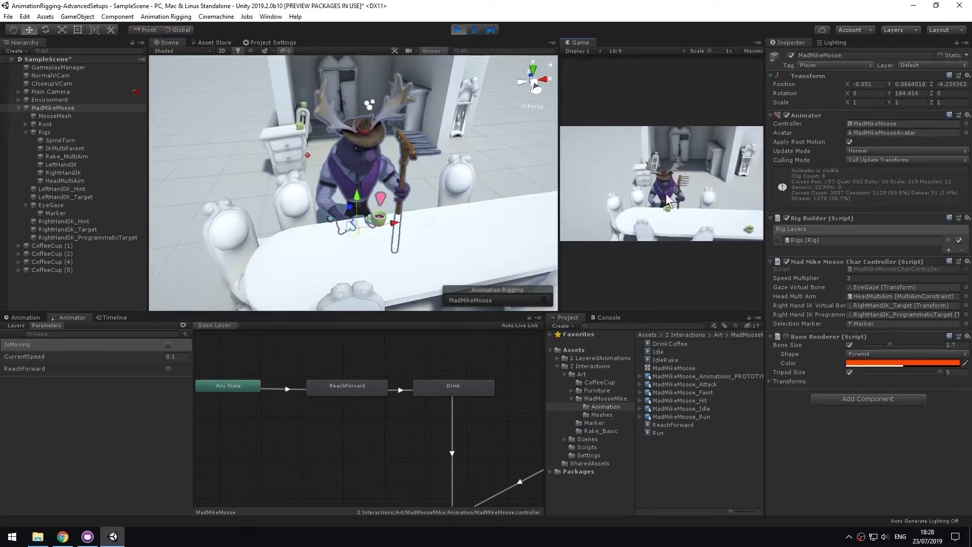
pyautogui.scroll(4, 470, 220)
pyautogui.press('space')
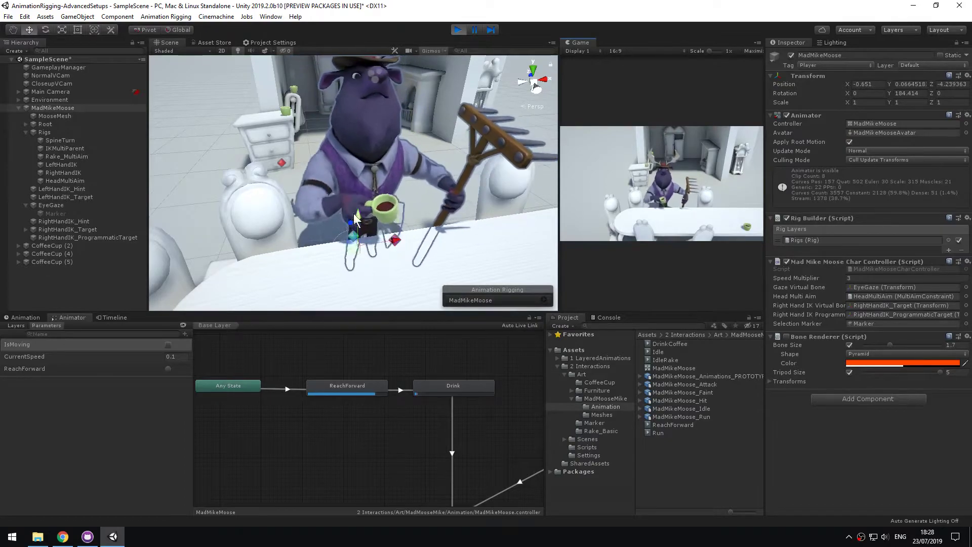
pyautogui.scroll(-3, 368, 151)
pyautogui.moveTo(367, 151); pyautogui.dragTo(366, 194, button='middle')
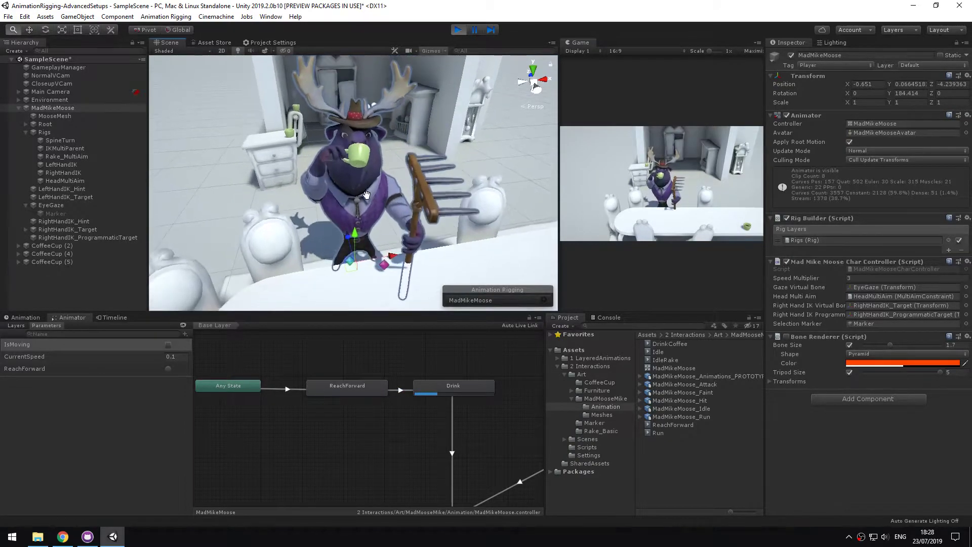
# Stop playing, open the project's Time Scale setting for editing and return to the Scene view
pyautogui.click(457, 29)
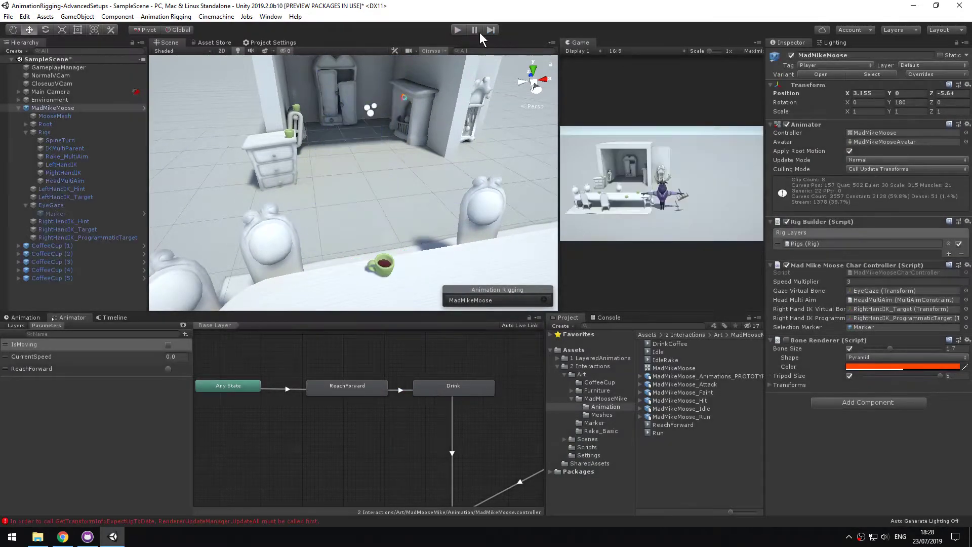
pyautogui.click(271, 42)
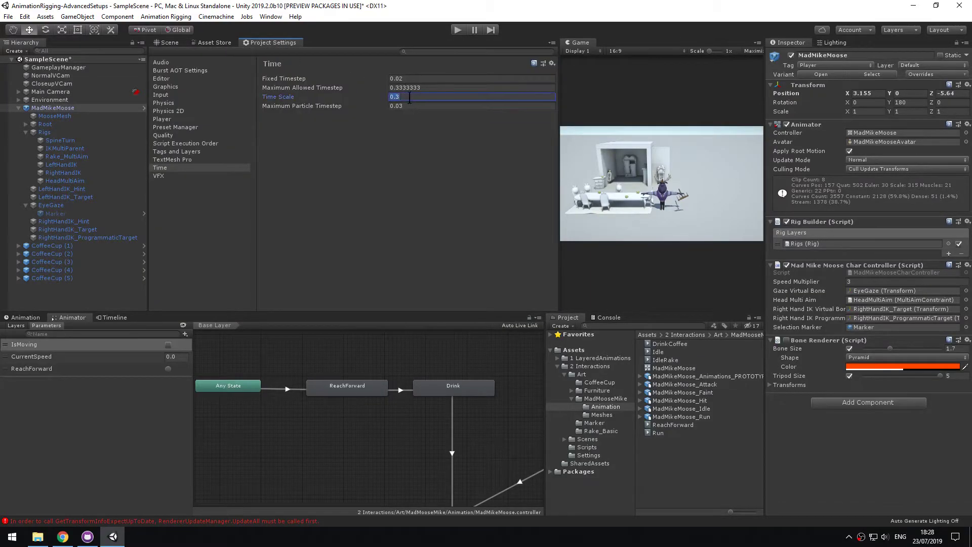
pyautogui.click(165, 42)
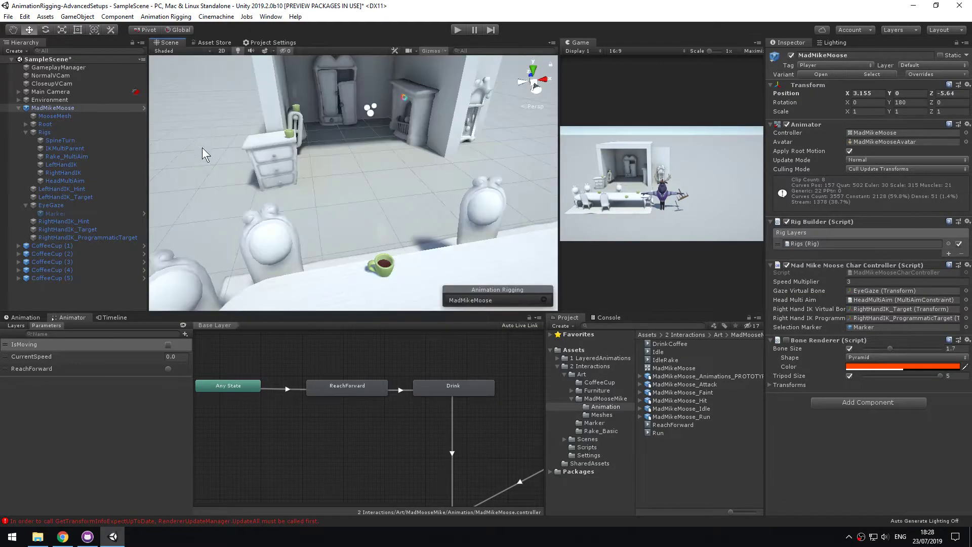
# Examine the RightHandIK Two Bone IK constraint, RightHandIK_ProgrammaticTarget and RightHandIK_Target with the moose in view
pyautogui.moveTo(364, 185); pyautogui.dragTo(76, 130, button='middle')
pyautogui.moveTo(527, 213); pyautogui.dragTo(294, 167, button='middle')
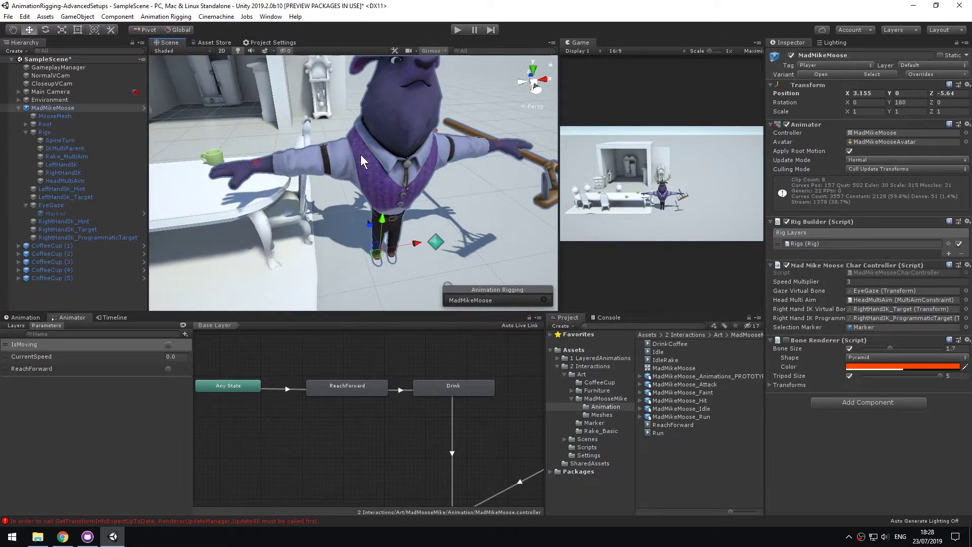
pyautogui.click(68, 172)
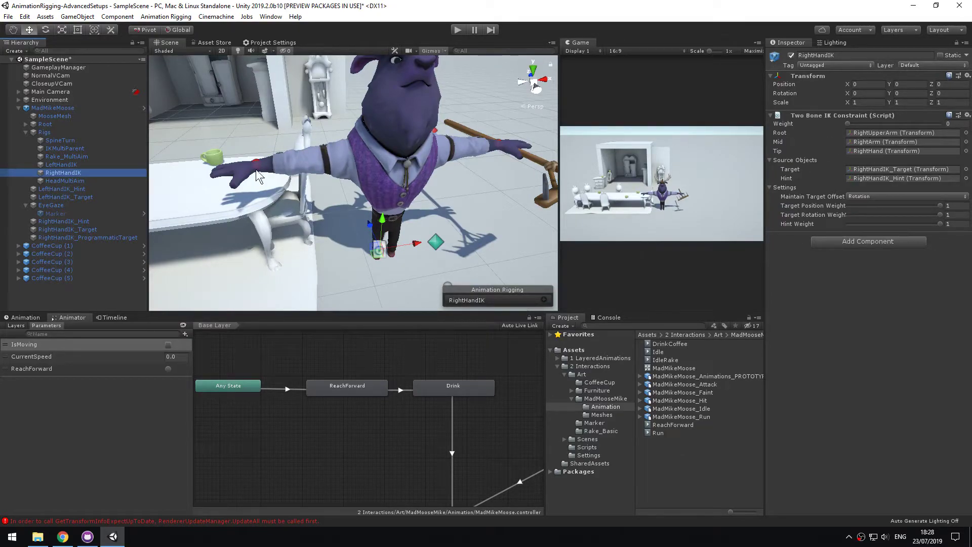
pyautogui.click(108, 236)
pyautogui.click(107, 229)
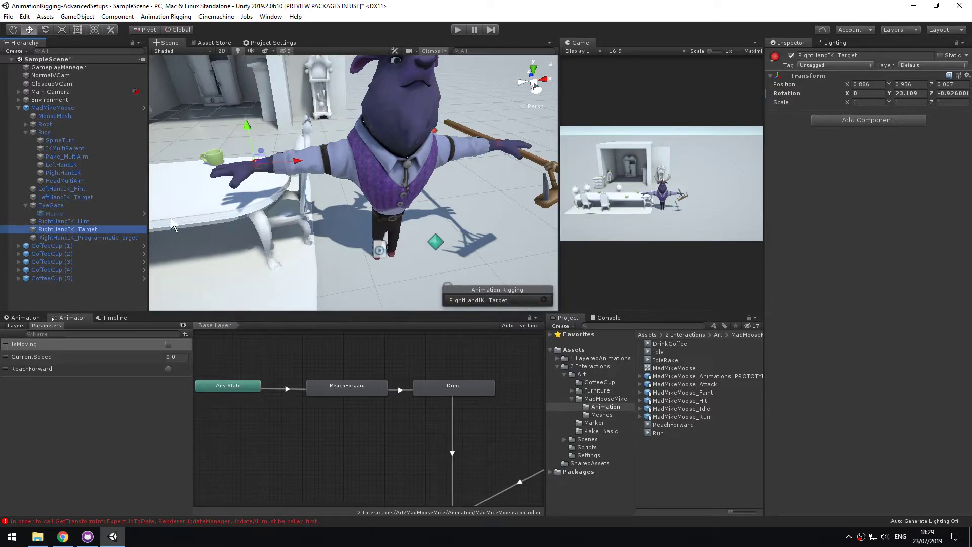
# Compare RightHandIK_Target with RightHandIK_ProgrammaticTarget, examining where each sits relative to the moose's right hand and the cup
pyautogui.click(102, 234)
pyautogui.click(101, 230)
pyautogui.click(101, 237)
pyautogui.click(102, 230)
pyautogui.click(102, 234)
pyautogui.click(101, 229)
pyautogui.click(102, 240)
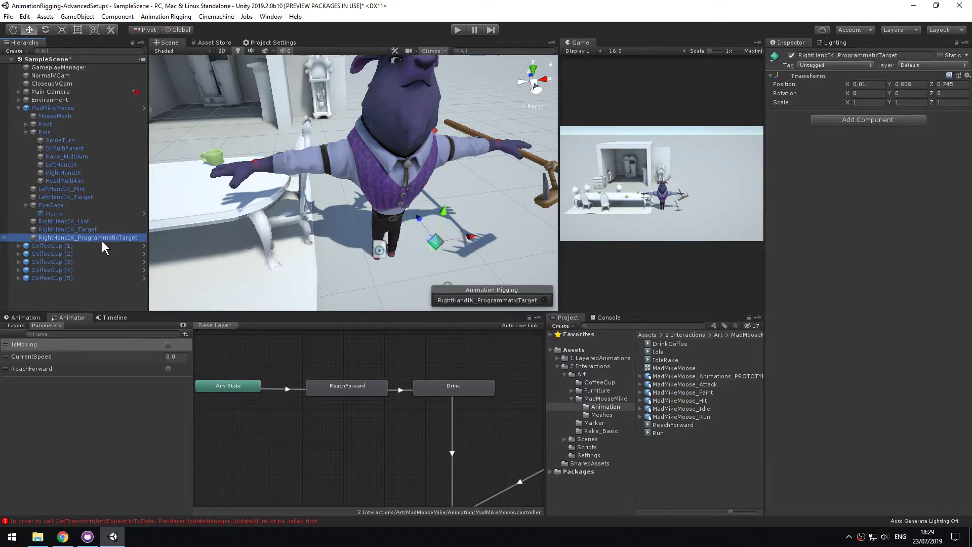
pyautogui.moveTo(340, 219); pyautogui.dragTo(309, 177, button='middle')
pyautogui.keyDown('alt'); pyautogui.moveTo(382, 201); pyautogui.dragTo(427, 179); pyautogui.keyUp('alt')
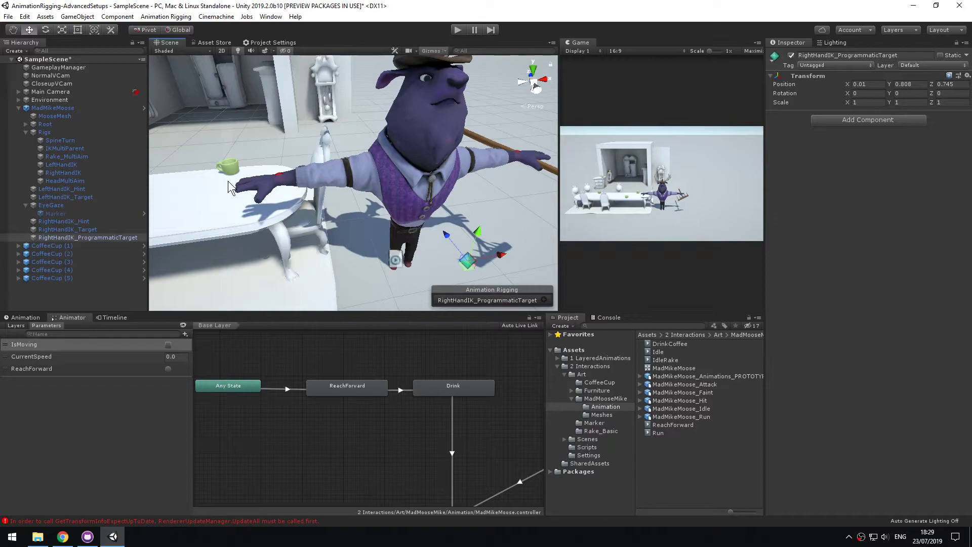
pyautogui.click(102, 228)
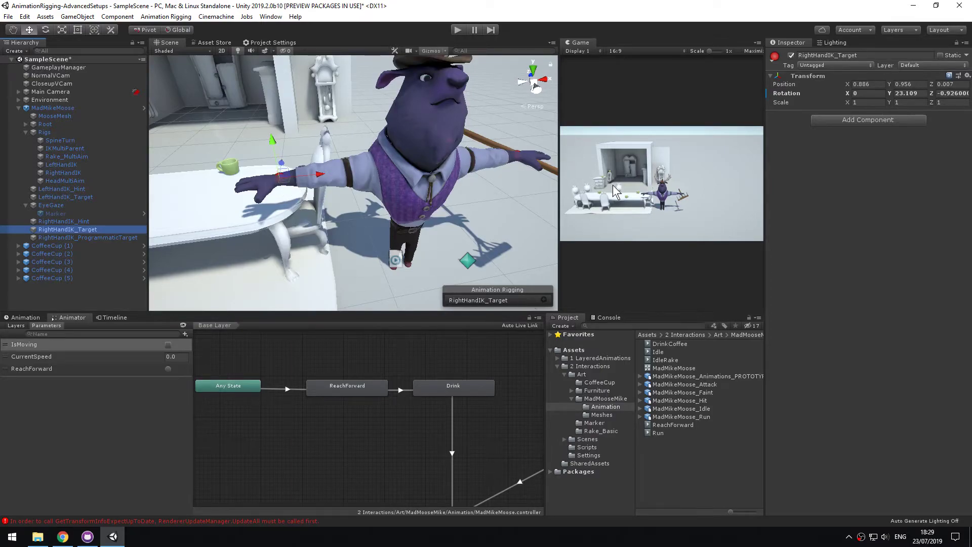
# Examine the ReachForward and Drink states in the moose's animator controller
pyautogui.click(358, 388)
pyautogui.click(445, 386)
pyautogui.click(366, 388)
pyautogui.click(438, 386)
pyautogui.click(363, 387)
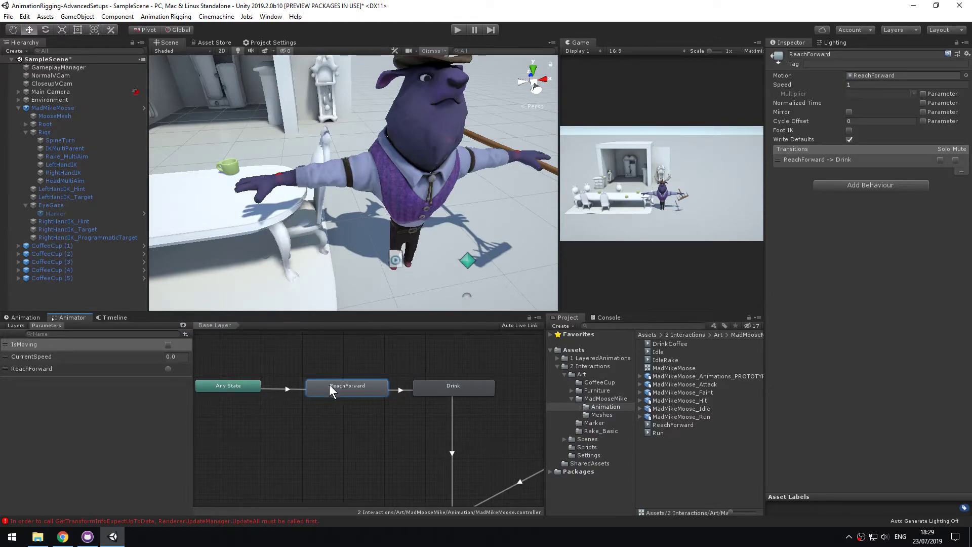
# Load MadMikeMoose's ReachForward clip for preview and scrub it to frame 60, examining the right hand's reach
pyautogui.click(30, 317)
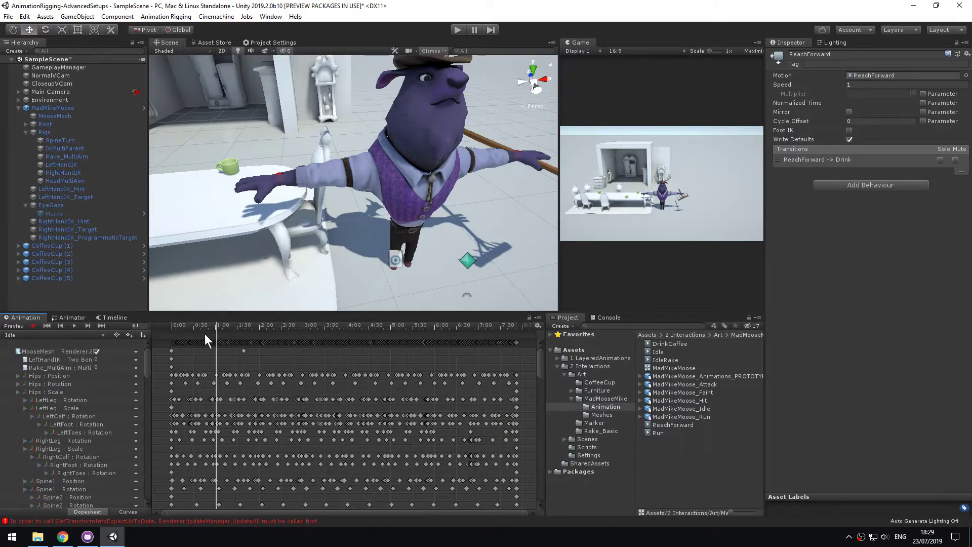
pyautogui.click(79, 332)
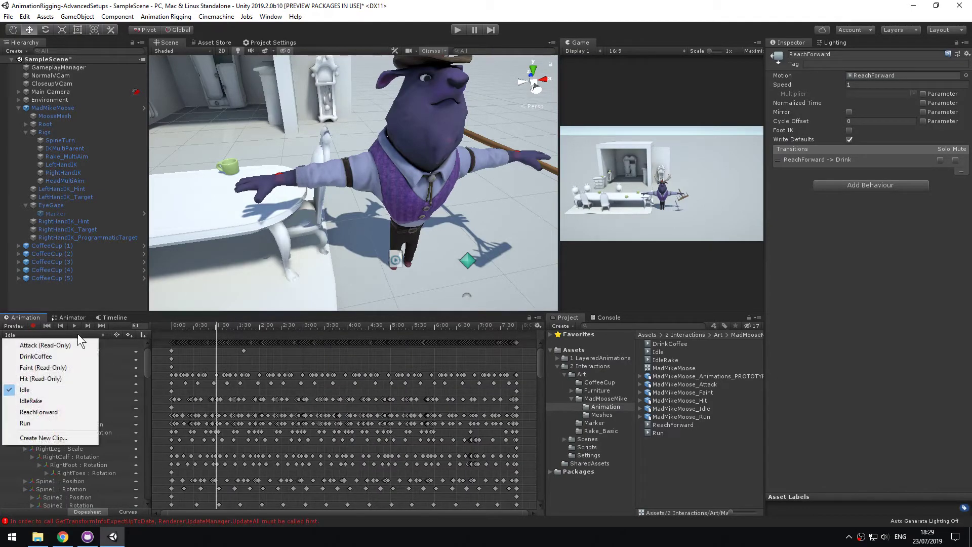
pyautogui.click(76, 105)
pyautogui.click(51, 335)
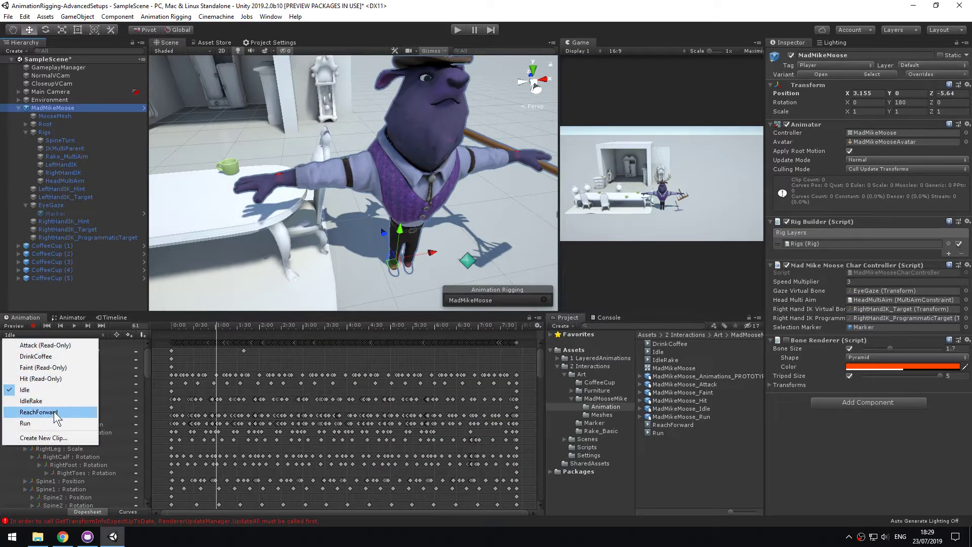
pyautogui.click(40, 411)
pyautogui.moveTo(177, 329); pyautogui.dragTo(304, 333)
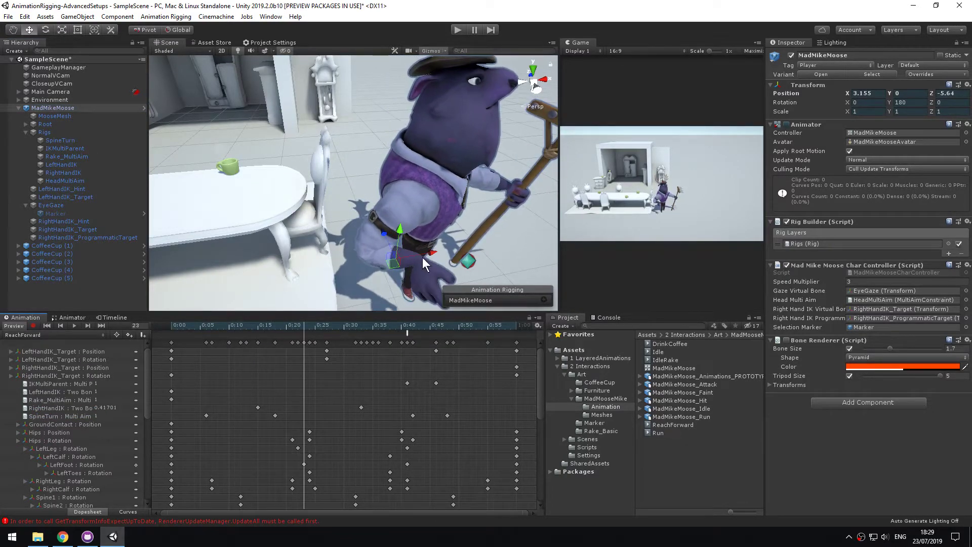
pyautogui.scroll(3, 350, 211)
pyautogui.moveTo(349, 212); pyautogui.dragTo(332, 184, button='middle')
pyautogui.moveTo(298, 324); pyautogui.dragTo(516, 344)
# Switch the preview to the DrinkCoffee clip and scrub back and forth, examining the drinking motion up to frame 58
pyautogui.click(62, 333)
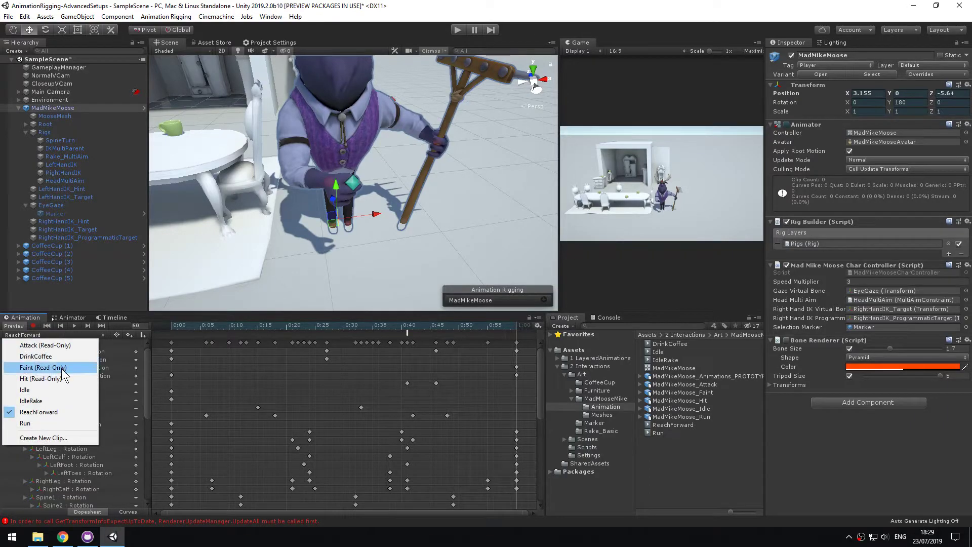
pyautogui.click(62, 359)
pyautogui.scroll(-7, 315, 199)
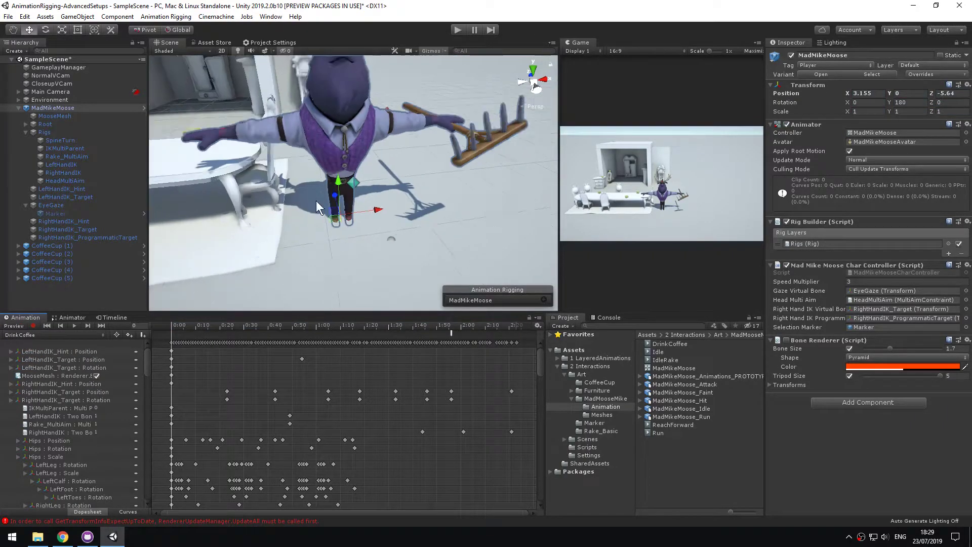
pyautogui.moveTo(315, 200); pyautogui.dragTo(325, 207, button='middle')
pyautogui.moveTo(171, 326)
pyautogui.mouseDown()
pyautogui.moveTo(190, 326)
pyautogui.moveTo(162, 328)
pyautogui.mouseUp()
pyautogui.keyDown('alt'); pyautogui.moveTo(322, 105); pyautogui.dragTo(339, 123); pyautogui.keyUp('alt')
pyautogui.moveTo(175, 327); pyautogui.dragTo(283, 330)
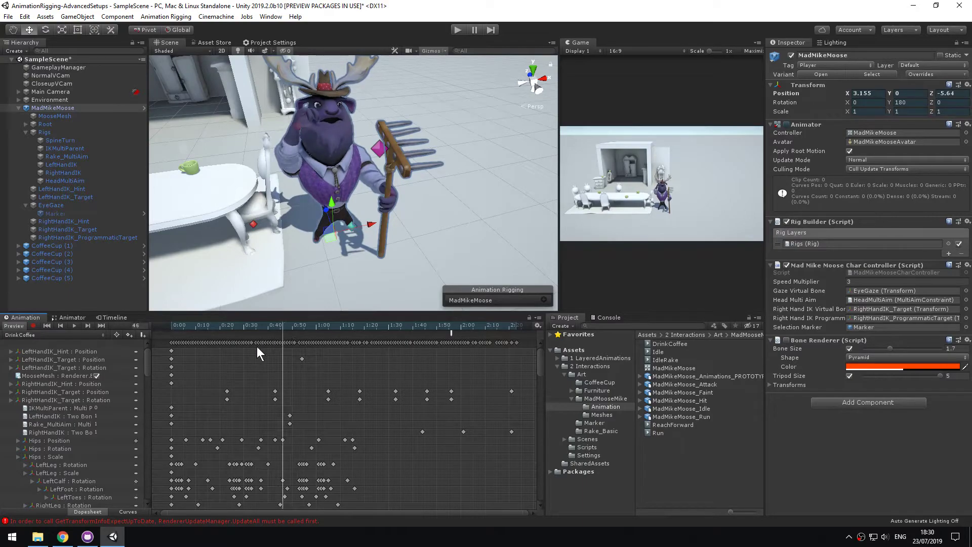
pyautogui.moveTo(269, 326); pyautogui.dragTo(202, 314)
pyautogui.scroll(3, 291, 153)
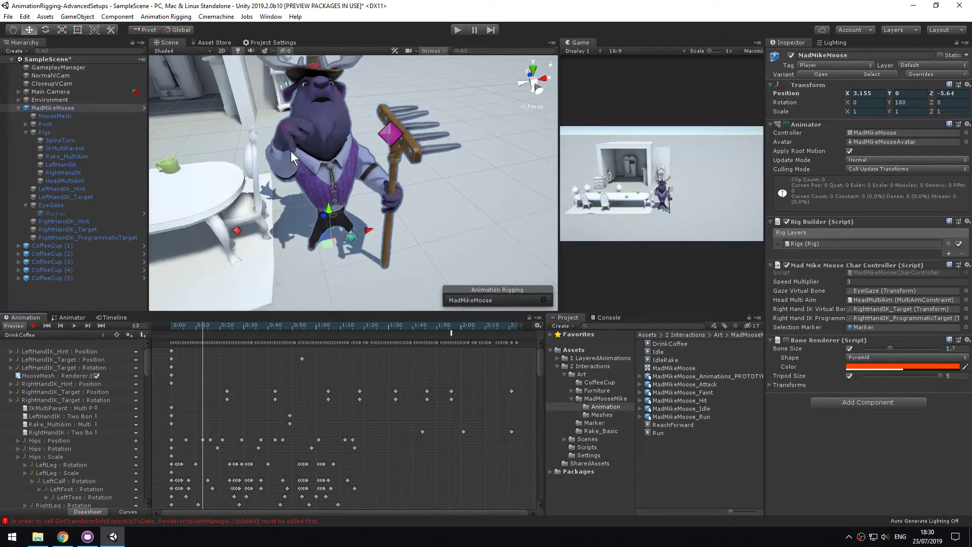
pyautogui.moveTo(193, 320); pyautogui.dragTo(312, 329)
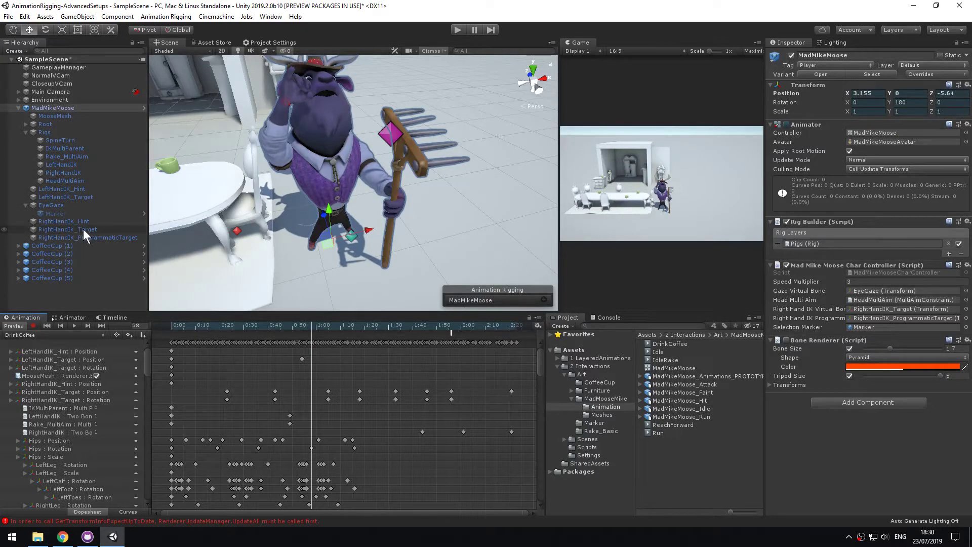
# Preview ReachForward at frame 24 and inspect RightHandIK_ProgrammaticTarget close to the moose's hand
pyautogui.click(65, 336)
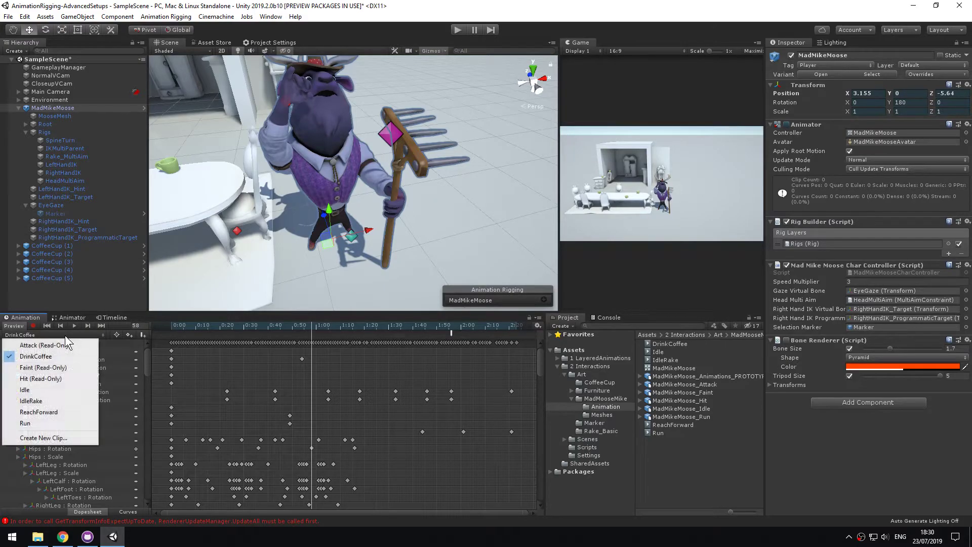
pyautogui.click(56, 412)
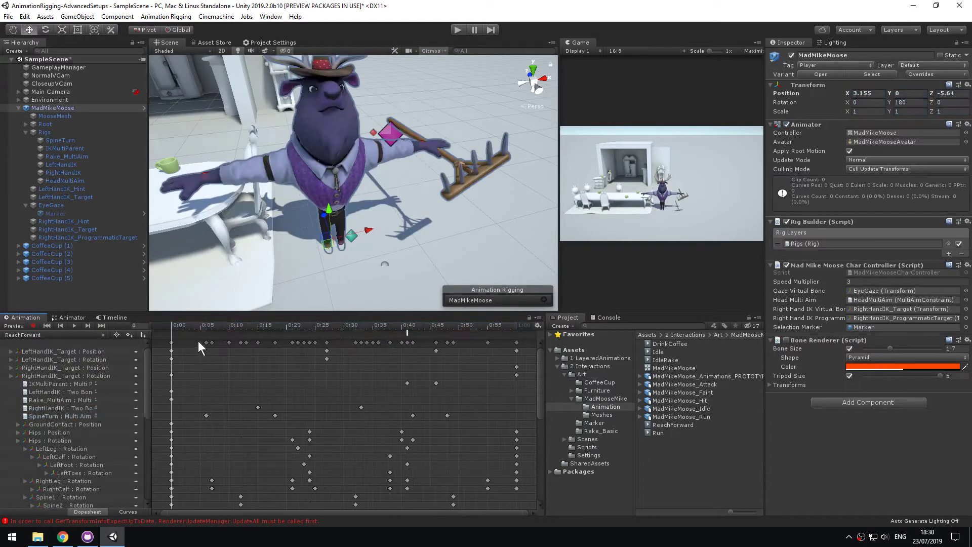
pyautogui.moveTo(177, 324); pyautogui.dragTo(309, 347)
pyautogui.keyDown('alt'); pyautogui.moveTo(334, 292); pyautogui.dragTo(350, 267, button='right'); pyautogui.keyUp('alt')
pyautogui.keyDown('alt'); pyautogui.moveTo(350, 266); pyautogui.dragTo(374, 187, button='middle'); pyautogui.keyUp('alt')
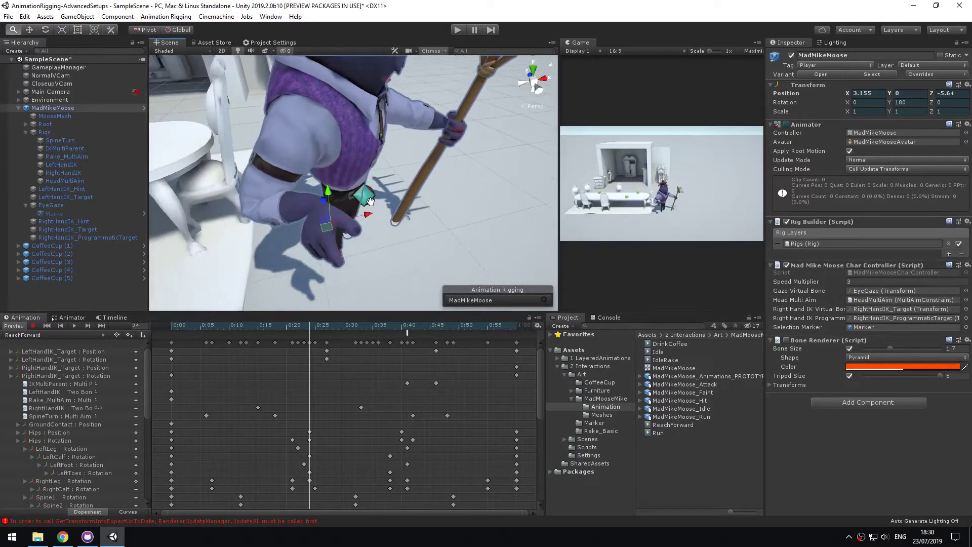
pyautogui.click(88, 238)
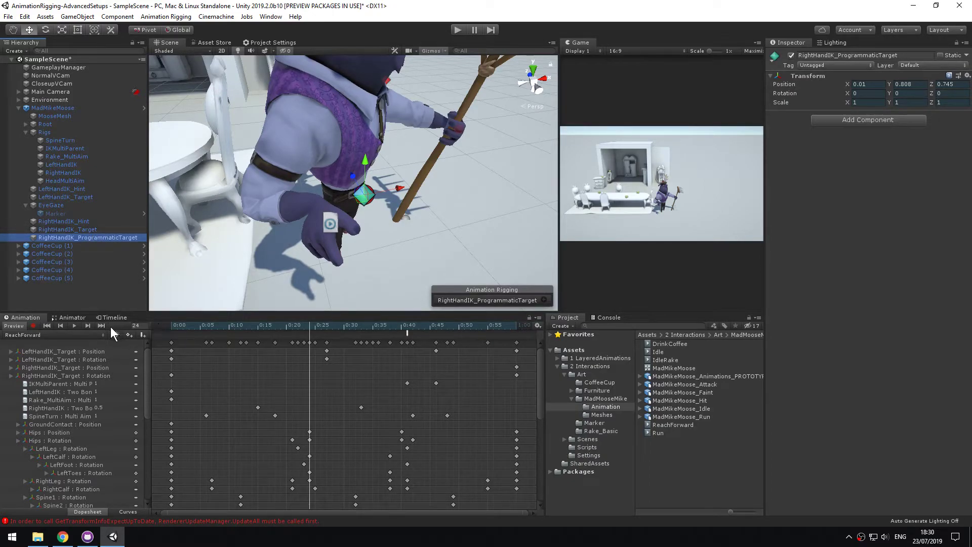
# Return to the animator graph and review the transition between the ReachForward and Drink states
pyautogui.click(81, 317)
pyautogui.click(355, 390)
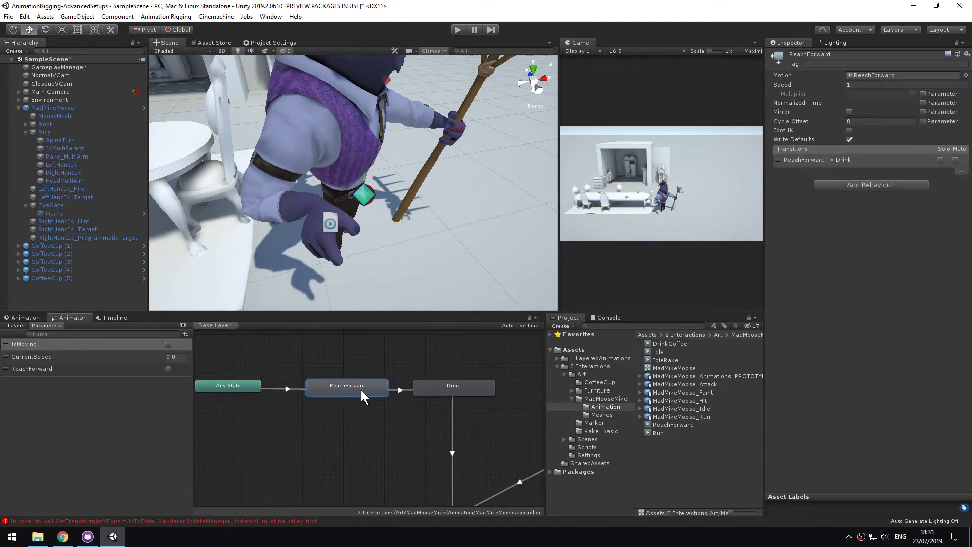
pyautogui.click(430, 387)
pyautogui.click(355, 387)
# Move MadMikeMoose to the table beside a coffee cup, at about X 1.427 and Z -4.075
pyautogui.moveTo(313, 245); pyautogui.dragTo(458, 302, button='middle')
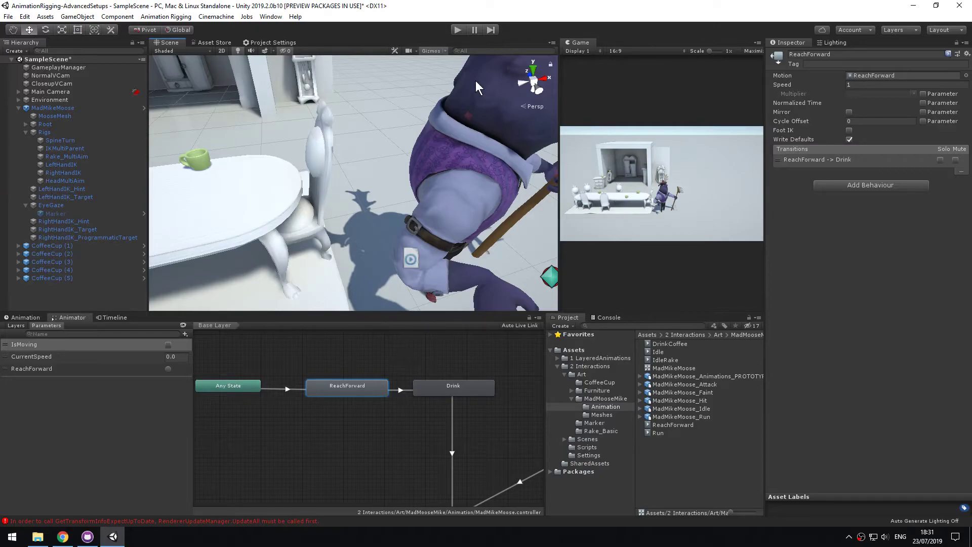
pyautogui.scroll(-5, 369, 237)
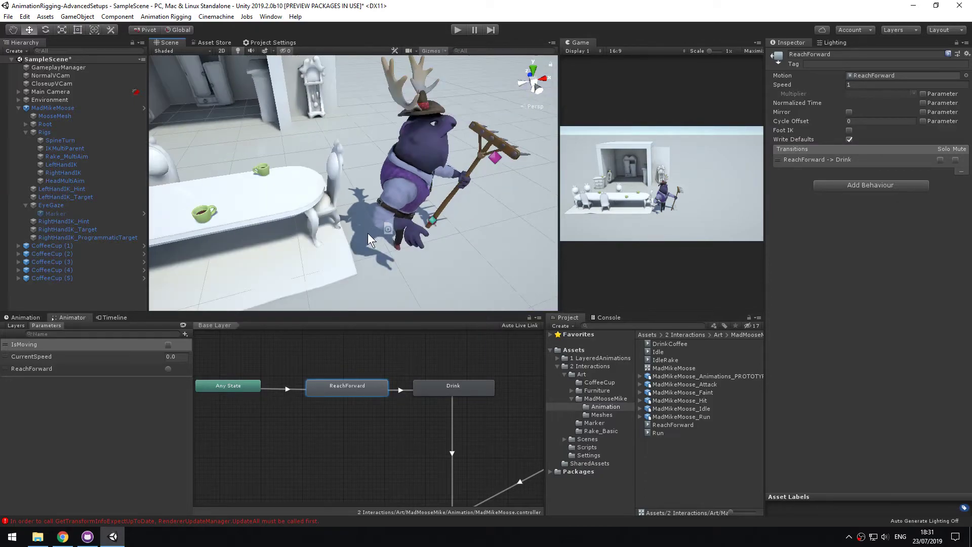
pyautogui.click(46, 109)
pyautogui.moveTo(383, 245); pyautogui.dragTo(245, 197)
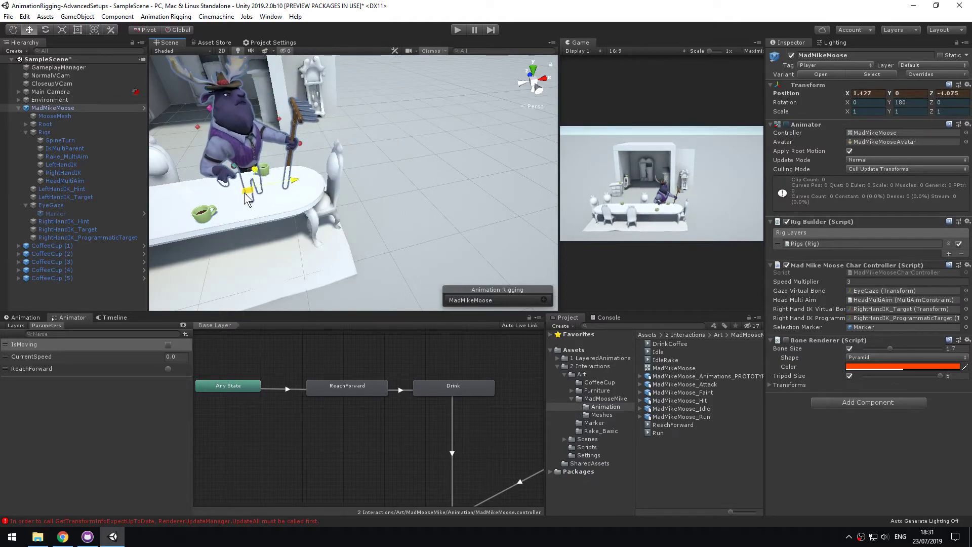
# Set the project's Time Scale to 0.3
pyautogui.click(273, 42)
pyautogui.click(410, 97)
pyautogui.write('0.3')
pyautogui.press('Return')
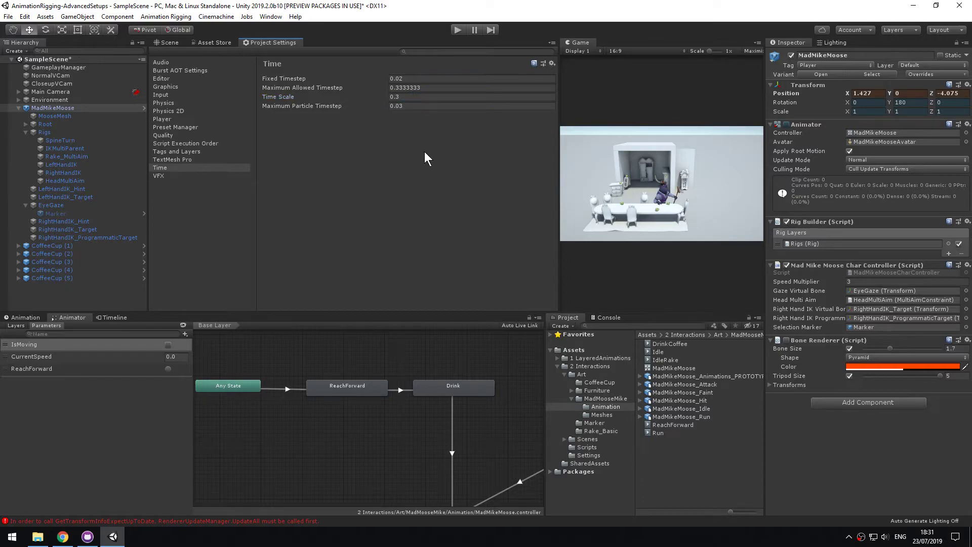
# Play the scene with the moose's hand and cup in close view, trigger the reach, and pause partway through ReachForward
pyautogui.click(458, 30)
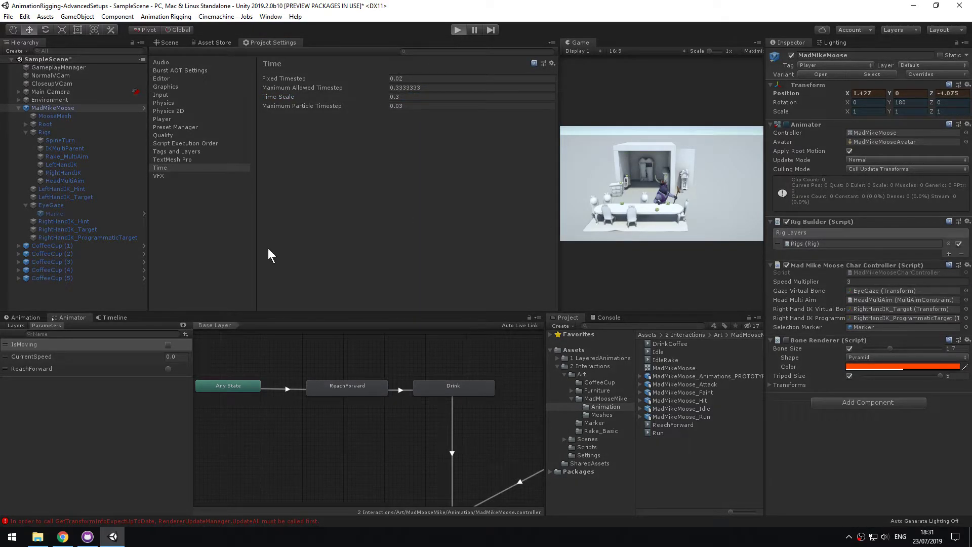
pyautogui.click(172, 41)
pyautogui.scroll(3, 344, 175)
pyautogui.moveTo(354, 175); pyautogui.dragTo(499, 223, button='middle')
pyautogui.scroll(3, 413, 187)
pyautogui.scroll(2, 429, 206)
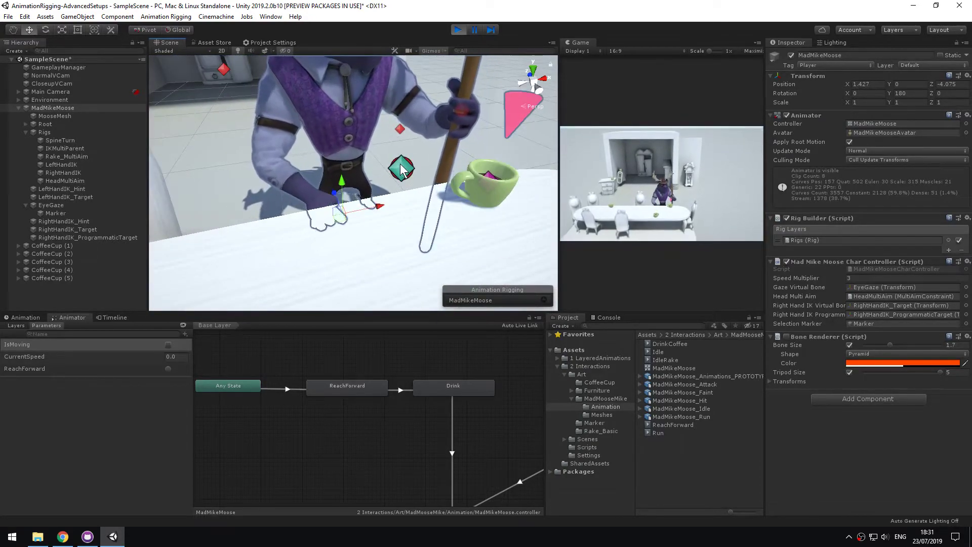
pyautogui.moveTo(336, 384); pyautogui.dragTo(299, 377, button='middle')
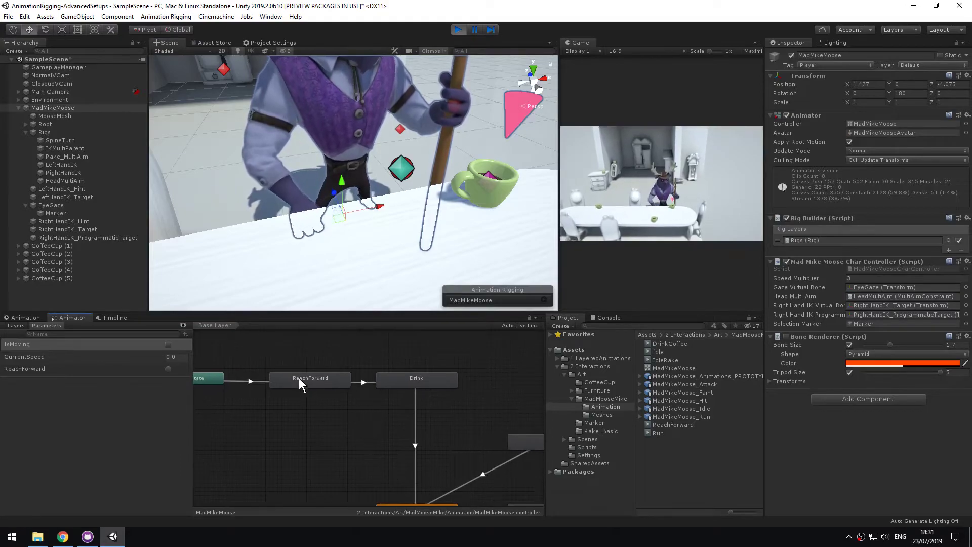
pyautogui.click(315, 375)
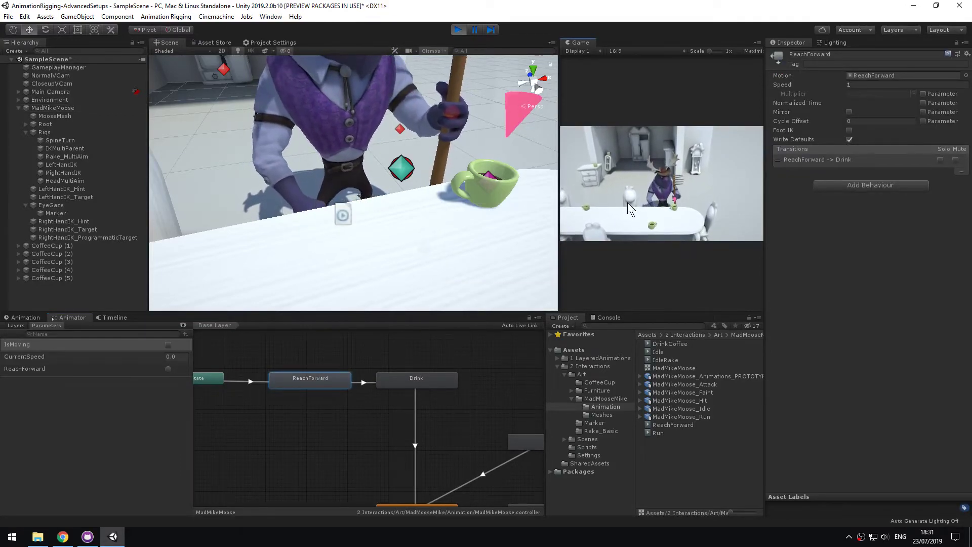
pyautogui.click(475, 30)
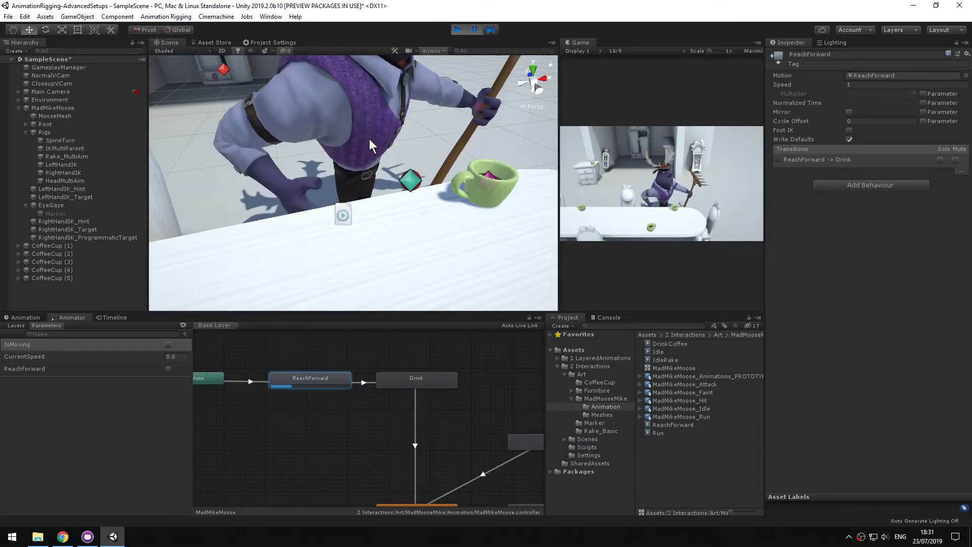
# Compare the transforms of RightHandIK_ProgrammaticTarget and RightHandIK_Target beside the cup while playback is paused
pyautogui.moveTo(415, 191); pyautogui.dragTo(183, 208, button='middle')
pyautogui.moveTo(343, 208); pyautogui.dragTo(42, 210, button='middle')
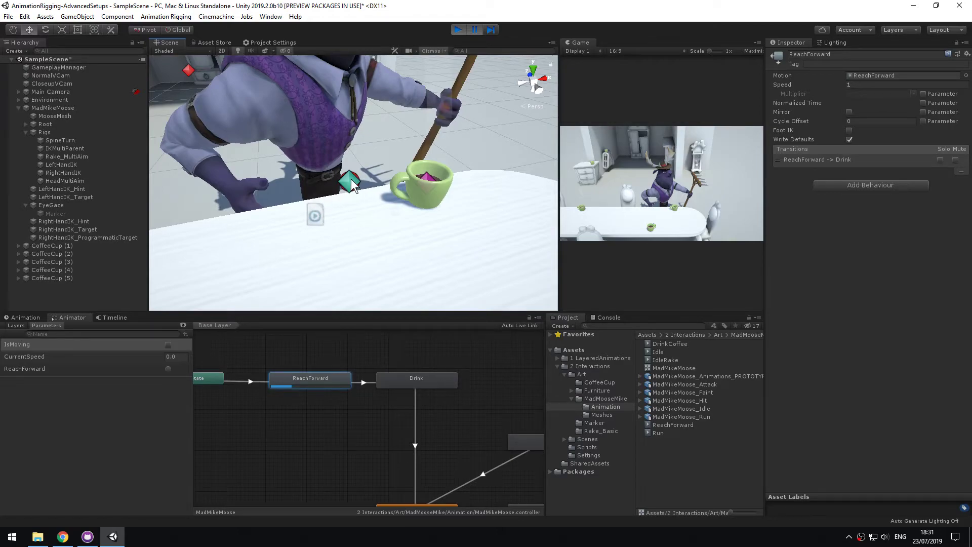
pyautogui.click(111, 236)
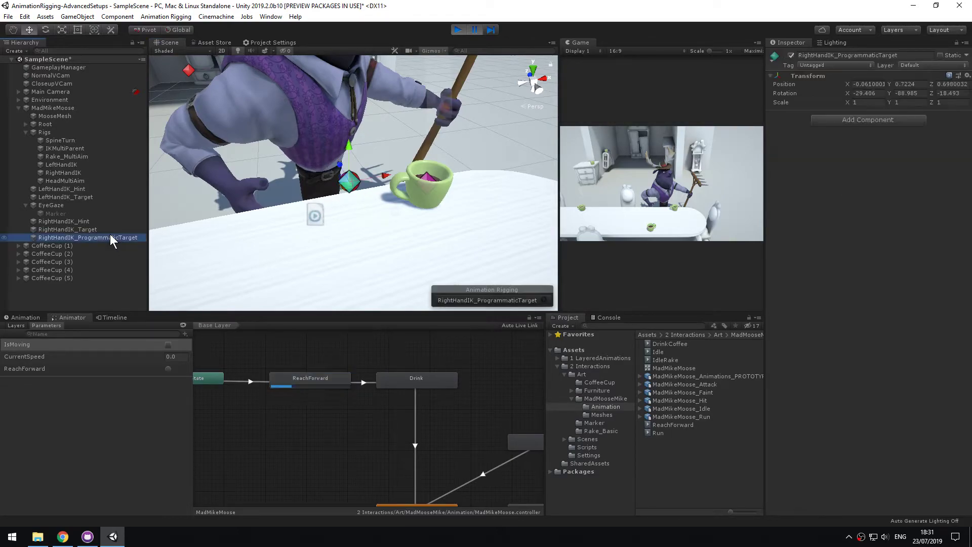
pyautogui.click(93, 229)
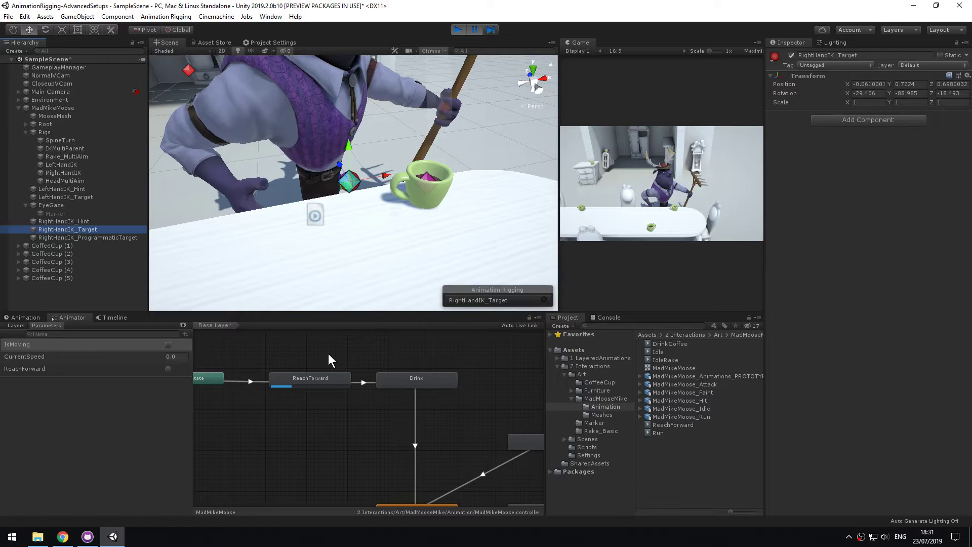
# Examine the RightHandIK_Target position track in the ReachForward clip, select RightHandIK_ProgrammaticTarget, and resume the paused playback
pyautogui.click(290, 384)
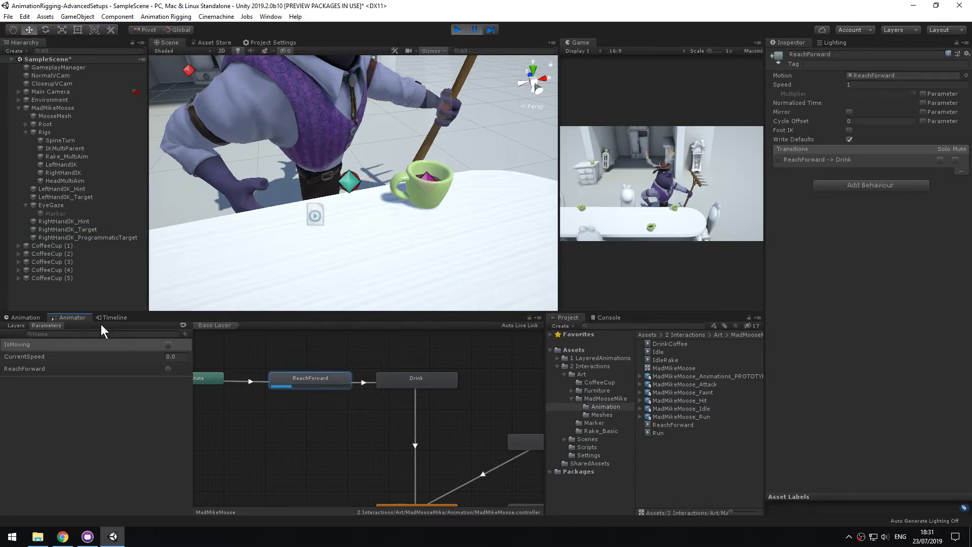
pyautogui.click(25, 317)
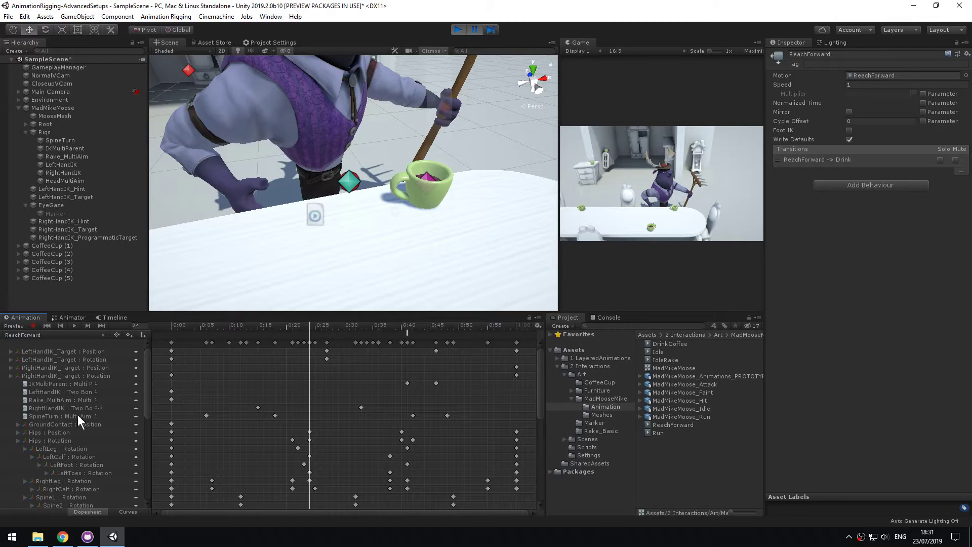
pyautogui.click(72, 349)
pyautogui.click(63, 367)
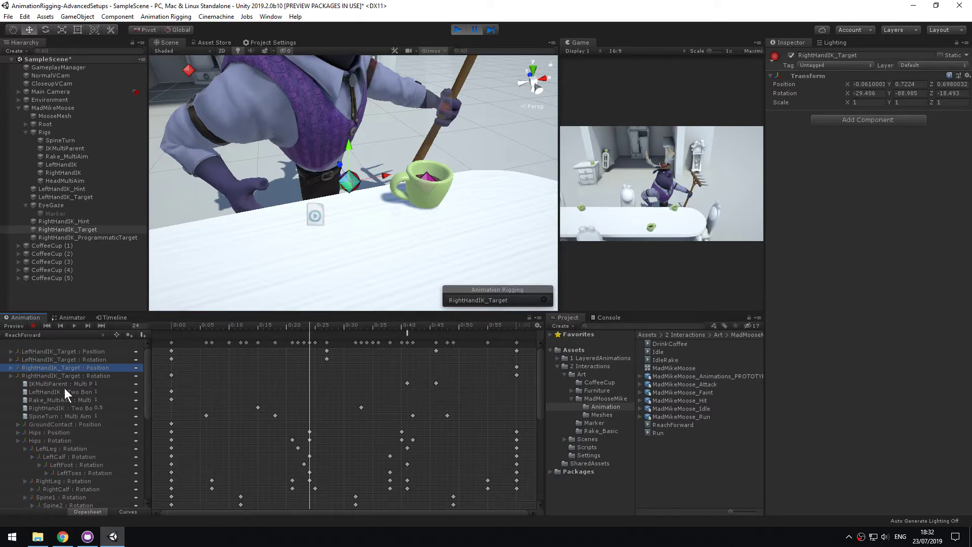
pyautogui.click(114, 238)
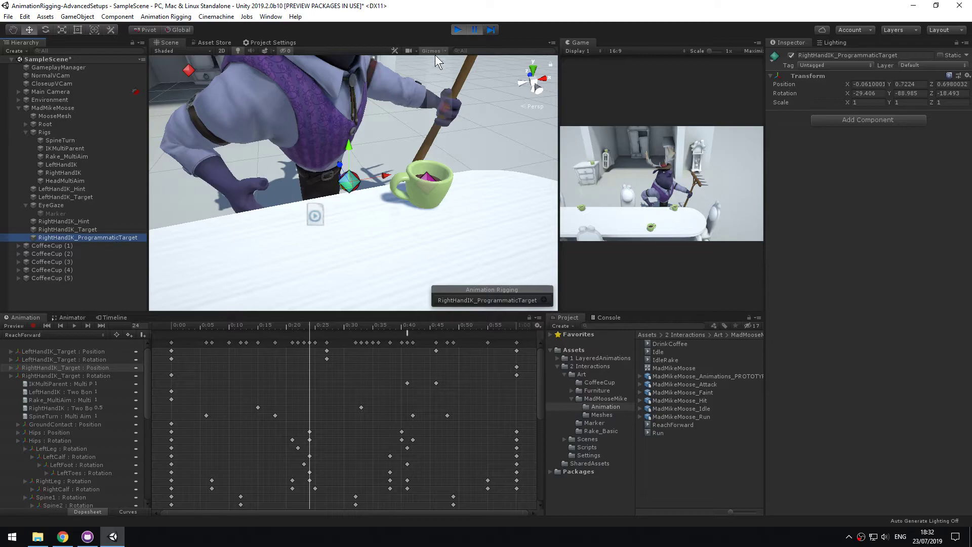
pyautogui.click(473, 29)
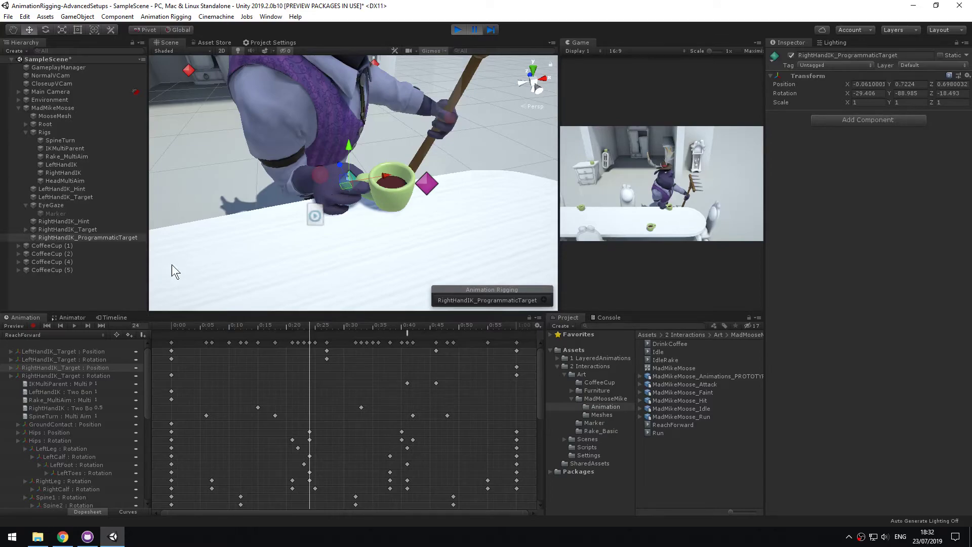
# Inspect the Drink state in the animator graph, watch the hand lift the cup, and pause playback when it reaches the mouth
pyautogui.click(71, 317)
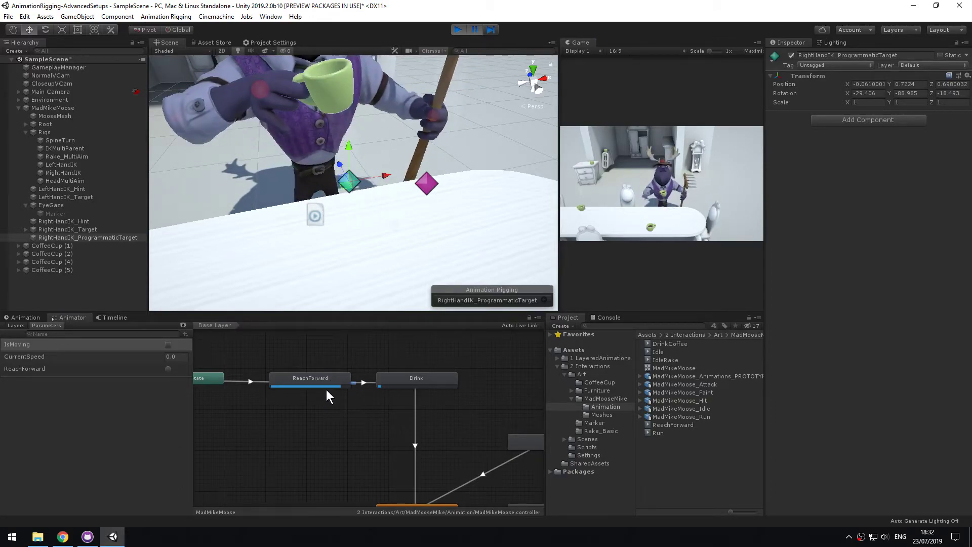
pyautogui.click(405, 377)
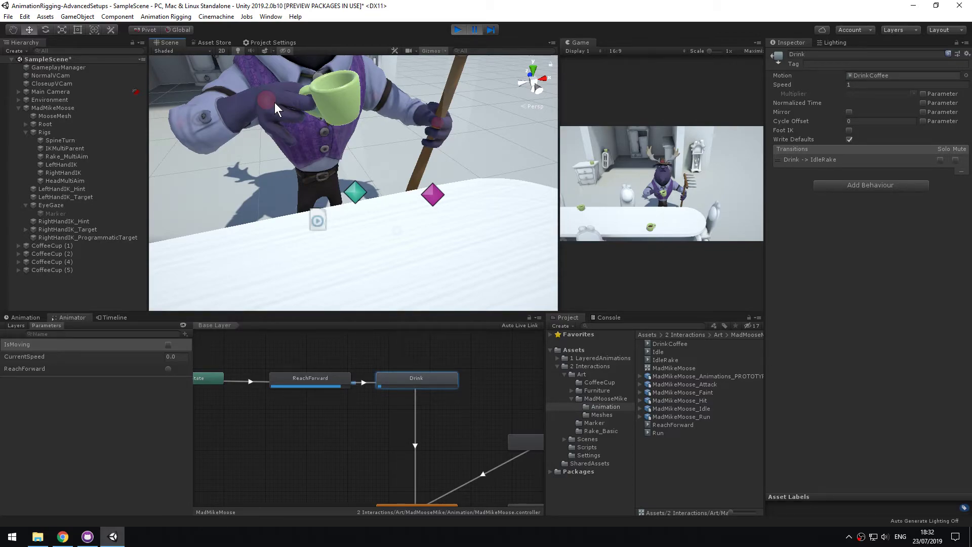
pyautogui.moveTo(274, 104)
pyautogui.mouseDown(button='middle')
pyautogui.moveTo(514, 376)
pyautogui.moveTo(324, 193)
pyautogui.moveTo(364, 253)
pyautogui.mouseUp(button='middle')
pyautogui.scroll(1, 511, 376)
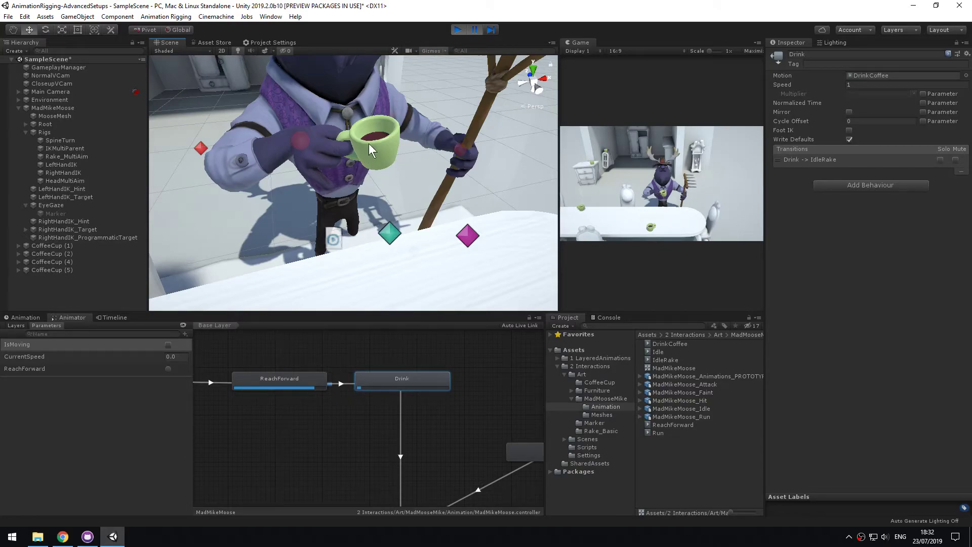
pyautogui.click(475, 29)
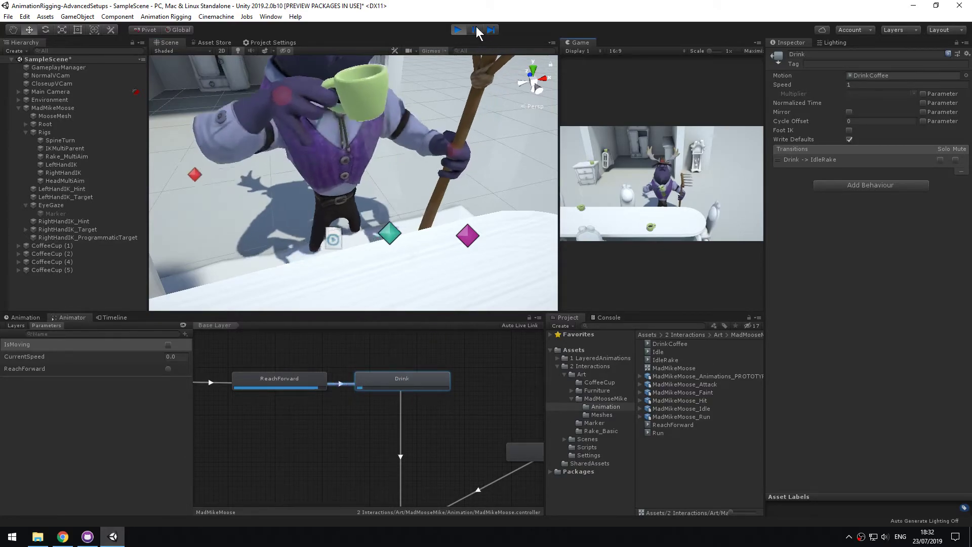
pyautogui.click(476, 27)
# Test moving RightHandIK_ProgrammaticTarget and RightHandIK_Target during the drink to compare their effect on the hand, and exit play mode
pyautogui.moveTo(400, 251); pyautogui.dragTo(412, 274, button='middle')
pyautogui.scroll(-5, 384, 221)
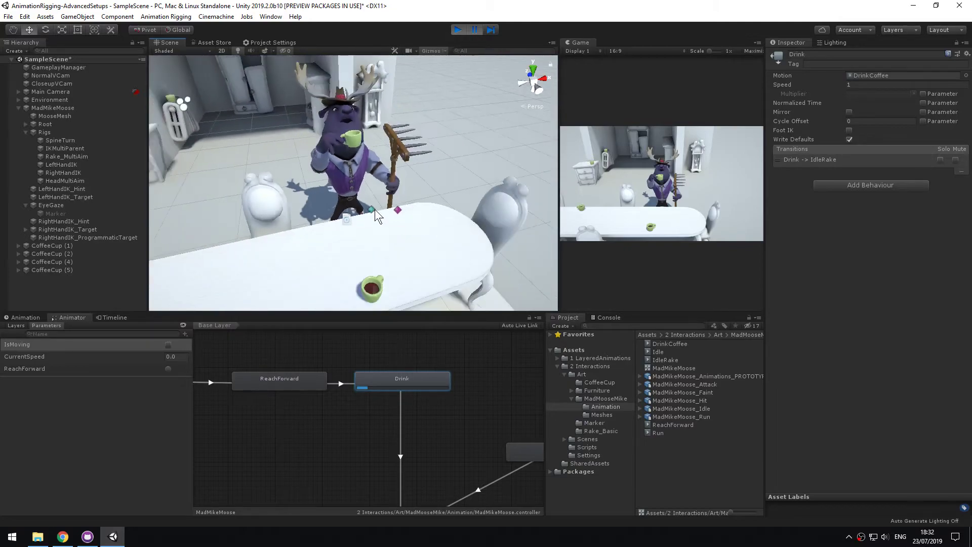
pyautogui.scroll(3, 379, 217)
pyautogui.click(383, 227)
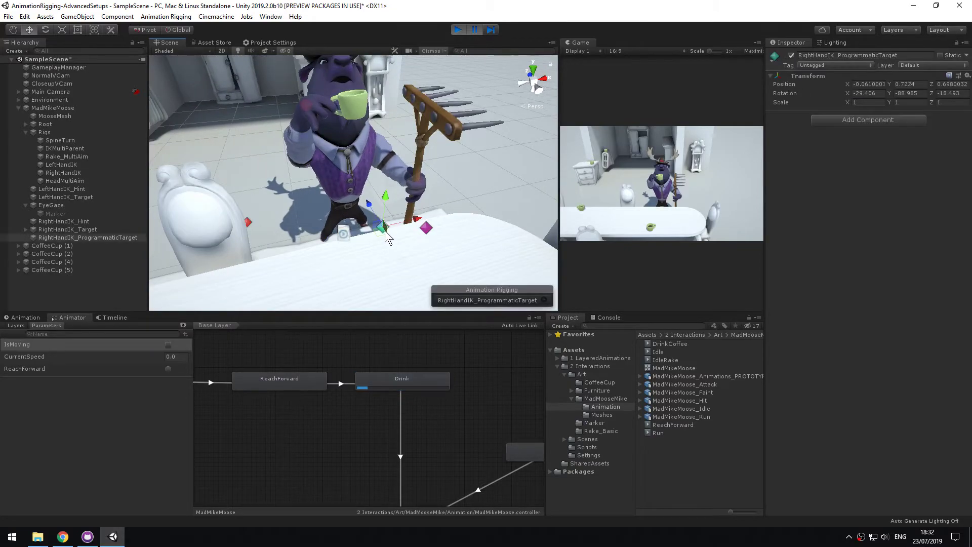
pyautogui.moveTo(381, 233)
pyautogui.mouseDown()
pyautogui.moveTo(388, 226)
pyautogui.moveTo(364, 261)
pyautogui.moveTo(373, 234)
pyautogui.moveTo(366, 219)
pyautogui.moveTo(383, 214)
pyautogui.mouseUp()
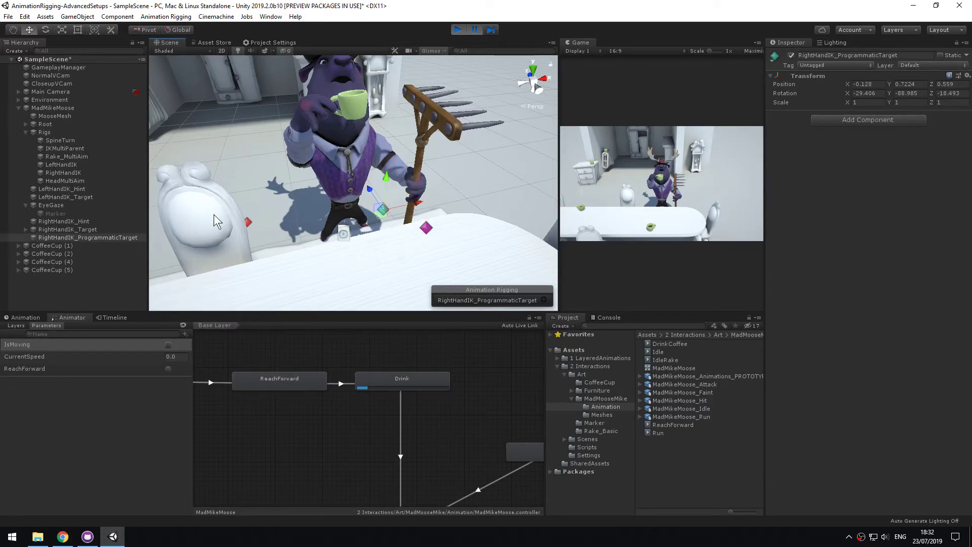
pyautogui.click(111, 228)
pyautogui.moveTo(307, 111); pyautogui.dragTo(384, 99)
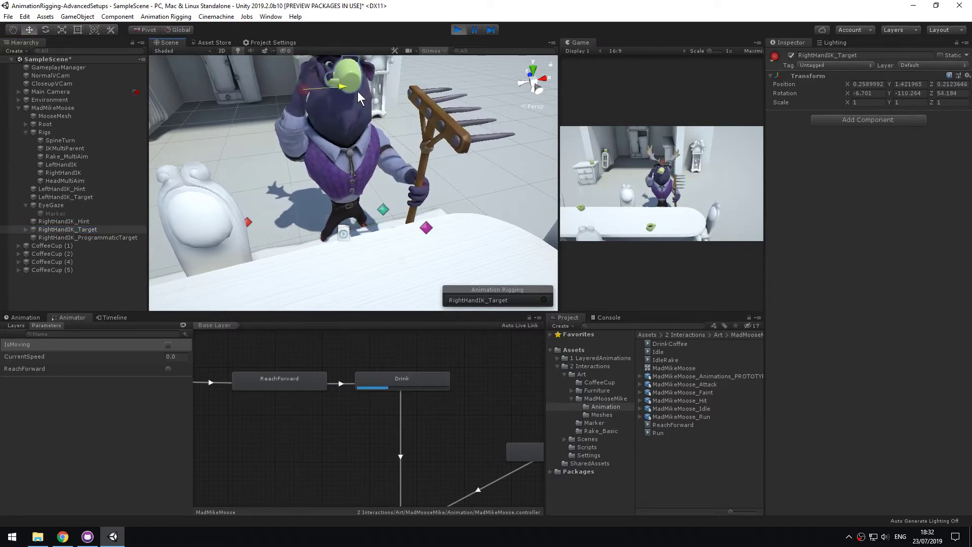
pyautogui.click(383, 209)
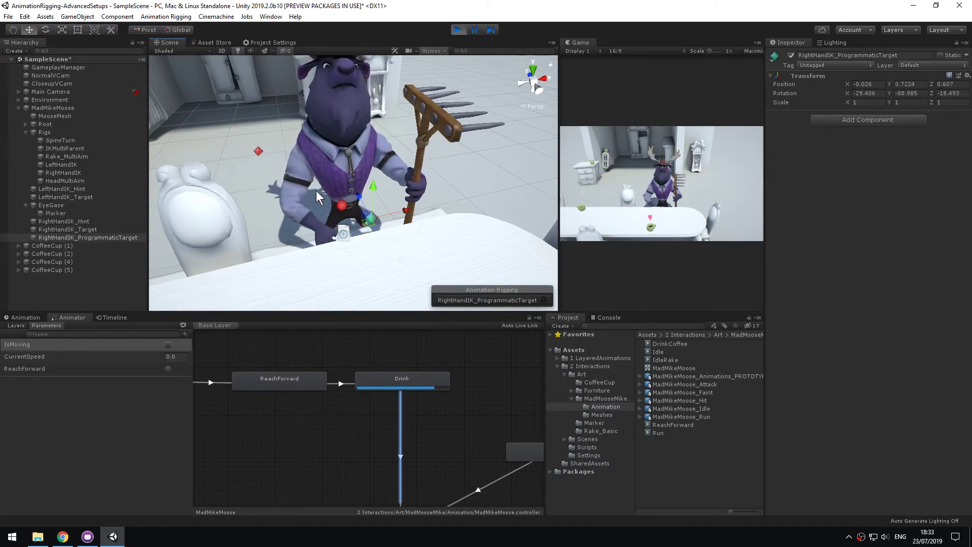
pyautogui.click(458, 30)
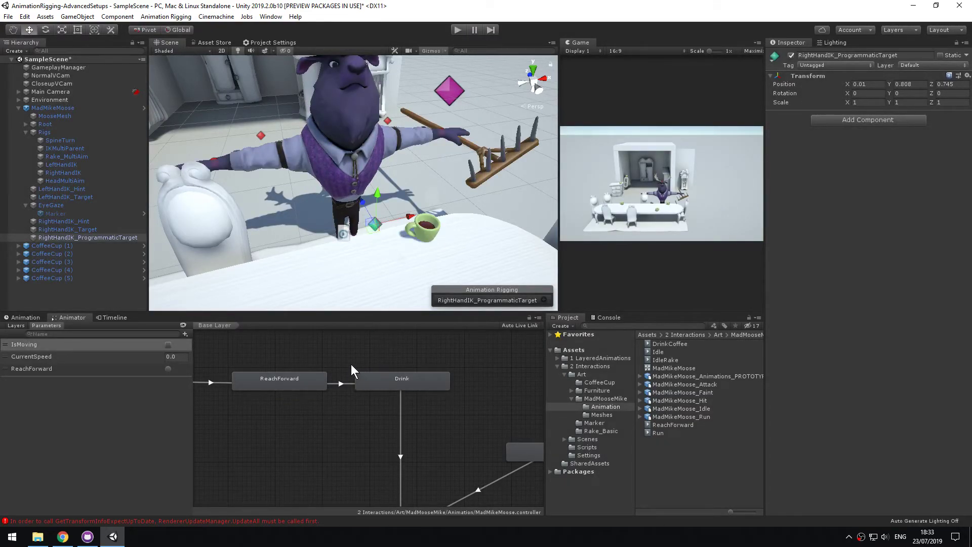
# Examine the IKMultiParent constraint's weight and constrained object, and its source RightHandIK_ProgrammaticTarget
pyautogui.click(69, 147)
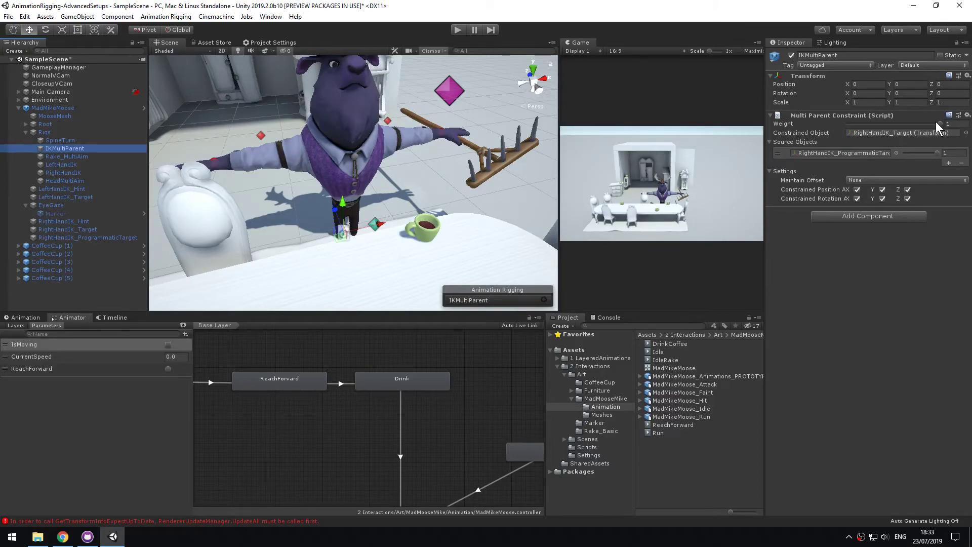
pyautogui.moveTo(935, 121); pyautogui.dragTo(956, 127)
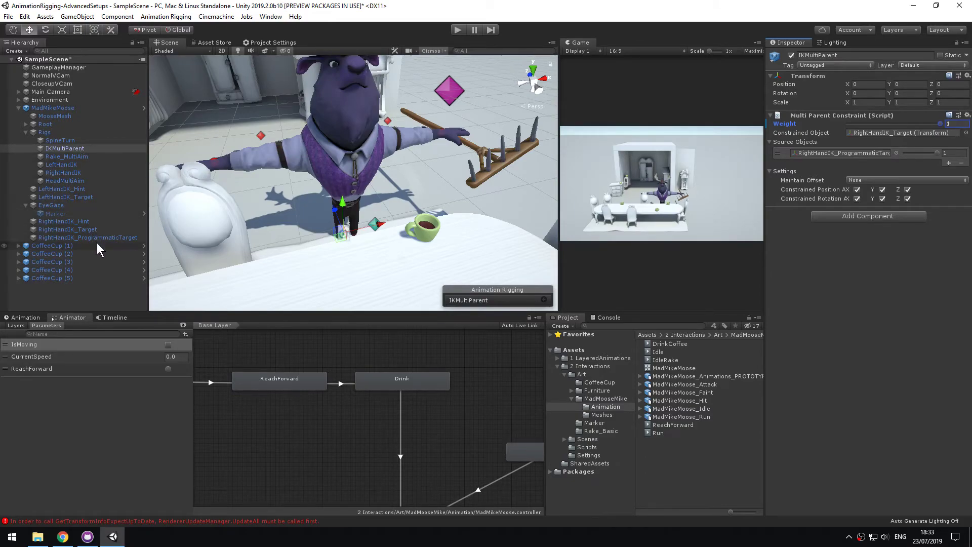
pyautogui.click(70, 236)
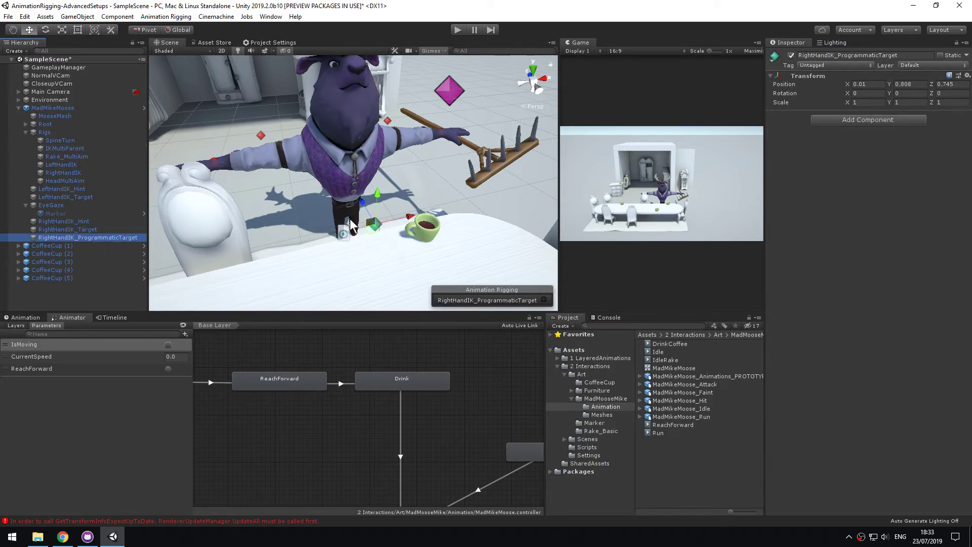
# Preview the ReachForward clip across the IKMultiParent weight keys, from frame 16 to frame 47
pyautogui.click(313, 383)
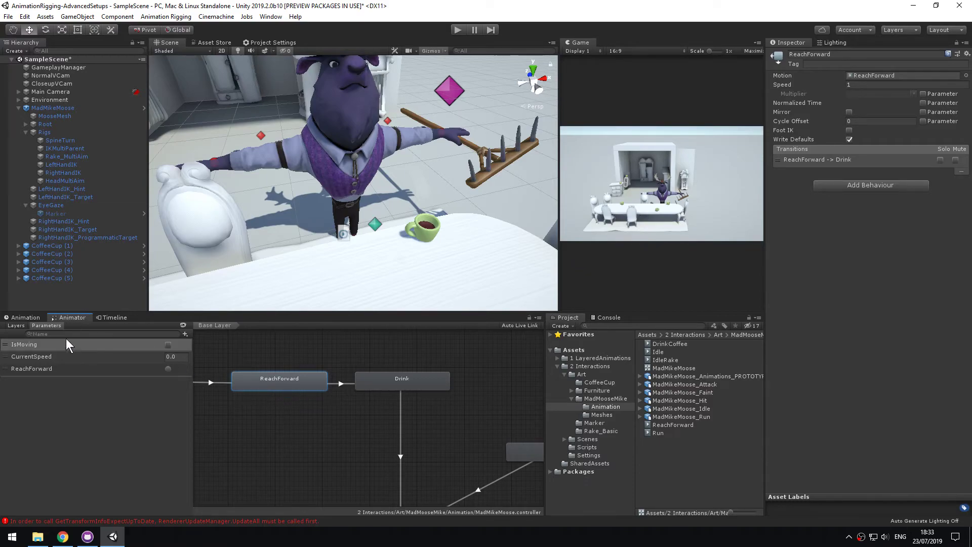
pyautogui.click(25, 317)
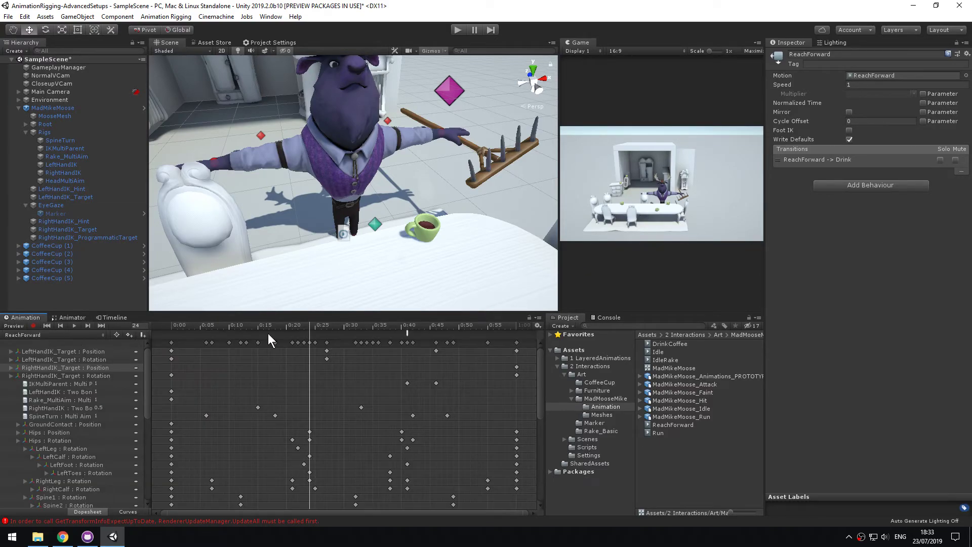
pyautogui.moveTo(272, 327)
pyautogui.mouseDown()
pyautogui.moveTo(284, 327)
pyautogui.moveTo(263, 326)
pyautogui.mouseUp()
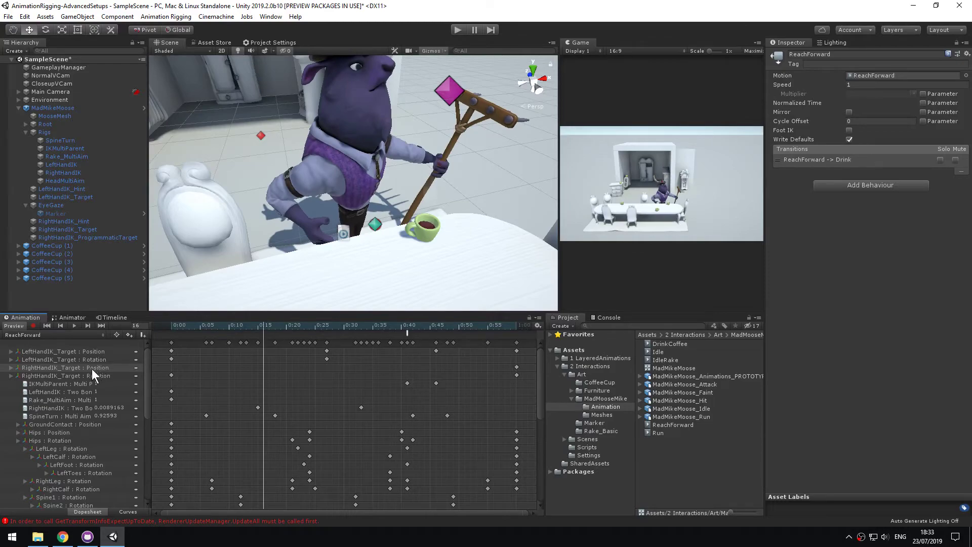
pyautogui.click(50, 385)
pyautogui.click(407, 383)
pyautogui.moveTo(362, 326); pyautogui.dragTo(408, 315)
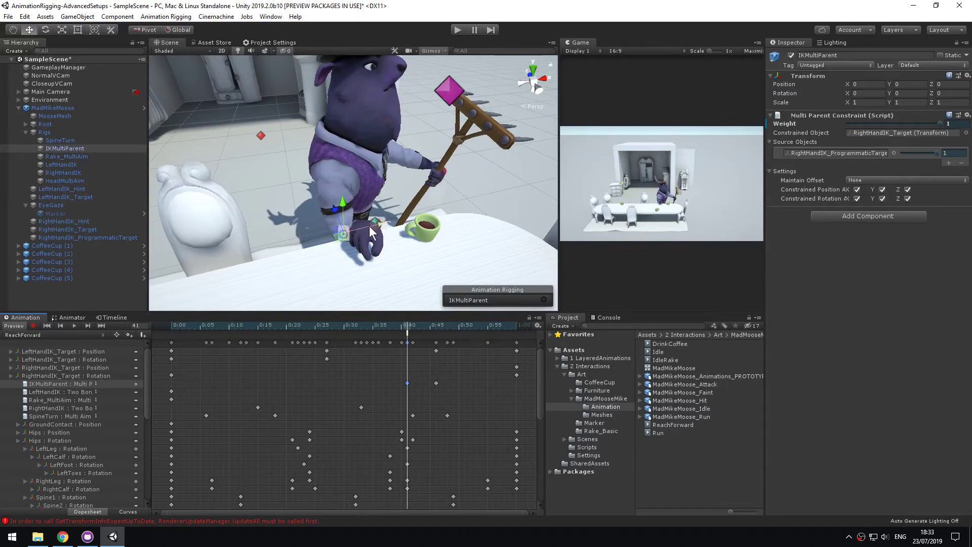
pyautogui.moveTo(408, 326); pyautogui.dragTo(437, 387)
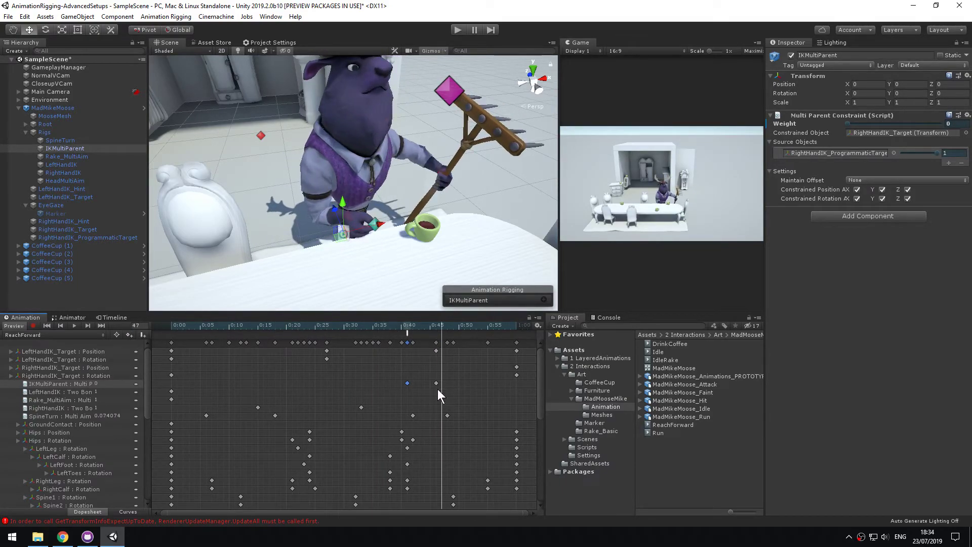
# Shift the second IKMultiParent weight key in ReachForward to about 0:49 and preview the clip up to frame 55
pyautogui.click(436, 384)
pyautogui.moveTo(436, 383); pyautogui.dragTo(451, 384)
pyautogui.moveTo(447, 327); pyautogui.dragTo(487, 341)
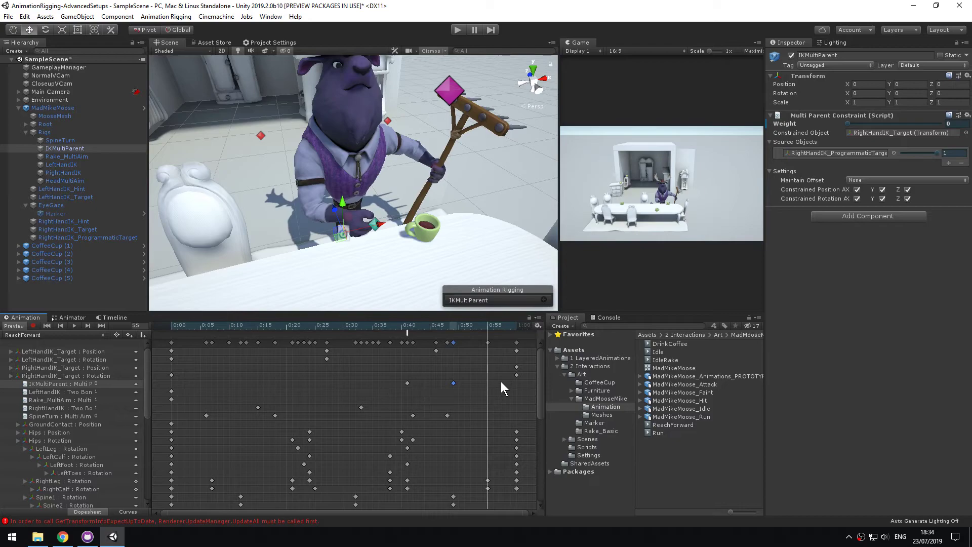
# Switch to the DrinkCoffee clip and preview its opening pose up to frame 10
pyautogui.click(61, 331)
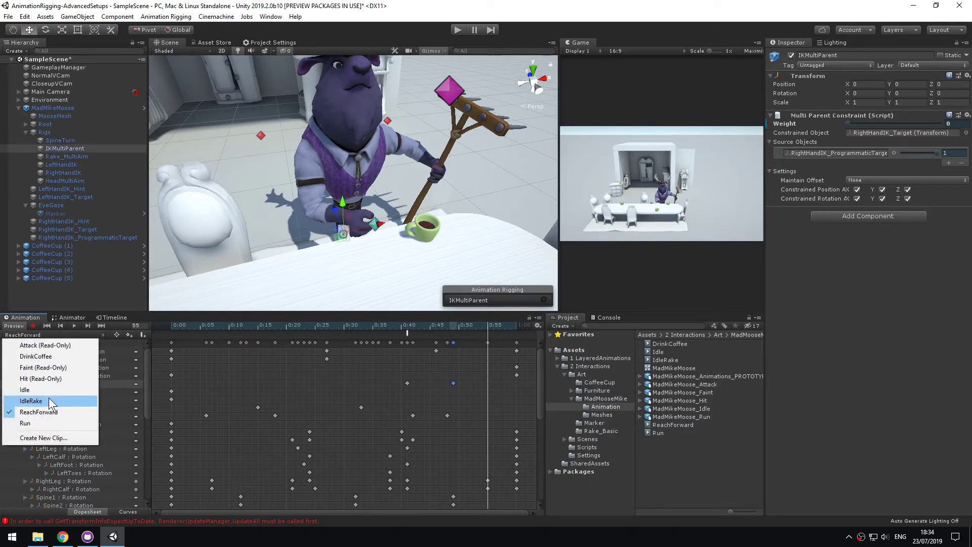
pyautogui.click(36, 356)
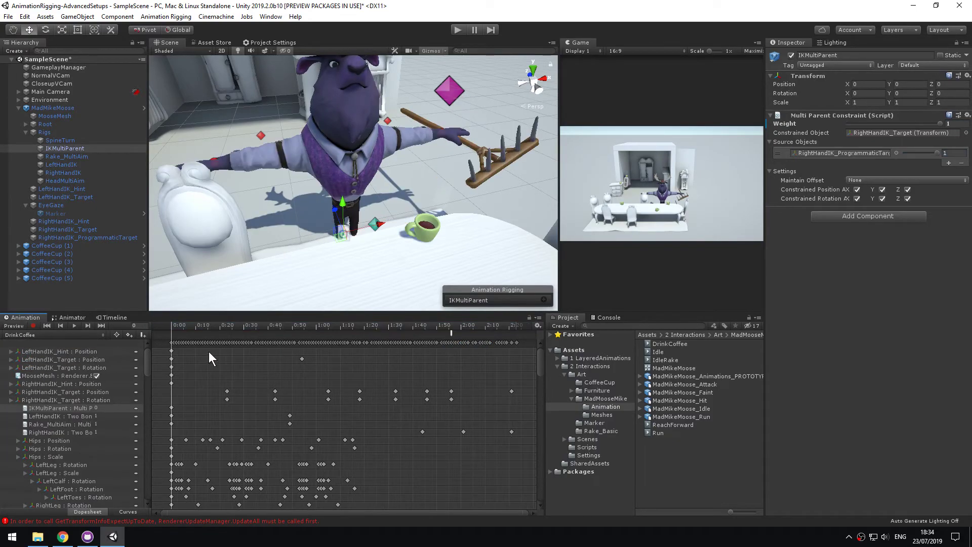
pyautogui.click(173, 323)
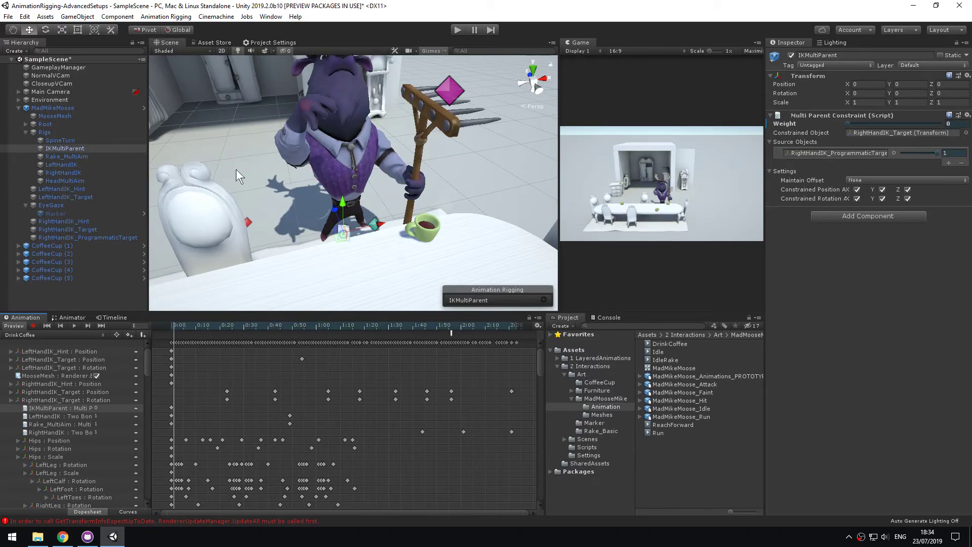
pyautogui.moveTo(176, 326); pyautogui.dragTo(196, 327)
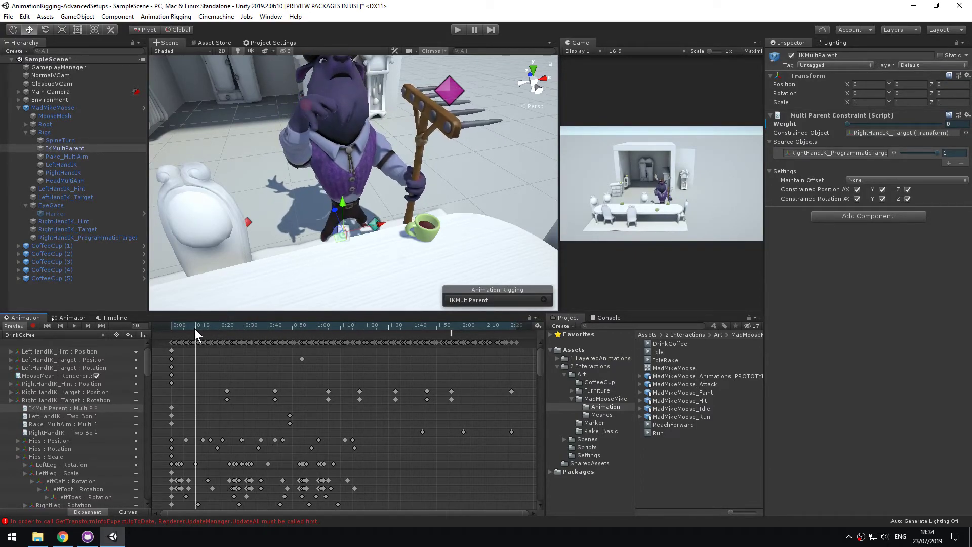
# Return to the ReachForward clip and preview the moose's pose at frame 0
pyautogui.click(66, 335)
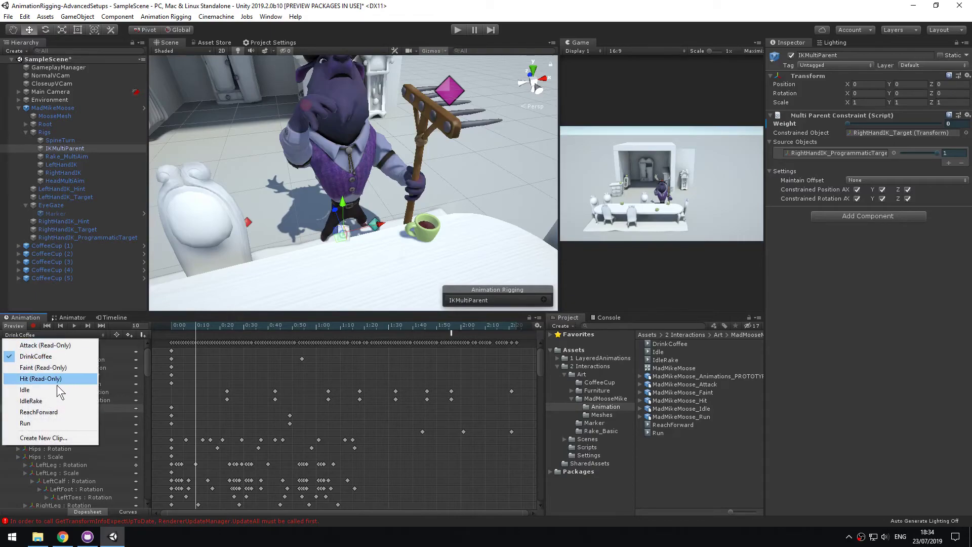
pyautogui.click(59, 412)
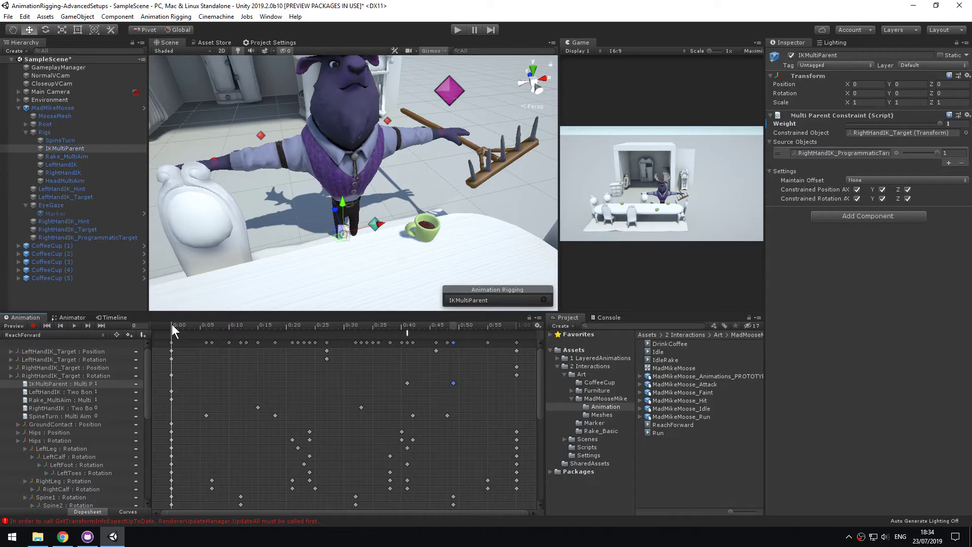
pyautogui.moveTo(172, 325)
pyautogui.mouseDown()
pyautogui.moveTo(394, 340)
pyautogui.moveTo(162, 339)
pyautogui.mouseUp()
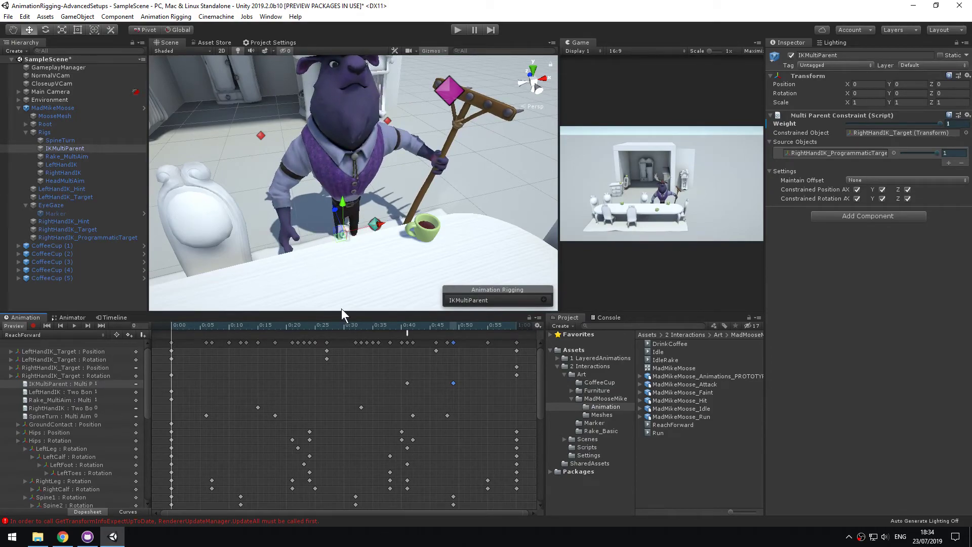
# Review RightHandIK_ProgrammaticTarget, RightHandIK_Target, and the IKMultiParent constraint that links them at the start of ReachForward
pyautogui.click(101, 237)
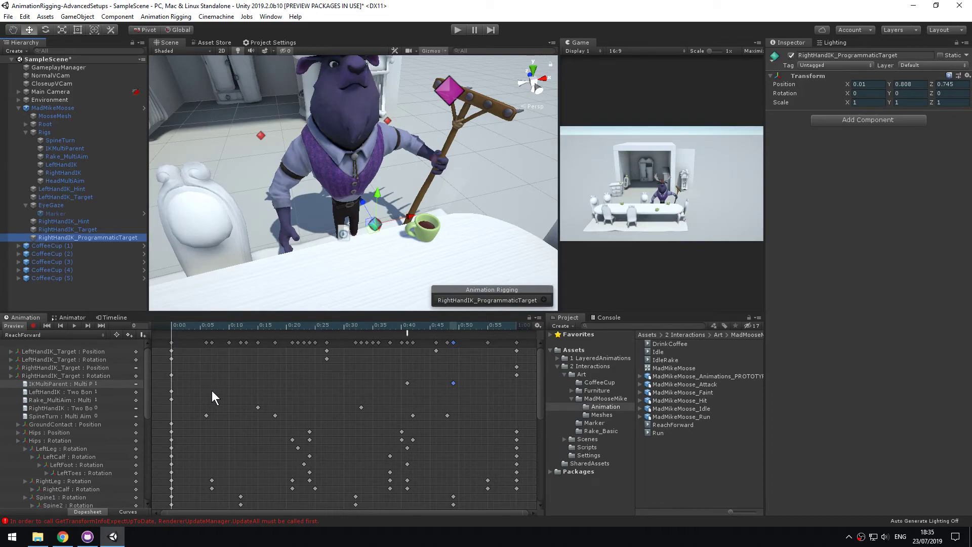
pyautogui.click(92, 229)
pyautogui.click(90, 235)
pyautogui.click(90, 223)
pyautogui.click(90, 230)
pyautogui.click(89, 236)
pyautogui.click(82, 148)
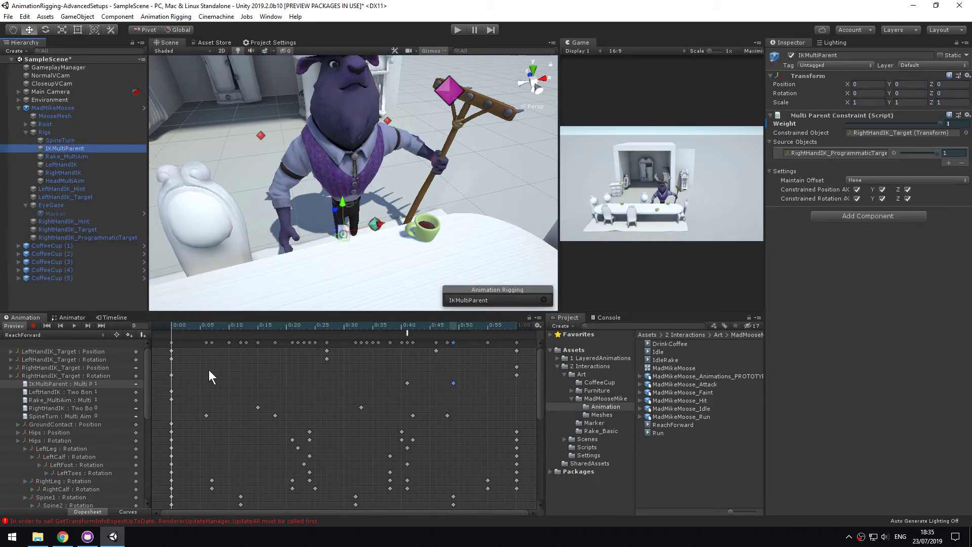
# Preview ReachForward from its start to frame 51, followed by DrinkCoffee up to frame 96
pyautogui.click(443, 369)
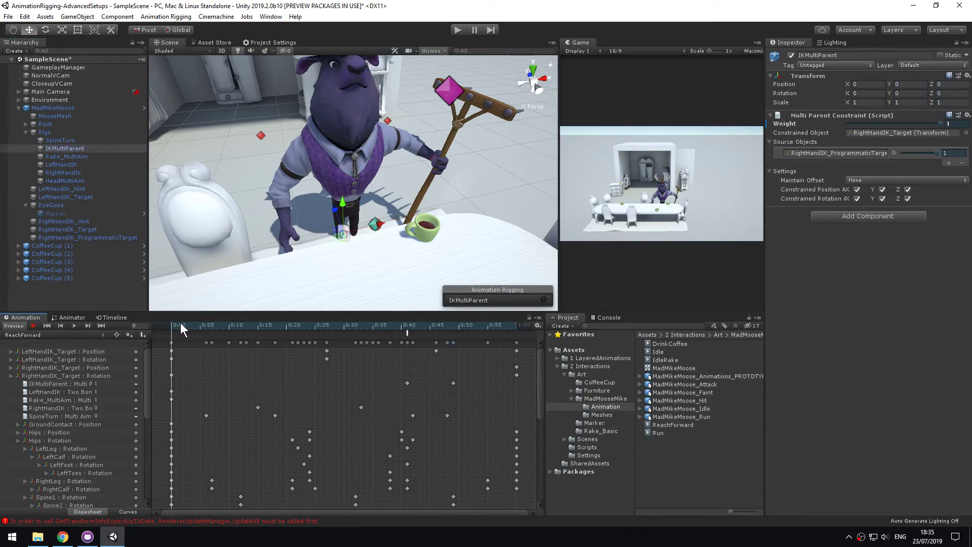
pyautogui.moveTo(177, 323); pyautogui.dragTo(465, 332)
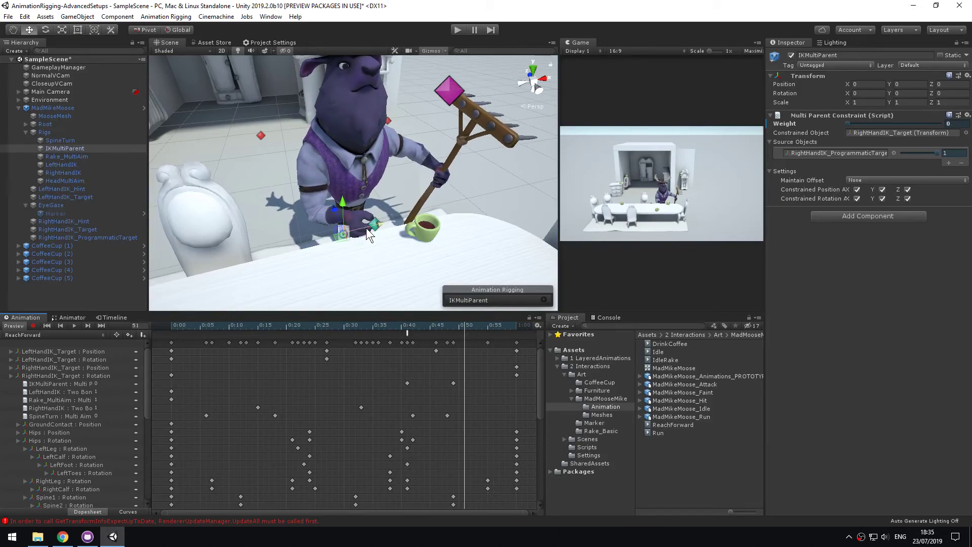
pyautogui.click(39, 333)
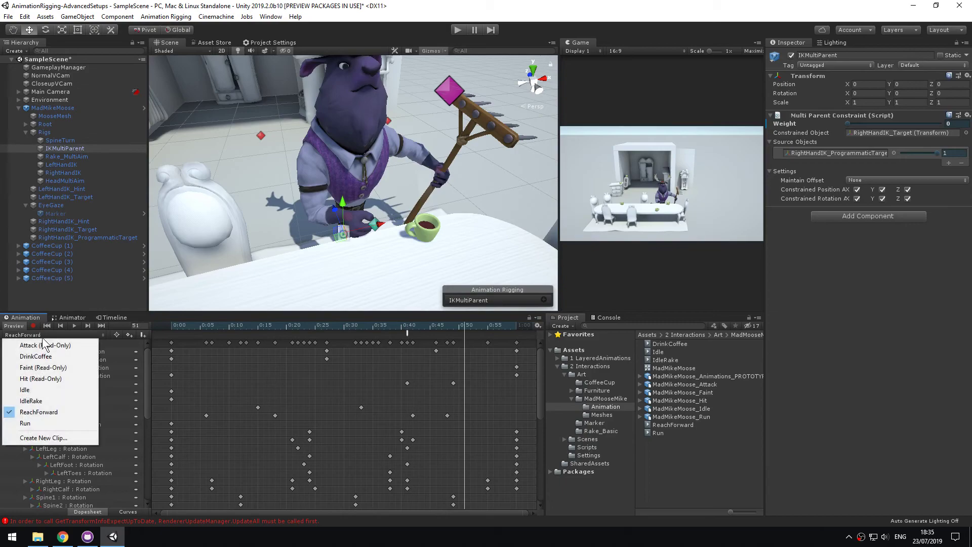
pyautogui.click(35, 356)
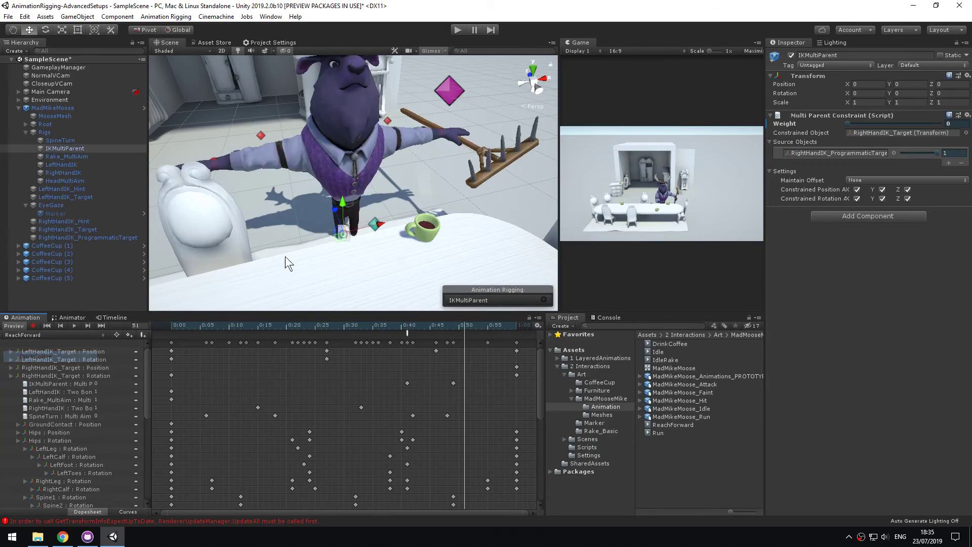
pyautogui.moveTo(181, 323); pyautogui.dragTo(403, 322)
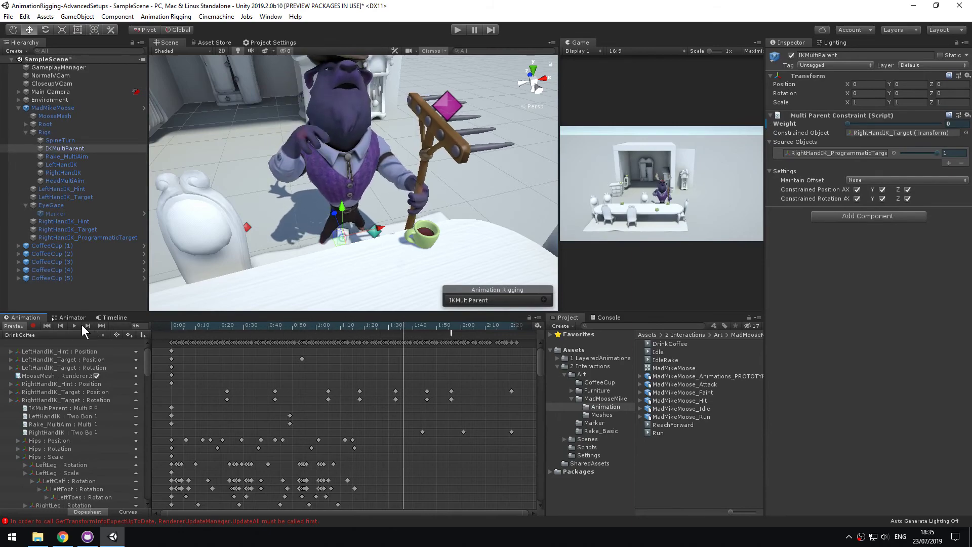
# Show the ReachForward, Drink and IdleRake states in the animator graph and inspect the ReachForward state
pyautogui.click(65, 316)
pyautogui.scroll(-3, 328, 354)
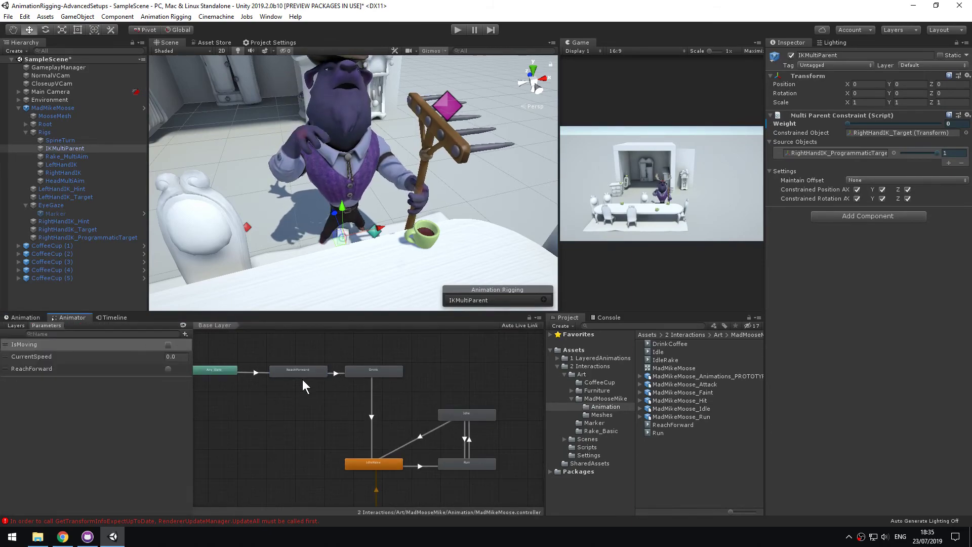
pyautogui.click(301, 372)
pyautogui.scroll(3, 298, 365)
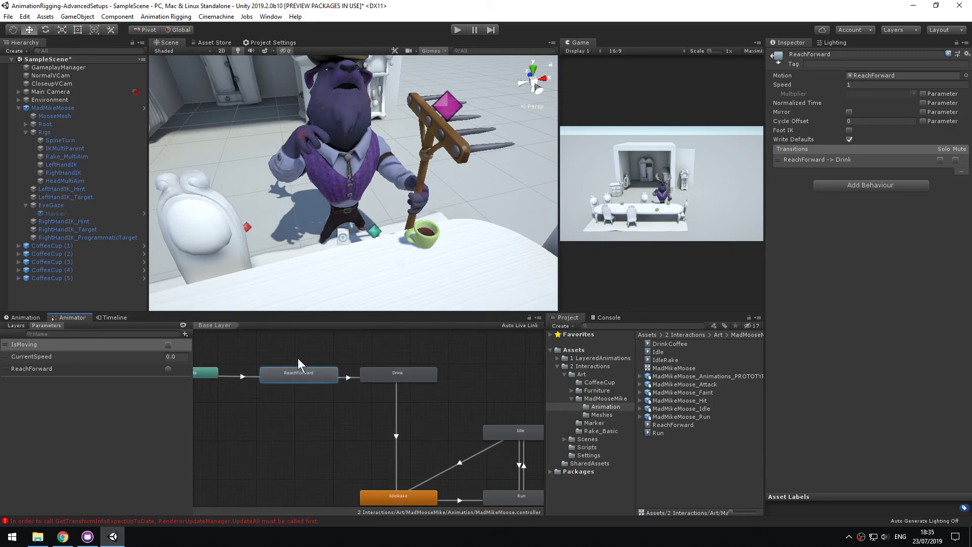
# Inspect the Drink state and show its connections to ReachForward and IdleRake within the wider animator graph
pyautogui.click(392, 384)
pyautogui.moveTo(388, 361); pyautogui.dragTo(347, 395, button='middle')
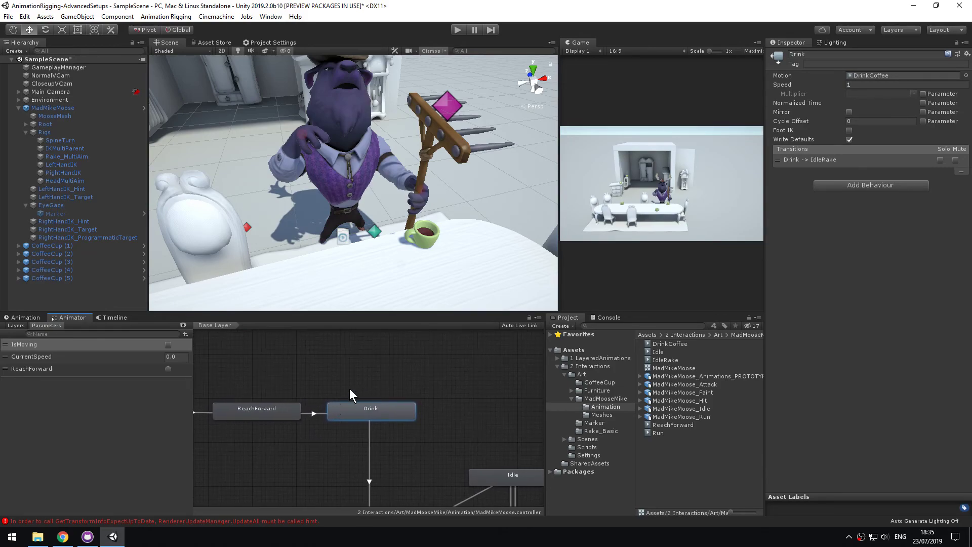
pyautogui.scroll(-4, 382, 364)
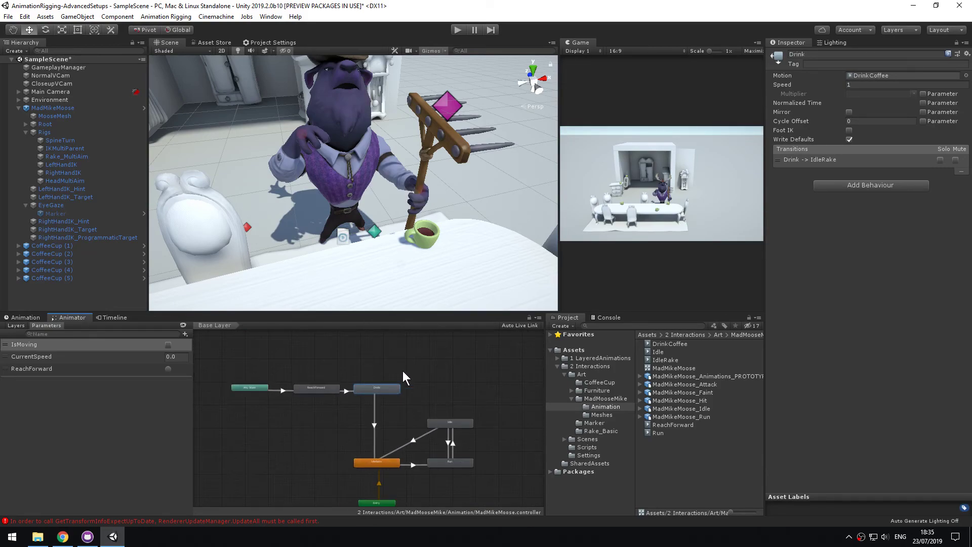
pyautogui.moveTo(403, 379); pyautogui.dragTo(399, 354, button='middle')
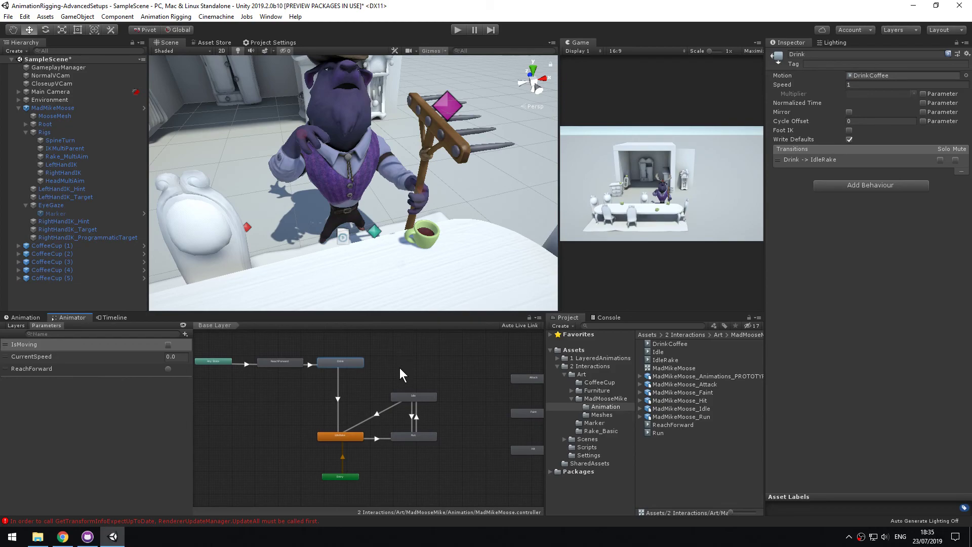
# Run the scene with Maximize On Play and VSync enabled to test the moose's coffee-drinking interaction, and stop play mode
pyautogui.click(457, 30)
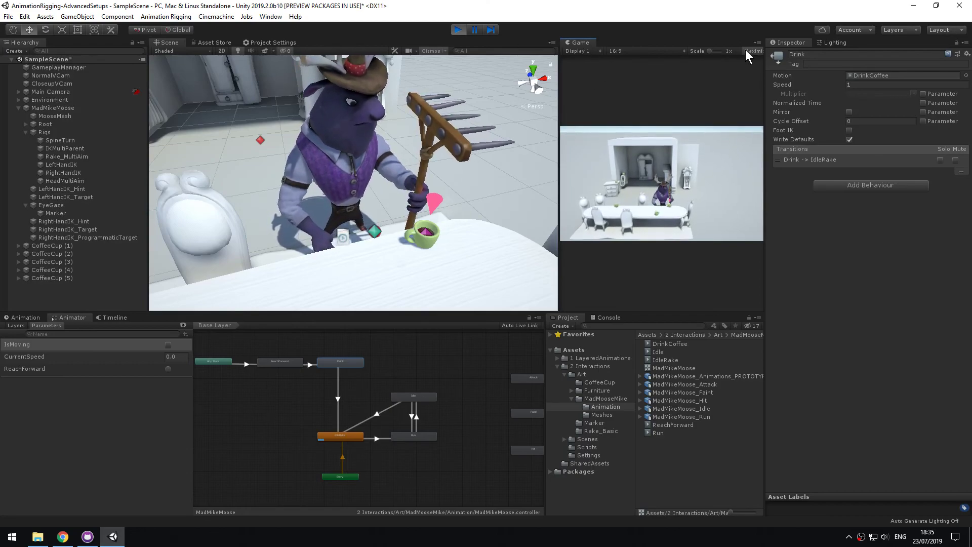
pyautogui.click(476, 30)
pyautogui.click(476, 30)
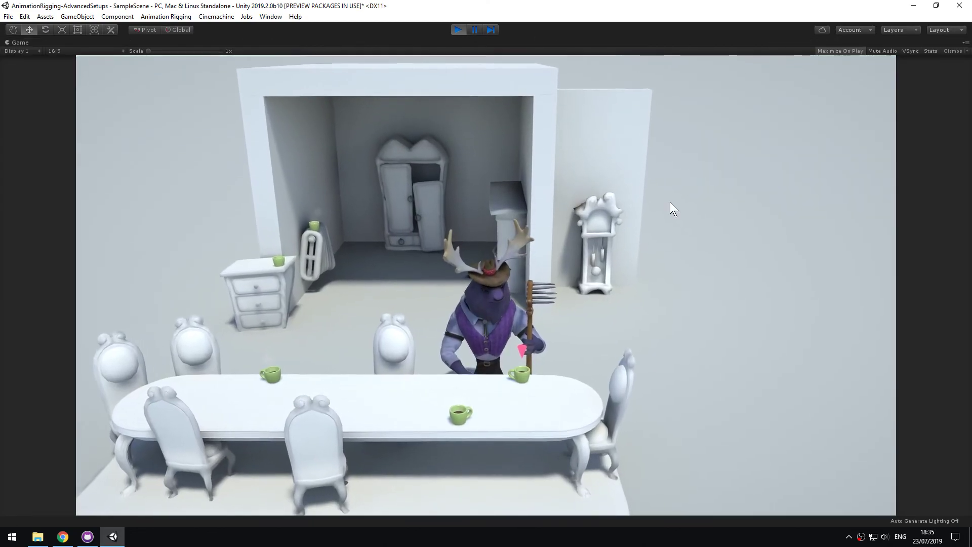
pyautogui.click(911, 51)
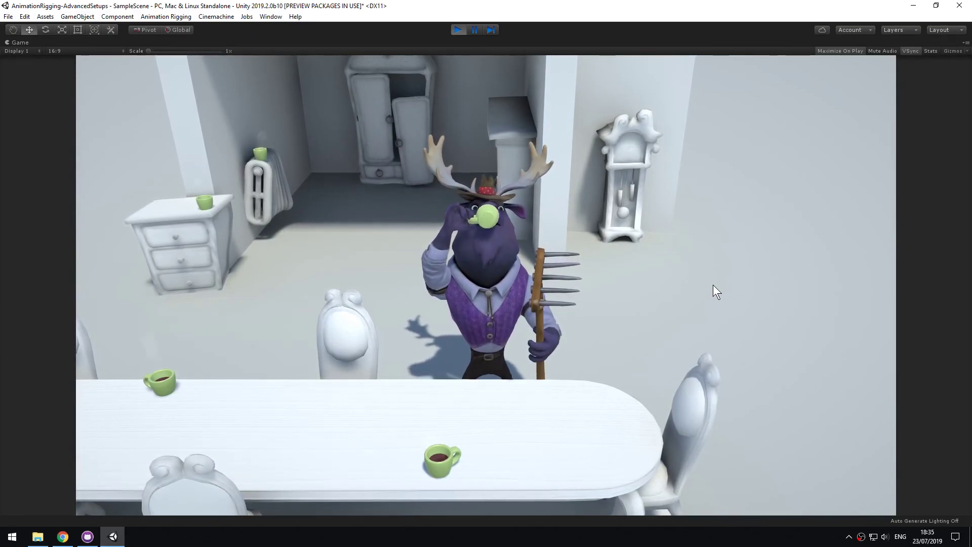
pyautogui.click(457, 29)
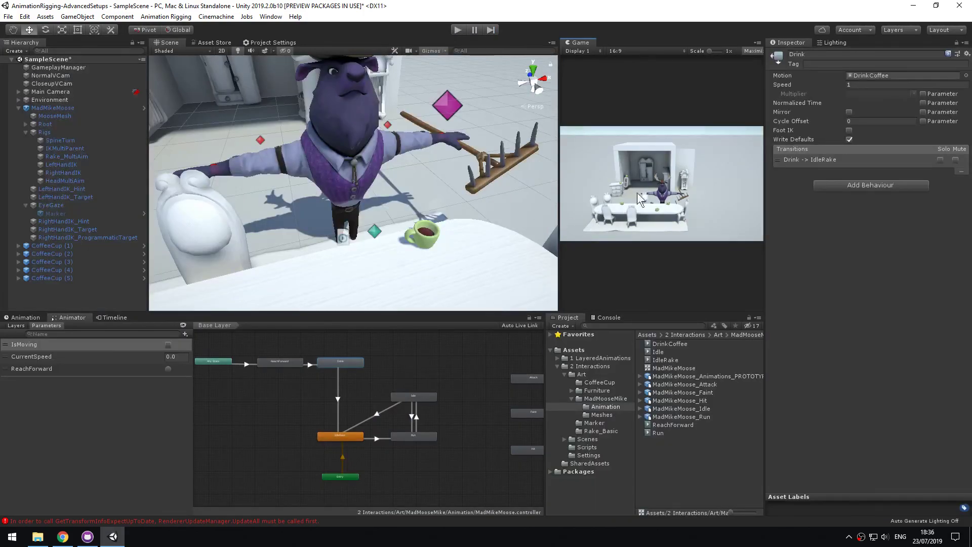